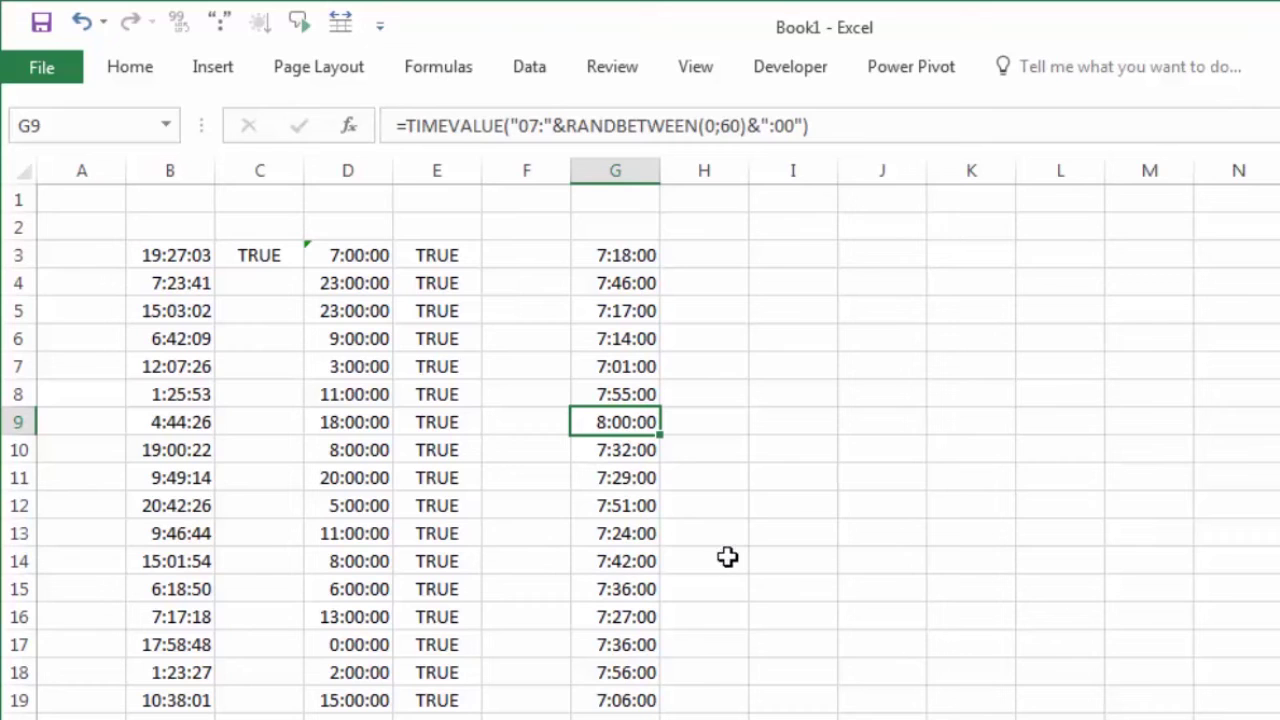
# Step: Recalculate the random times in columns B, D and G five times with F9
pyautogui.press('F9')
pyautogui.press('F9')
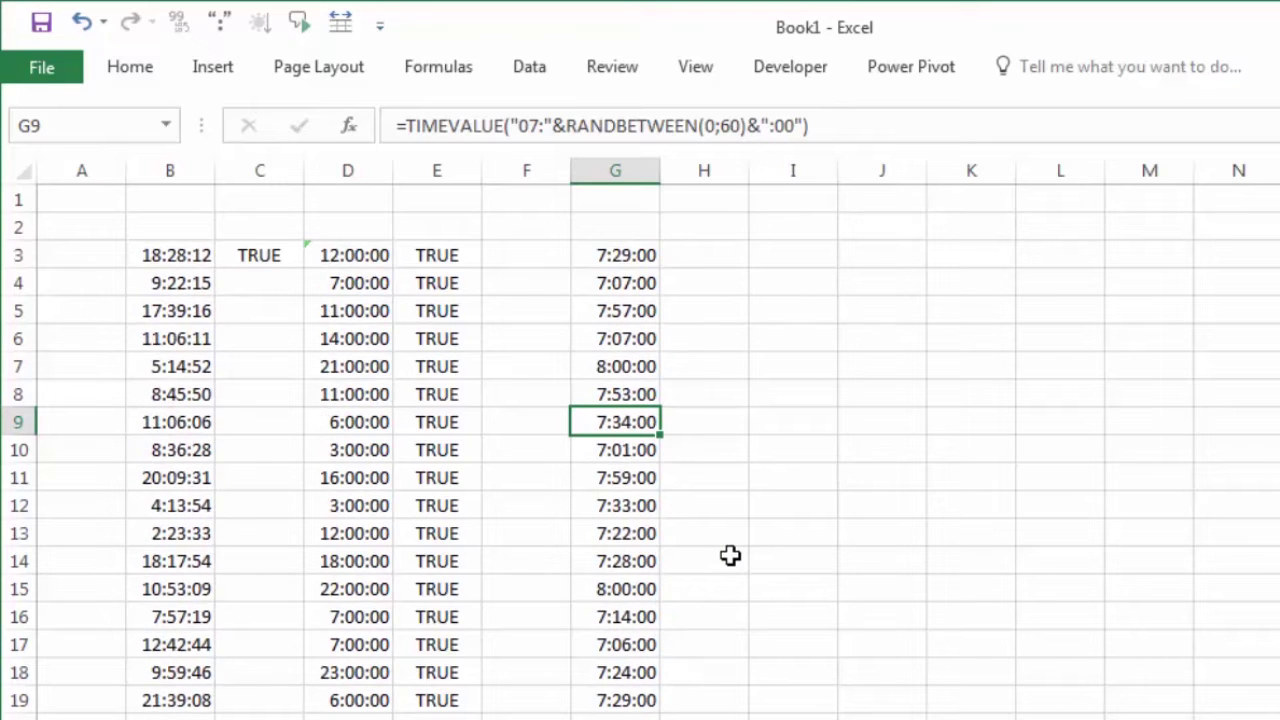
pyautogui.press('F9')
pyautogui.press('F9')
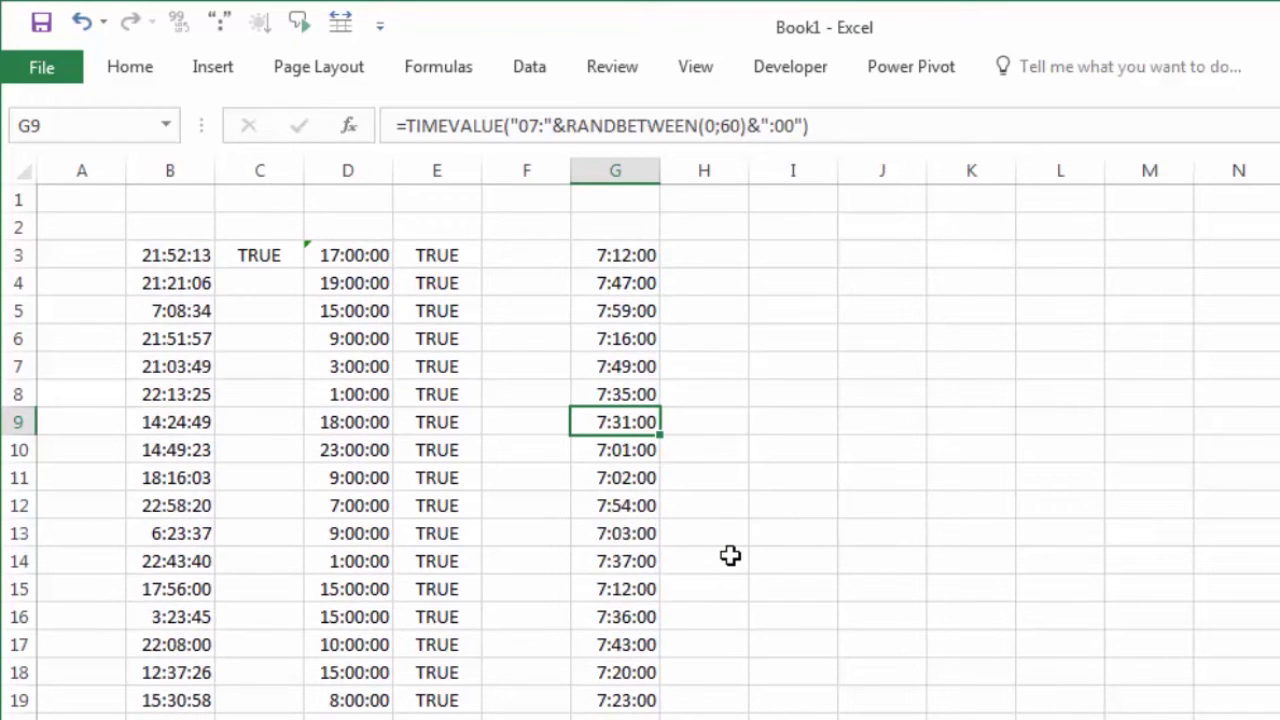
pyautogui.press('F9')
pyautogui.press('F9')
pyautogui.press('F9')
pyautogui.press('F9')
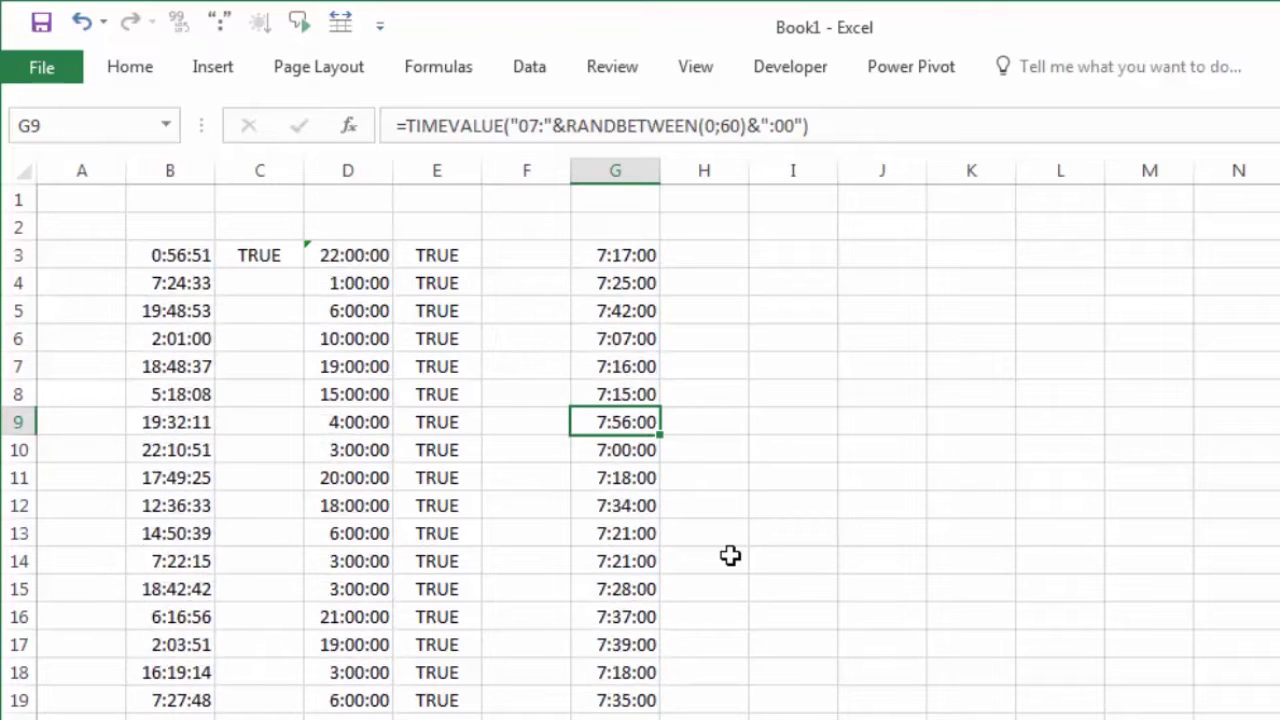
pyautogui.press('F9')
pyautogui.press('F9')
pyautogui.press('F9')
pyautogui.press('F9')
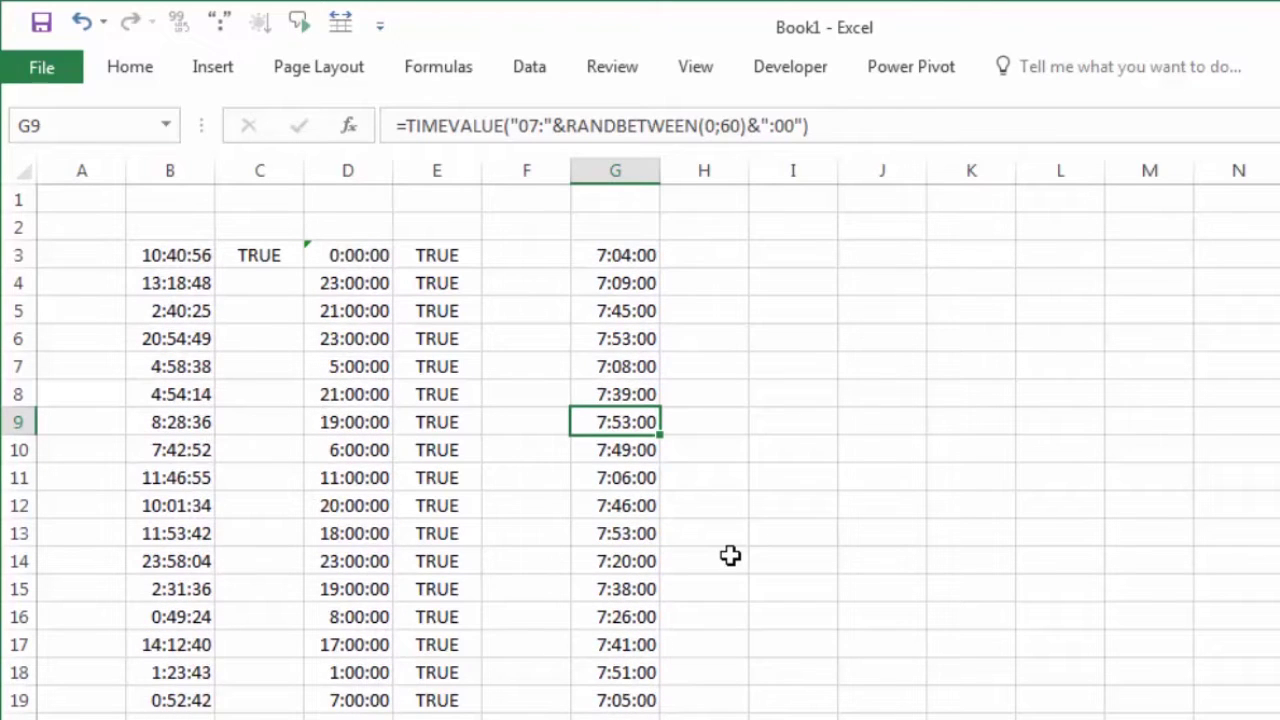
pyautogui.press('F9')
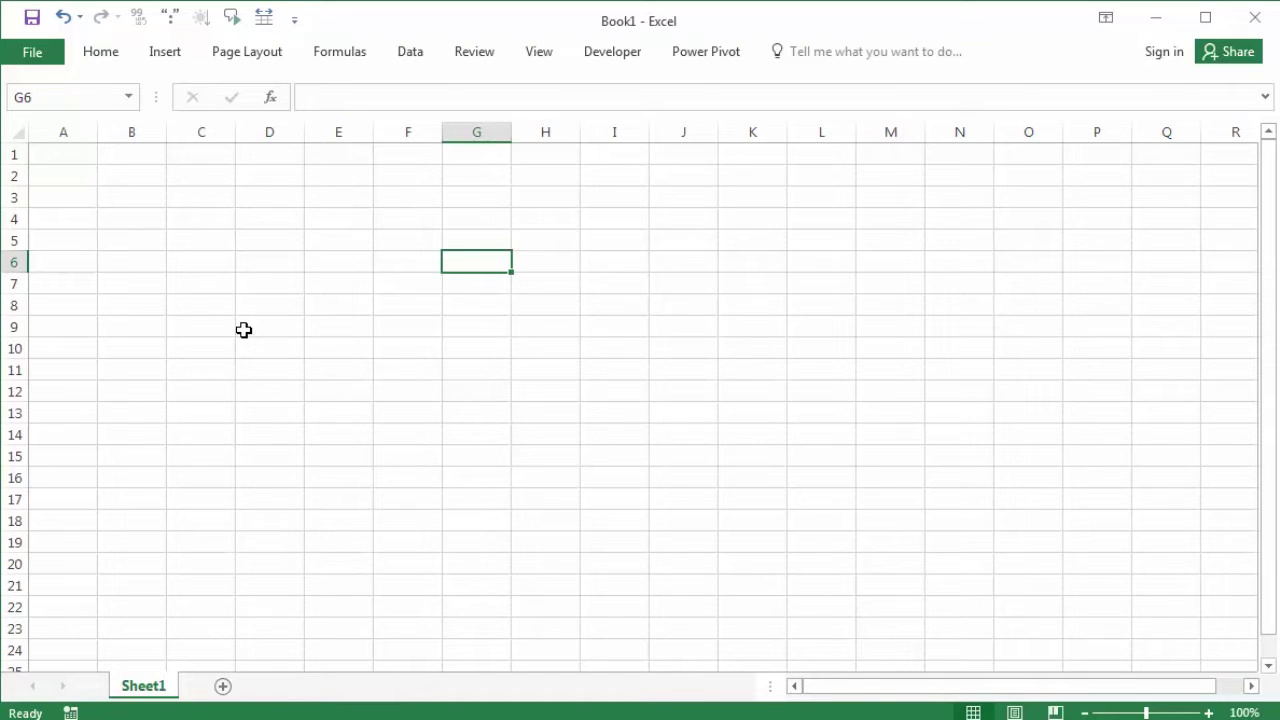
# Step: Enter =RAND() in B3 and fill it down column B
pyautogui.click(140, 178)
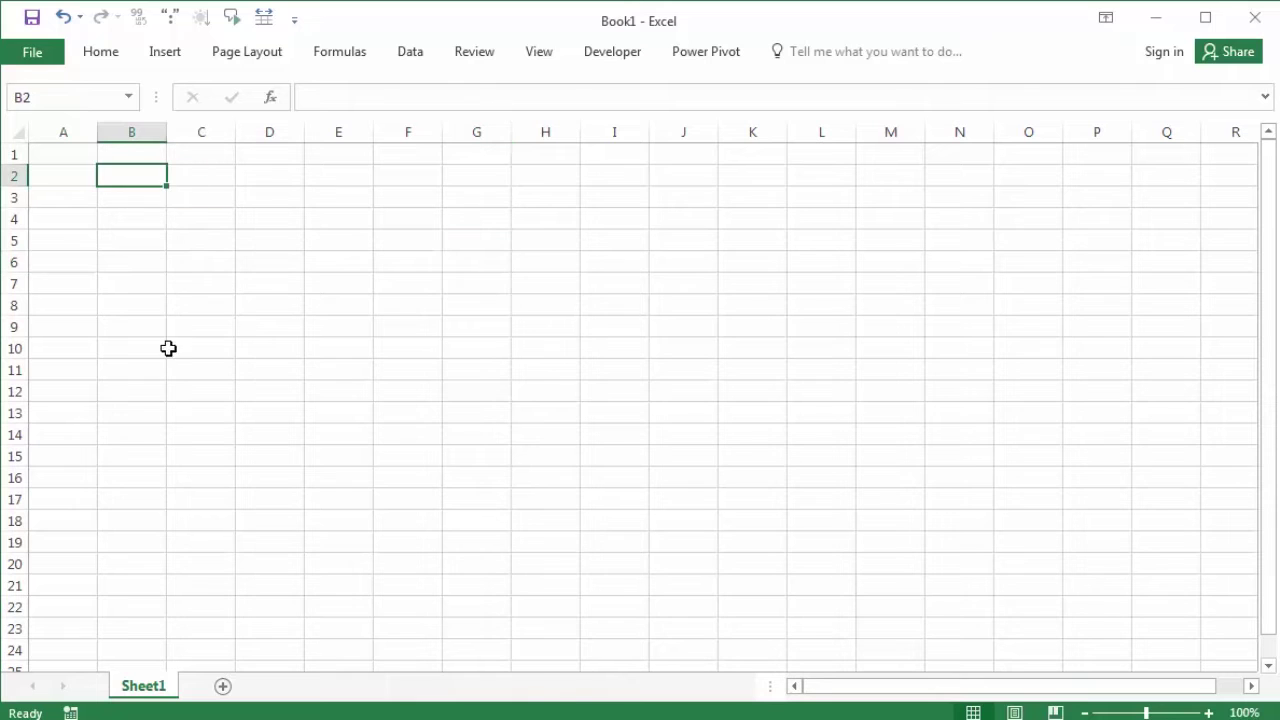
pyautogui.click(147, 198)
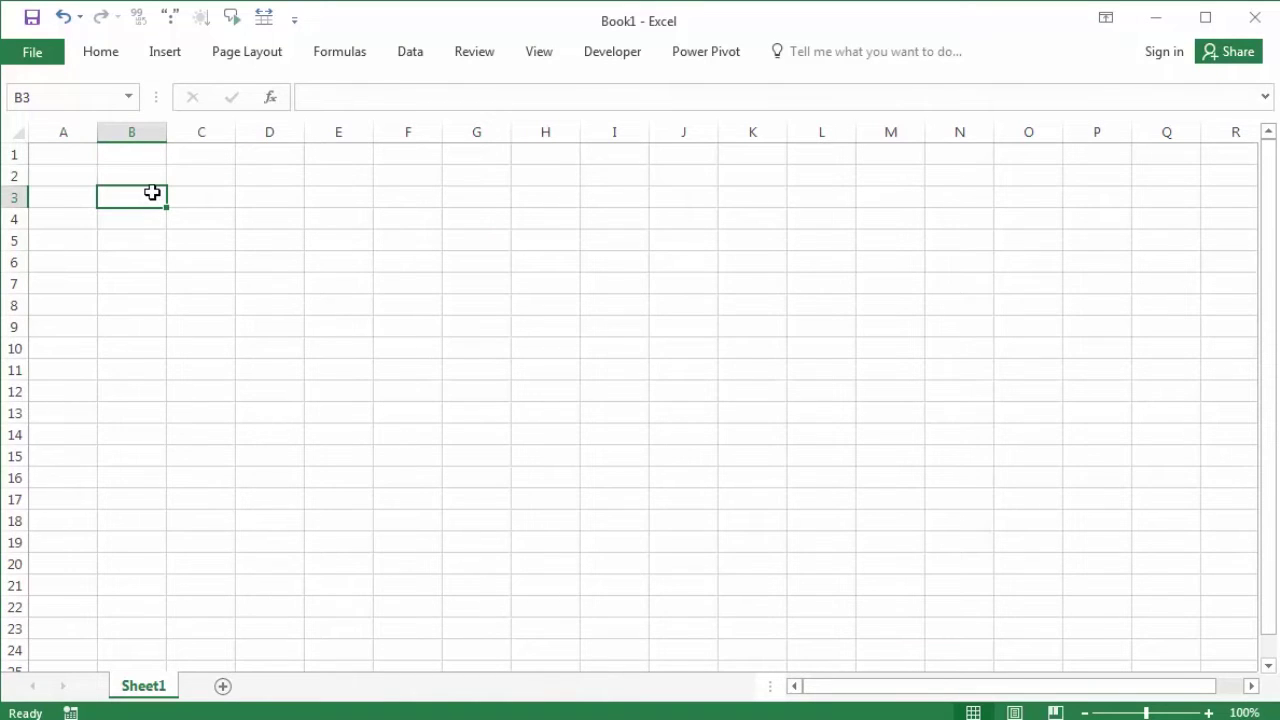
pyautogui.write('=')
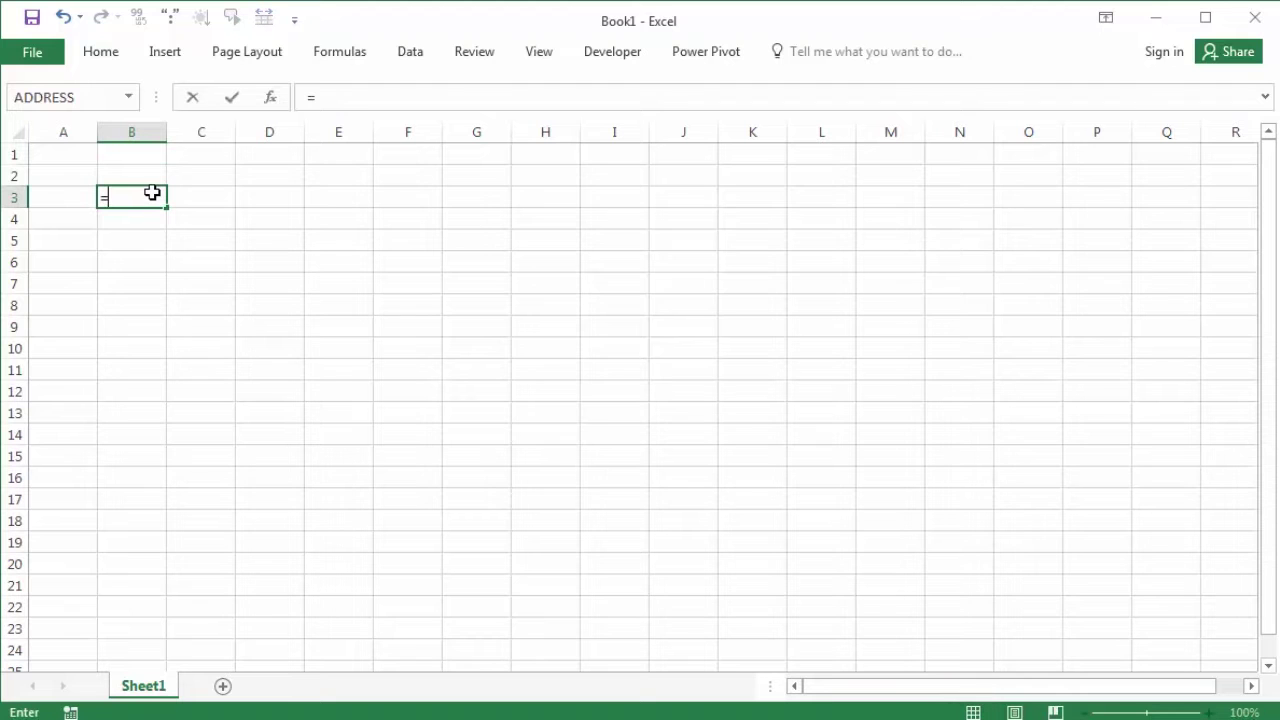
pyautogui.write('ran')
pyautogui.press('Tab')
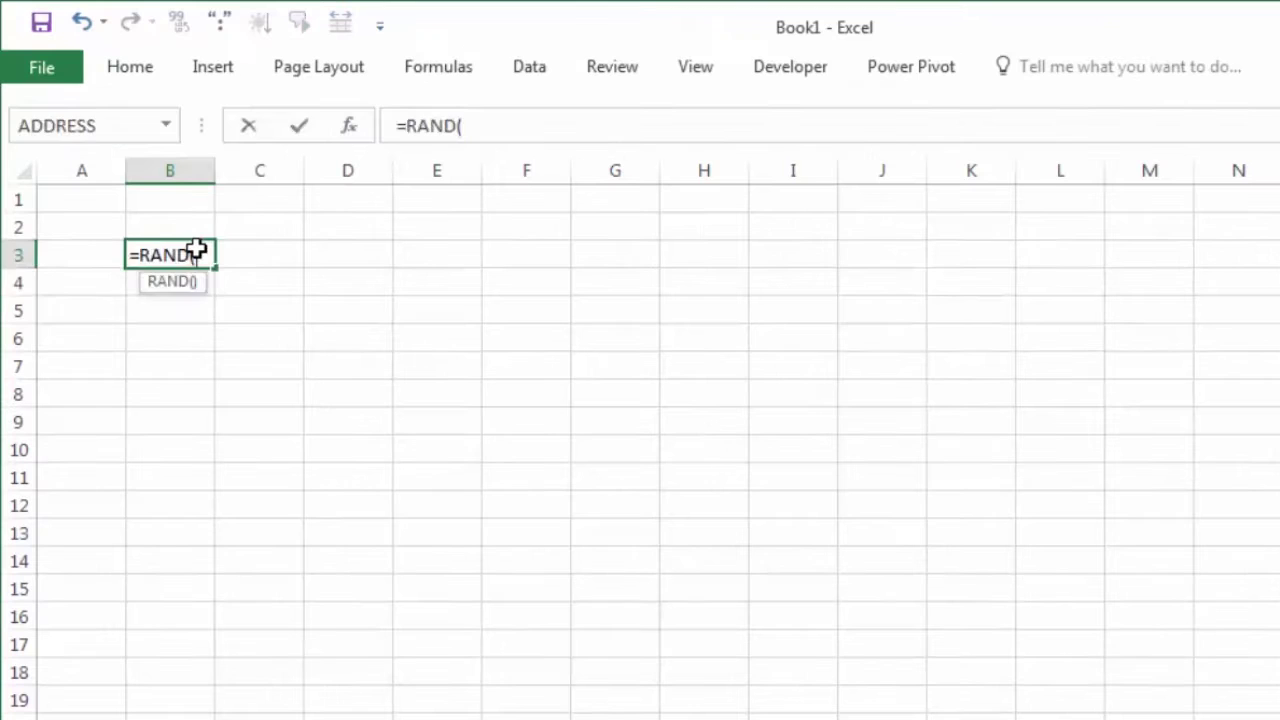
pyautogui.press('Return')
pyautogui.click(198, 251)
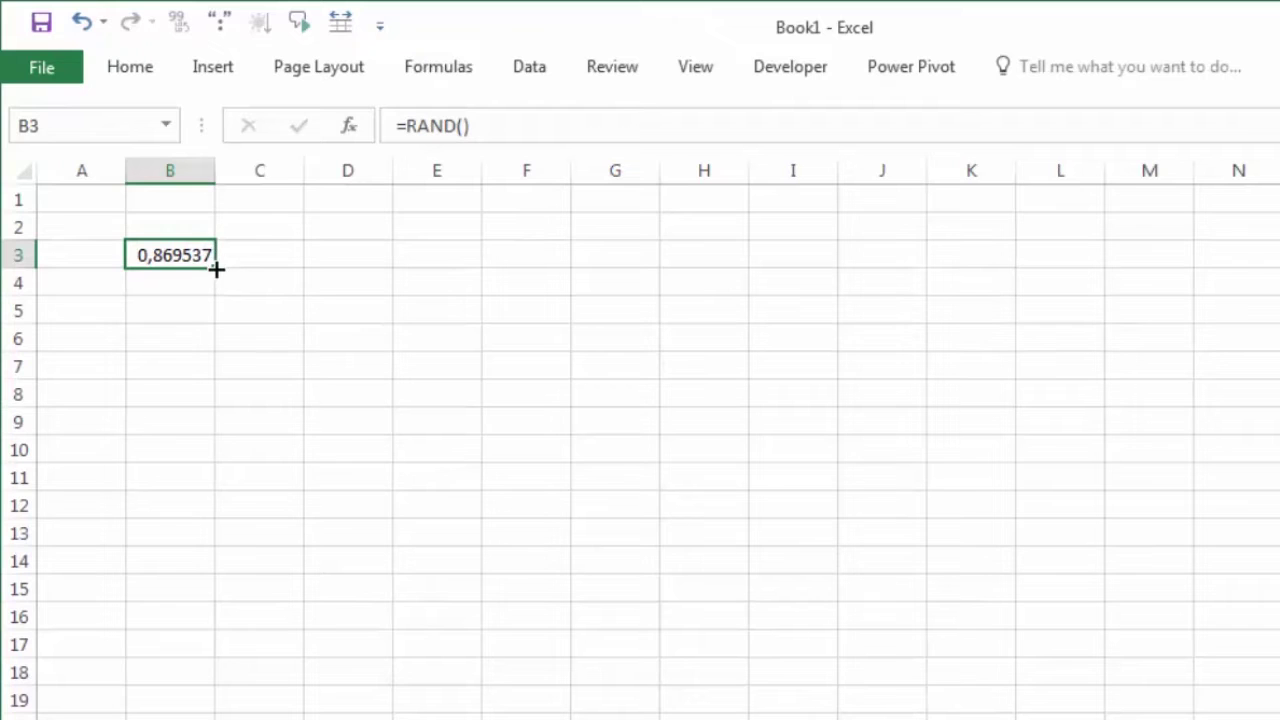
pyautogui.moveTo(216, 267); pyautogui.dragTo(216, 719)
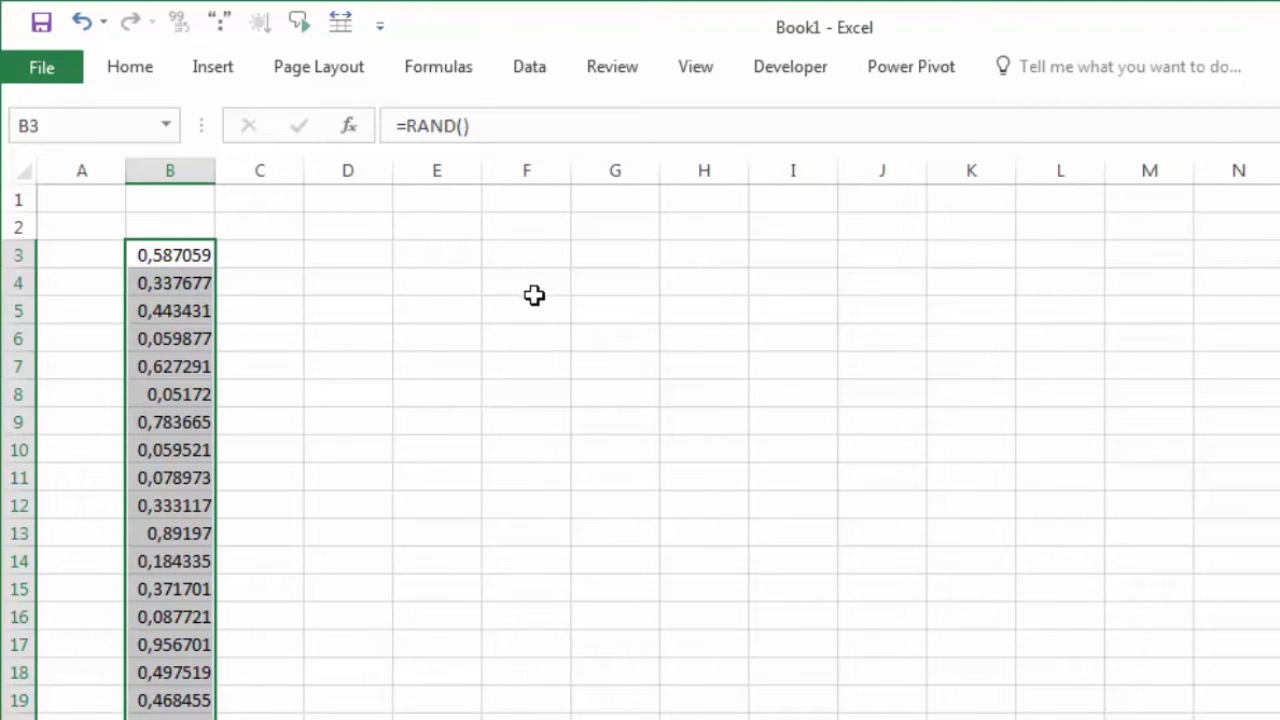
# Step: Apply the Time number format to the selected RAND values in column B
pyautogui.click(130, 67)
pyautogui.click(955, 116)
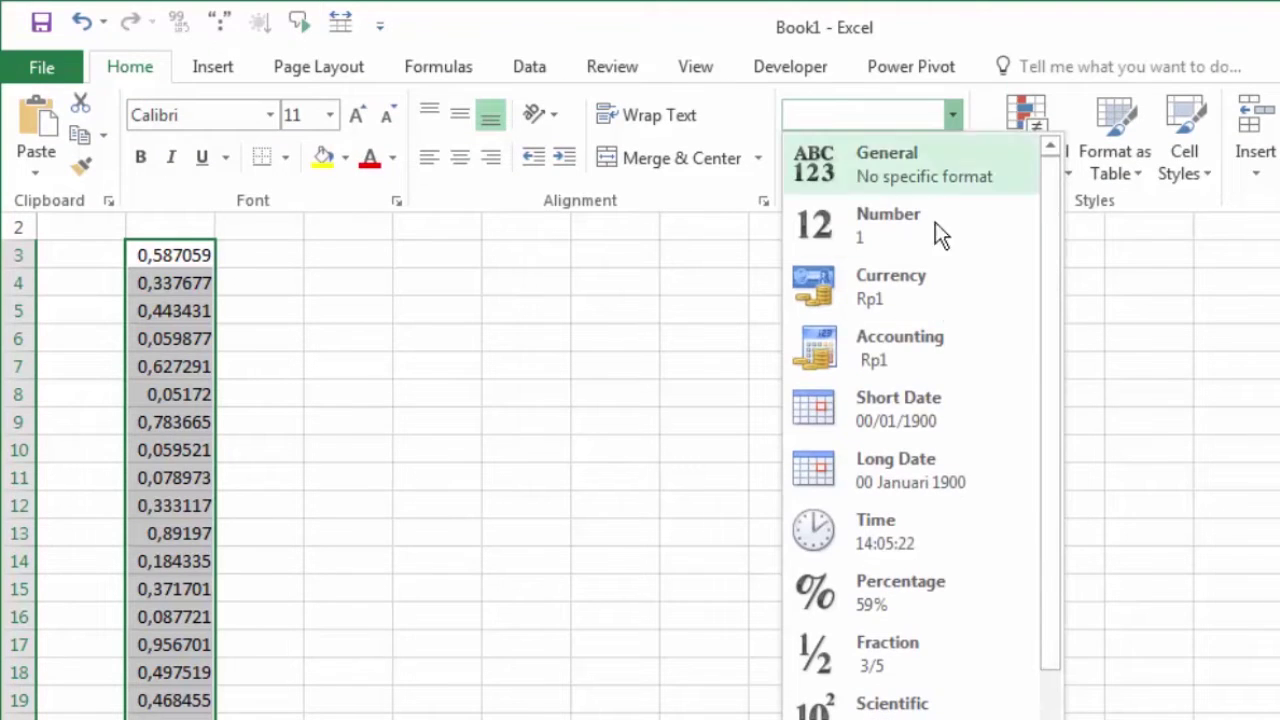
pyautogui.click(915, 525)
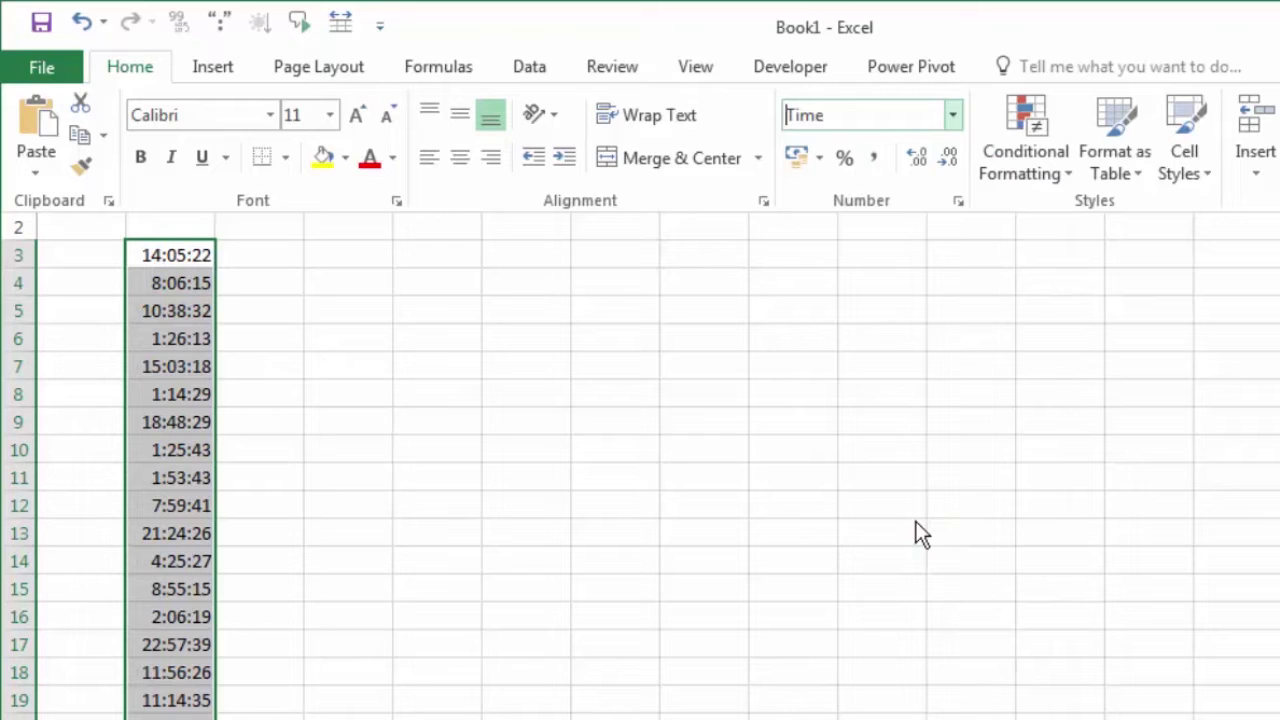
pyautogui.click(331, 280)
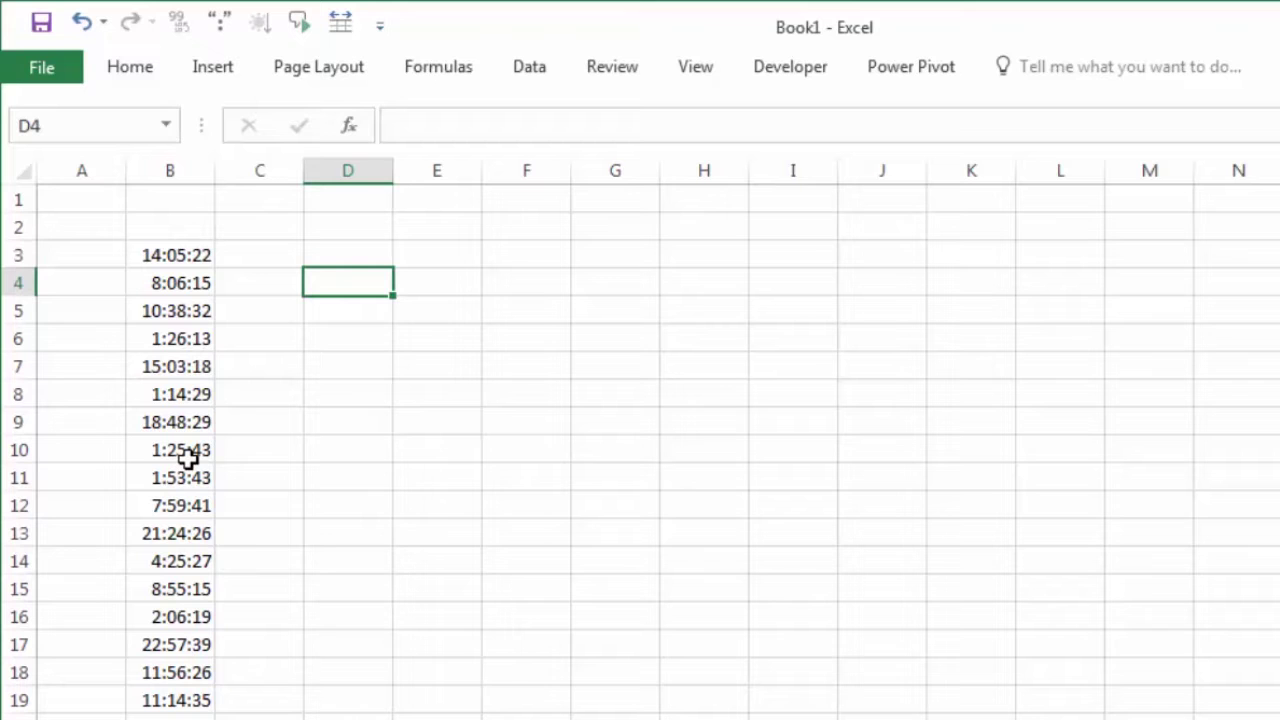
# Step: Recalculate column B's random times five times with F9
pyautogui.press('F9')
pyautogui.press('F9')
pyautogui.press('F9')
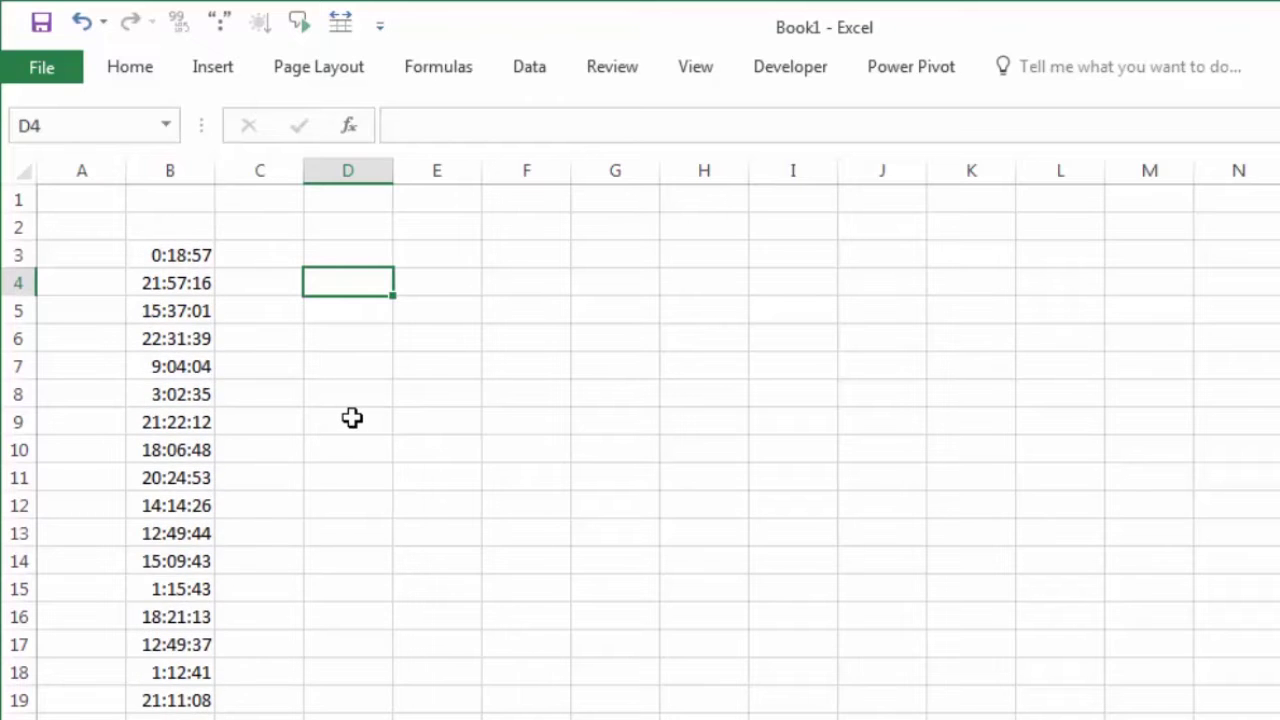
pyautogui.press('F9')
pyautogui.press('F9')
pyautogui.press('F9')
pyautogui.press('F9')
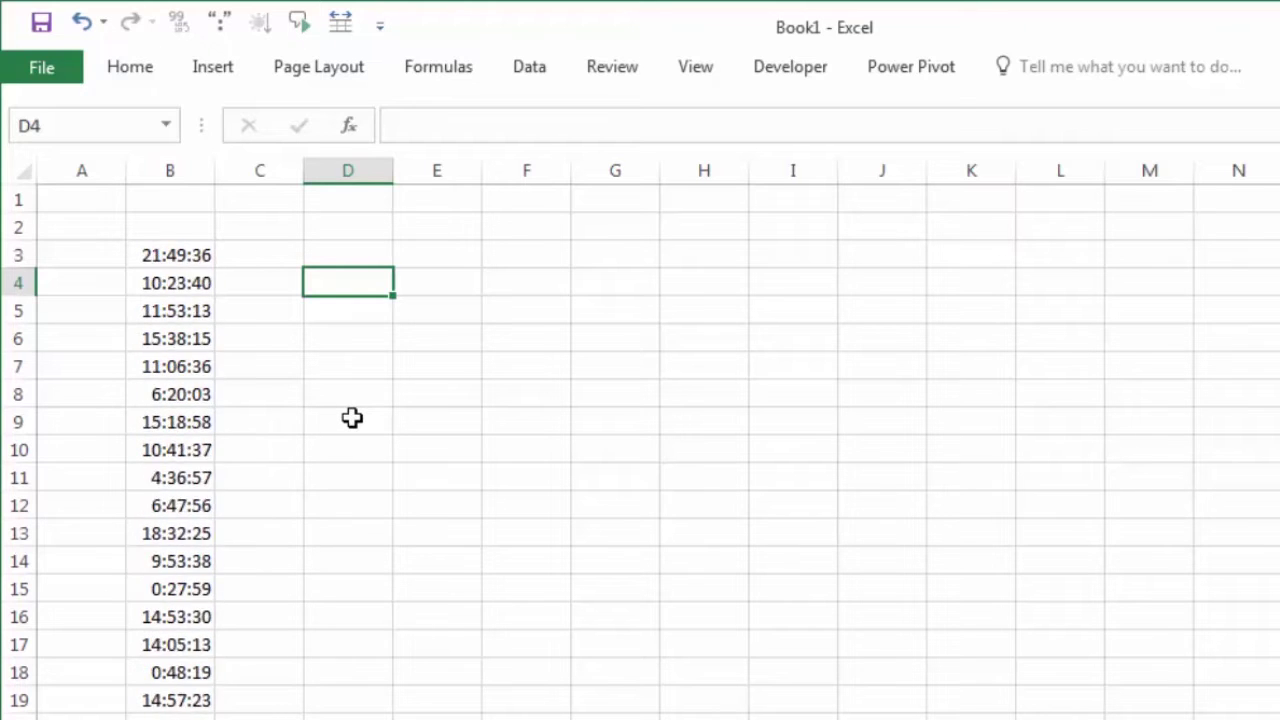
pyautogui.press('F9')
pyautogui.press('F9')
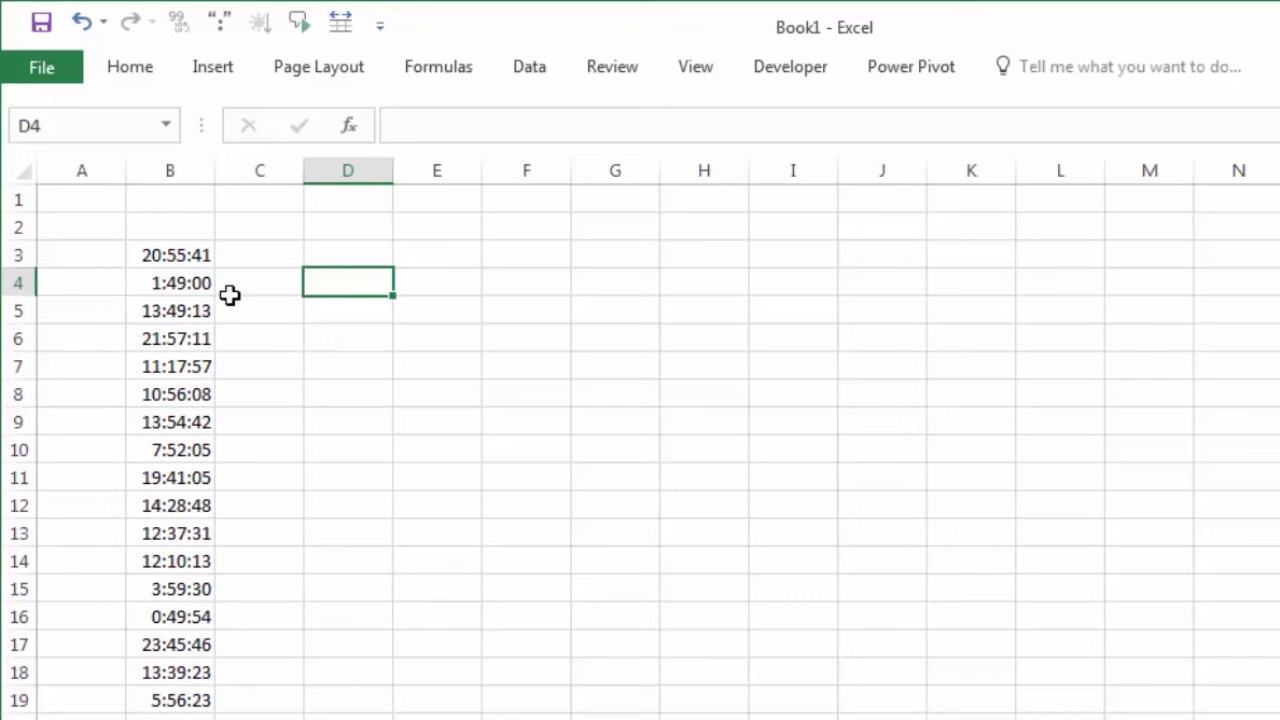
pyautogui.press('F9')
pyautogui.press('F9')
pyautogui.press('F9')
pyautogui.press('F9')
pyautogui.press('F9')
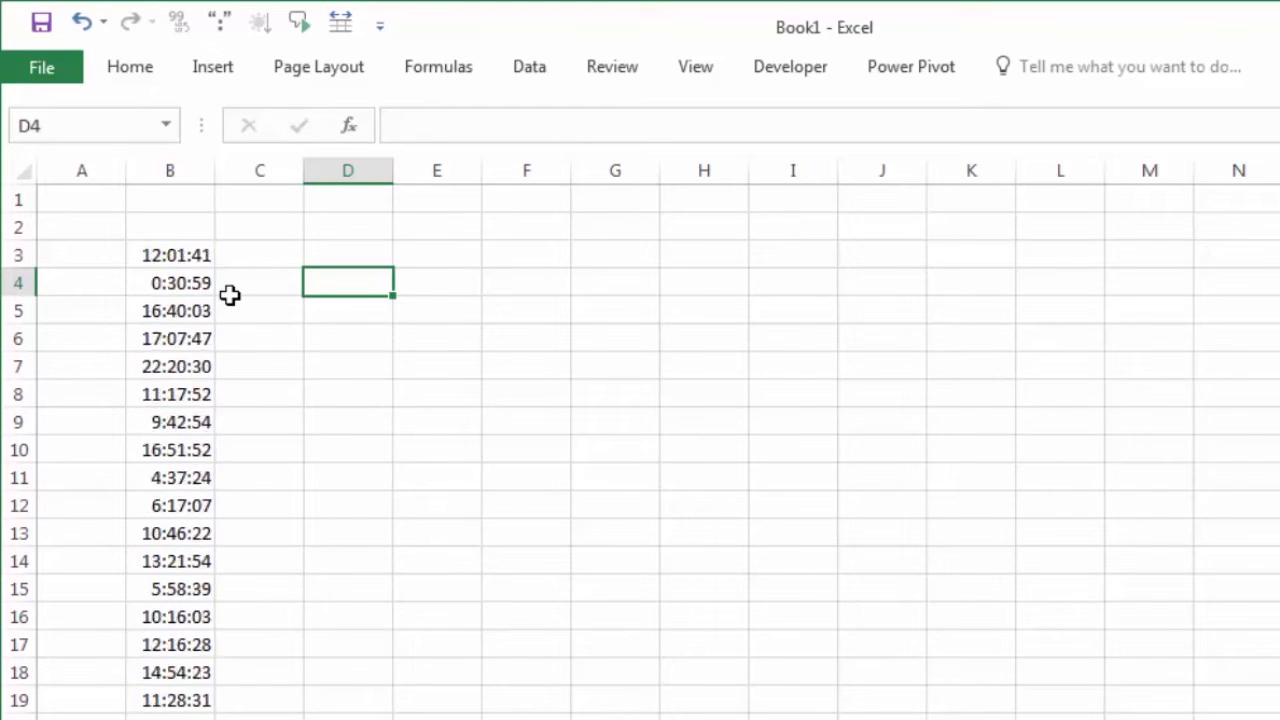
pyautogui.press('F9')
pyautogui.press('F9')
pyautogui.press('F9')
pyautogui.press('F9')
pyautogui.click(372, 318)
pyautogui.click(315, 245)
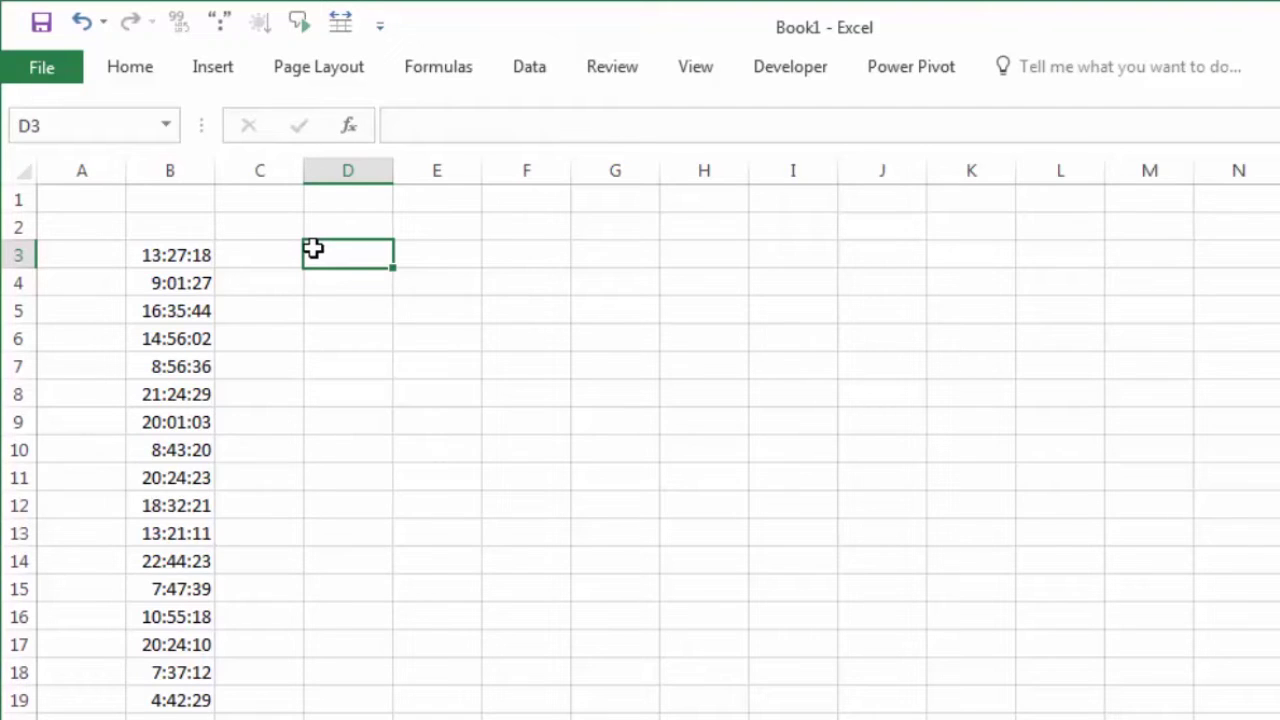
# Step: Enter =RAND() in D3
pyautogui.write('=')
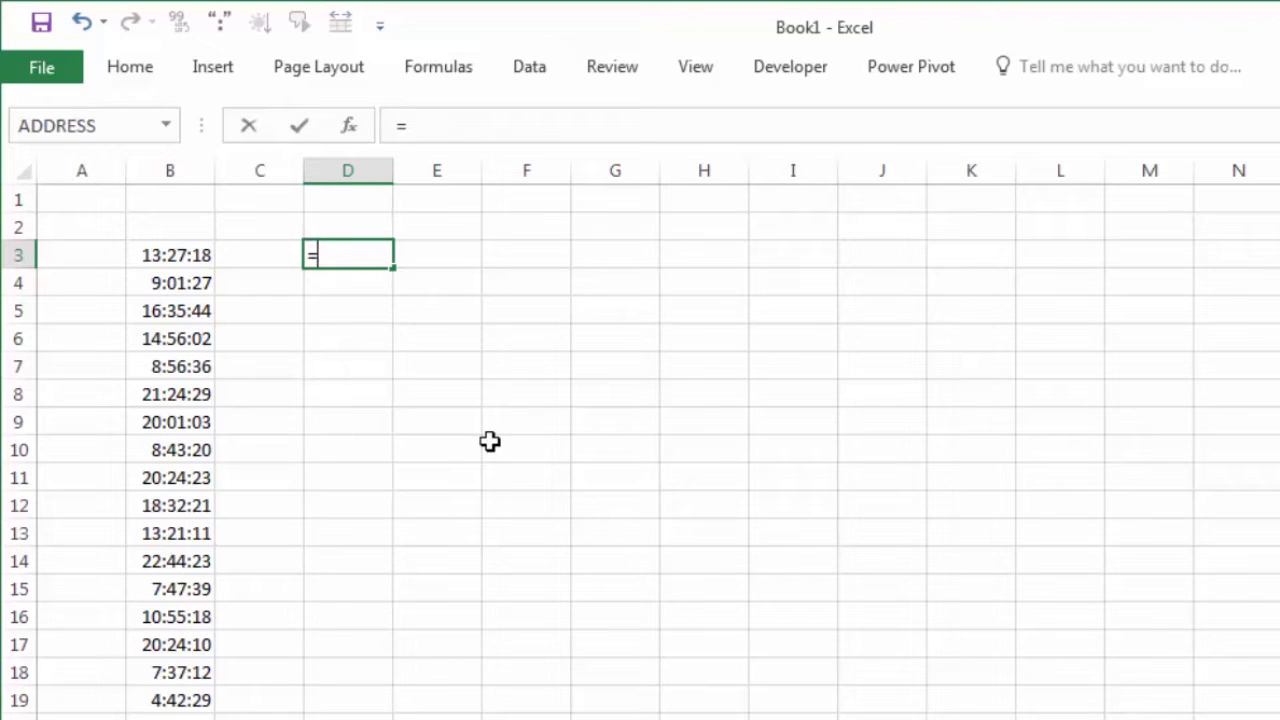
pyautogui.write('ra')
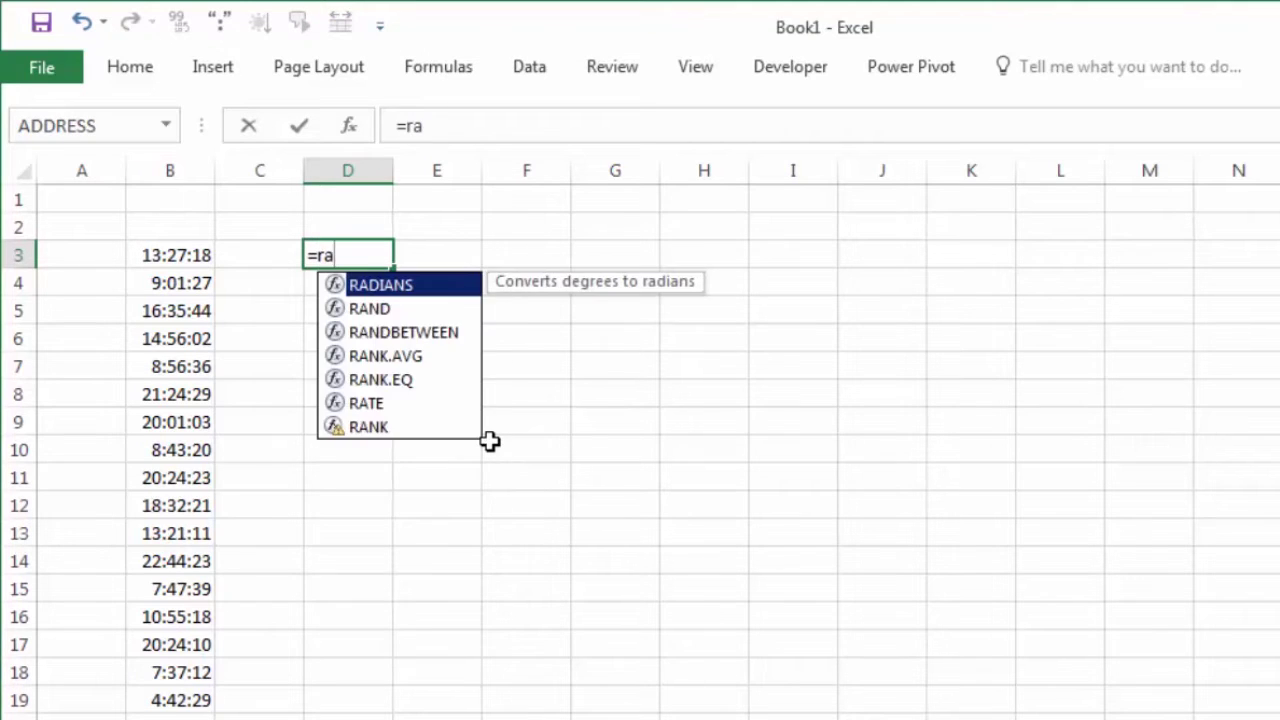
pyautogui.press('Down')
pyautogui.press('Tab')
pyautogui.press('Return')
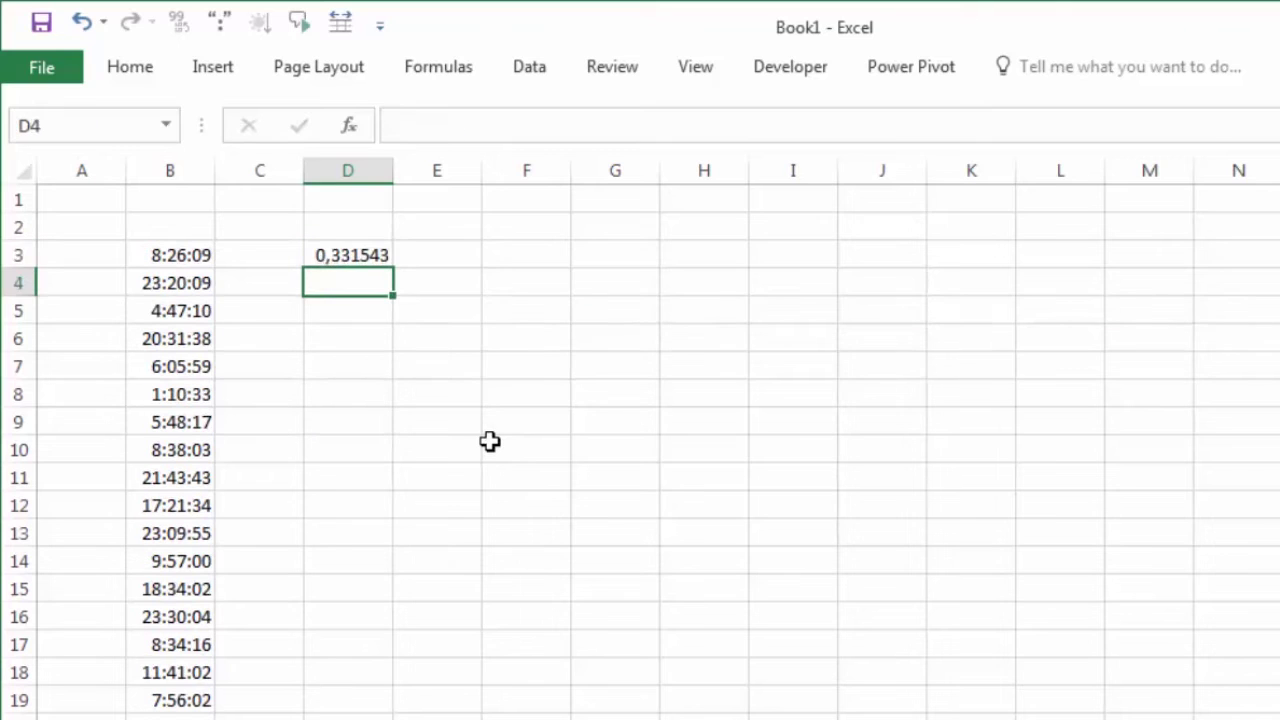
pyautogui.press('Up')
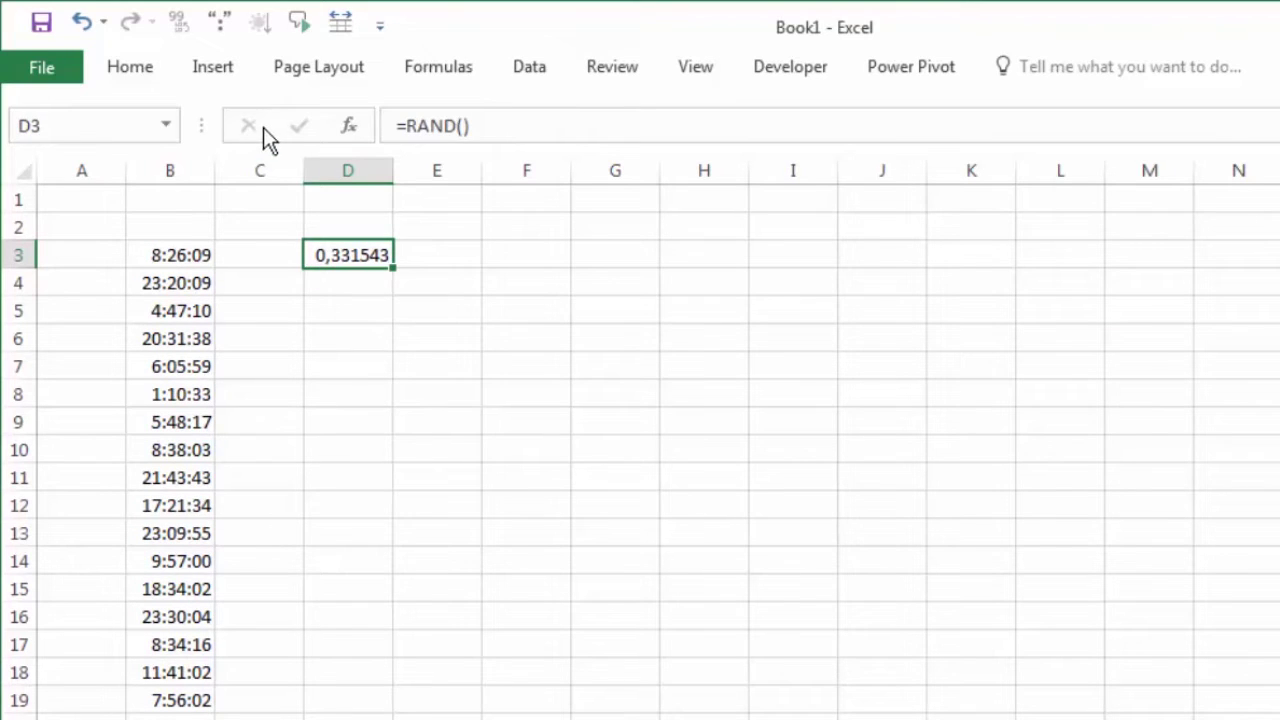
# Step: Wrap D3's formula as =TEXT(RAND();"hh") and accept Excel's suggested correction
pyautogui.doubleClick(342, 256)
pyautogui.click(321, 256)
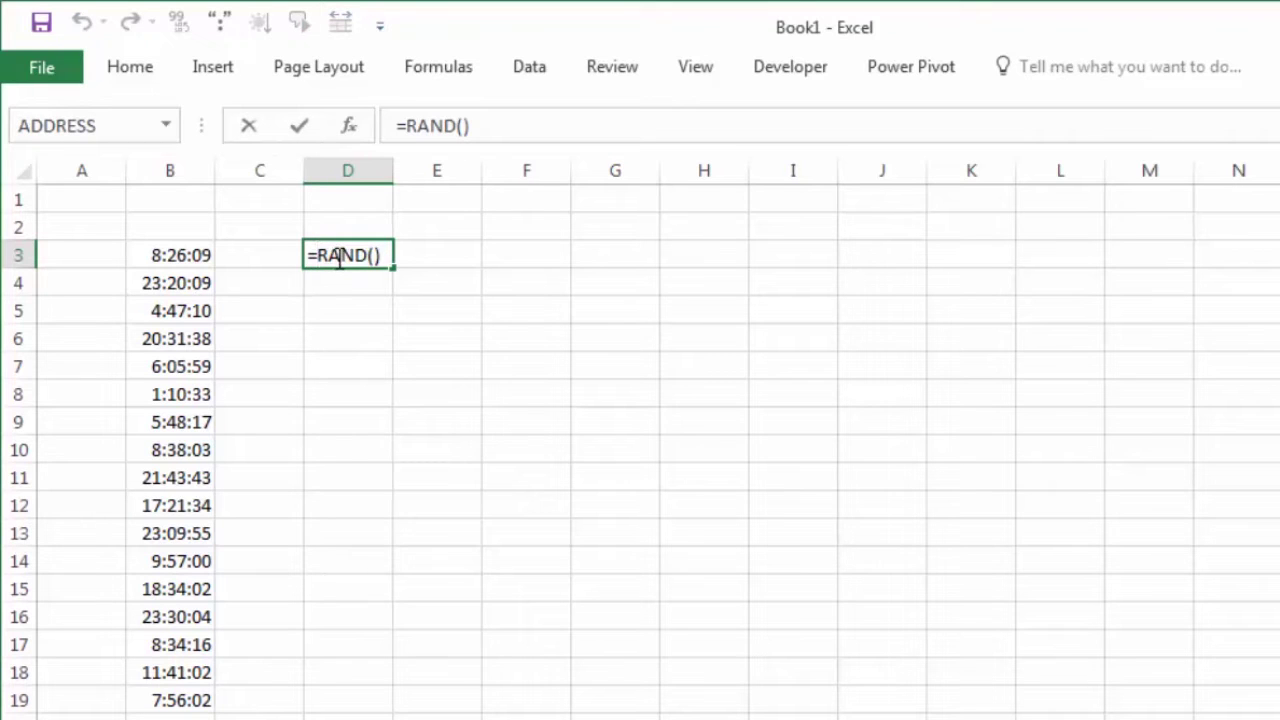
pyautogui.write('te')
pyautogui.press('Tab')
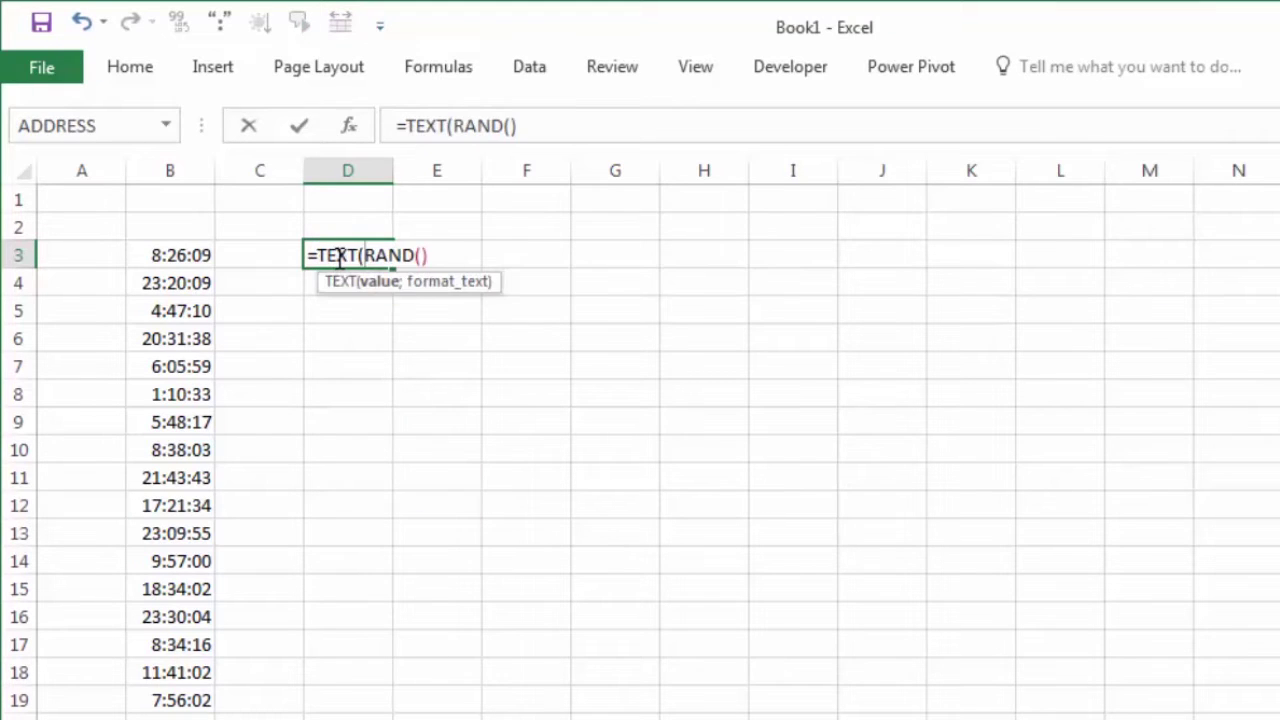
pyautogui.write(';')
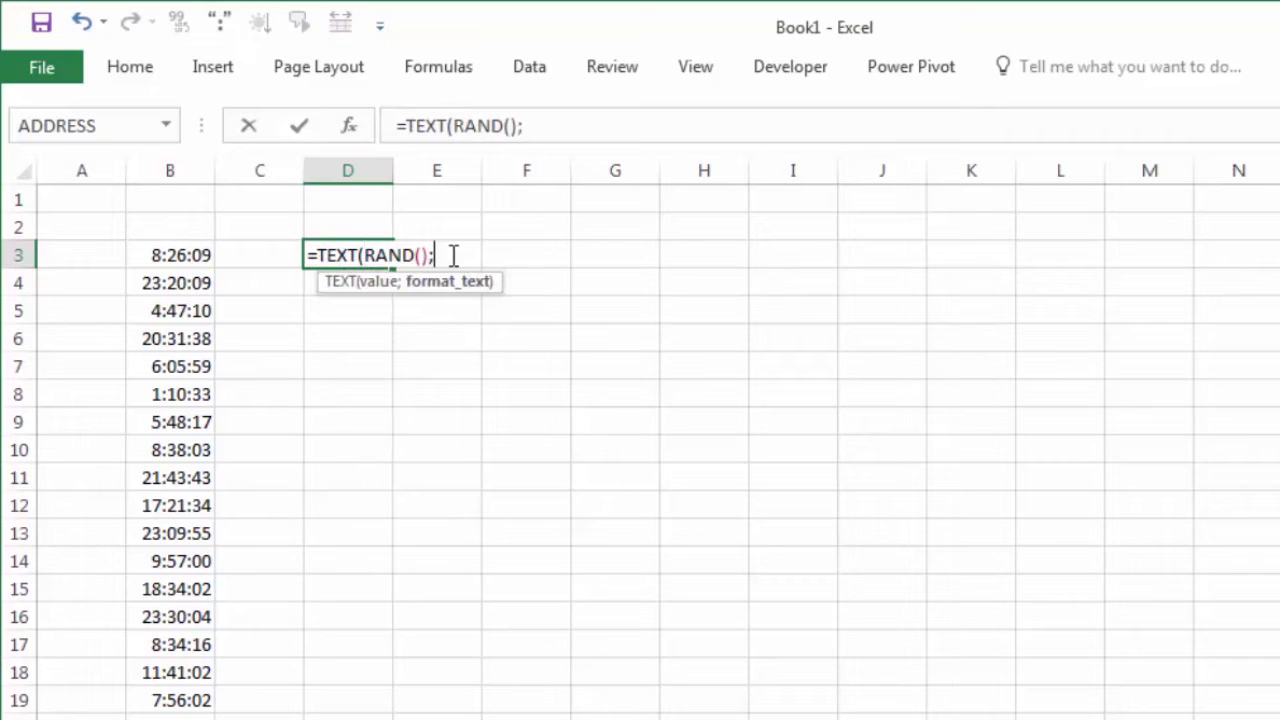
pyautogui.write('"')
pyautogui.write('hh')
pyautogui.write('"')
pyautogui.press('Return')
pyautogui.moveTo(862, 450); pyautogui.dragTo(663, 366)
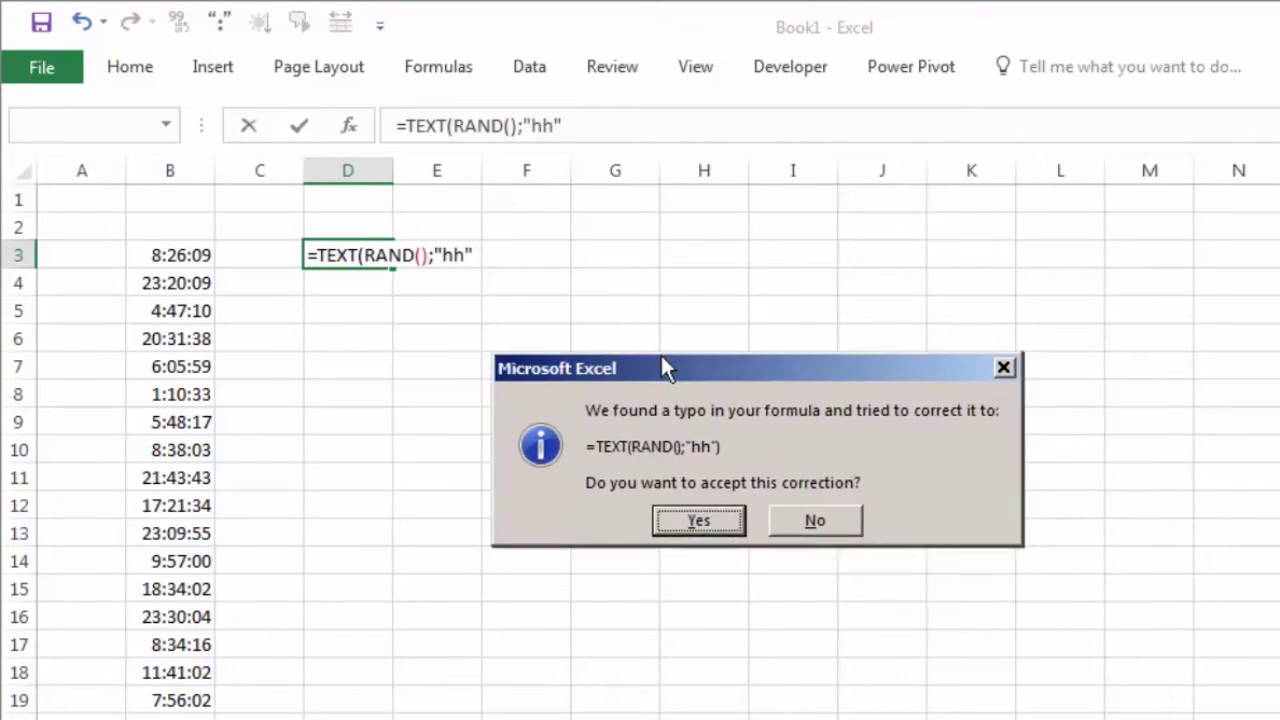
pyautogui.click(660, 465)
pyautogui.click(638, 371)
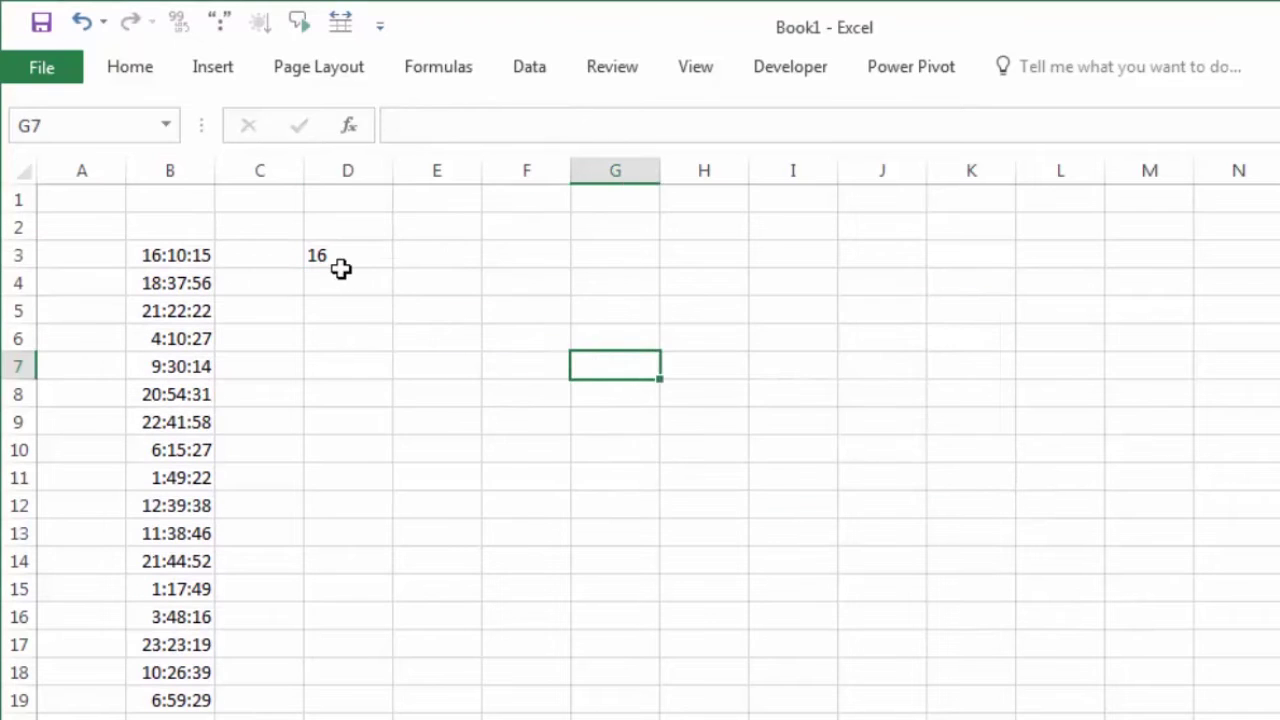
pyautogui.click(385, 280)
pyautogui.click(380, 258)
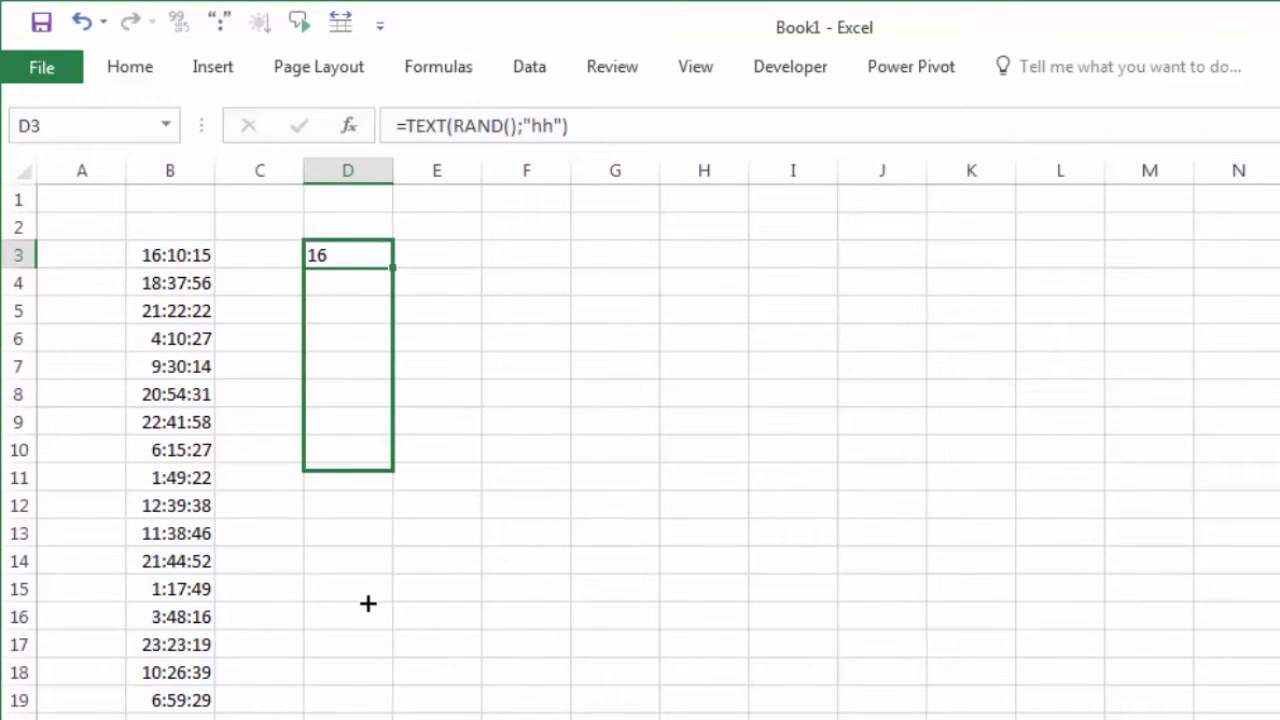
# Step: Fill the hh formula down to D19, then append &":00:00" to D3's formula
pyautogui.moveTo(394, 268); pyautogui.dragTo(375, 712)
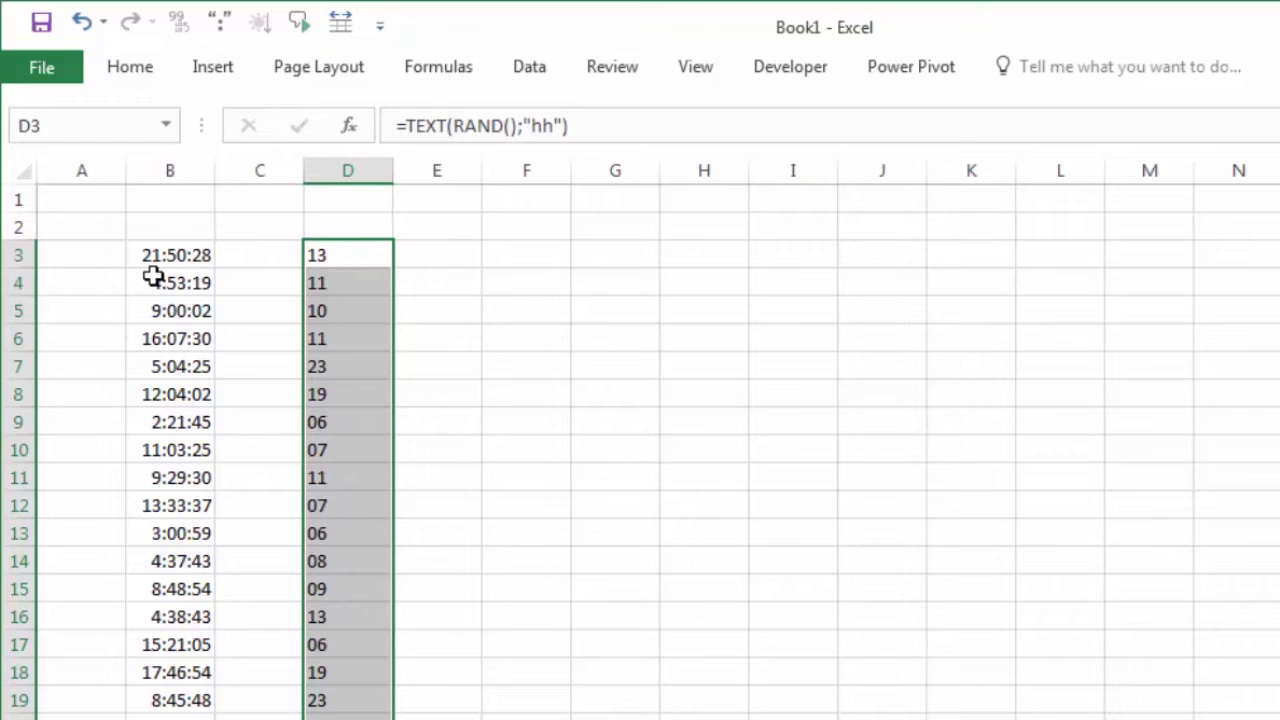
pyautogui.doubleClick(320, 255)
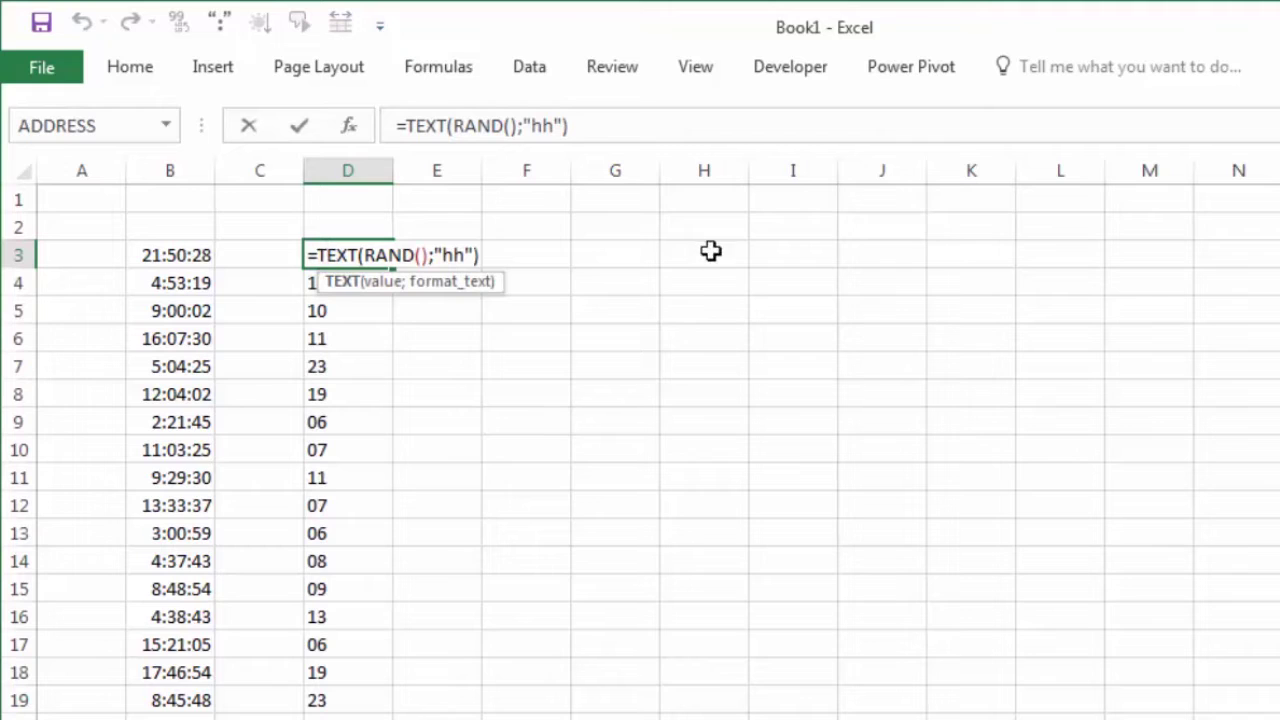
pyautogui.click(481, 255)
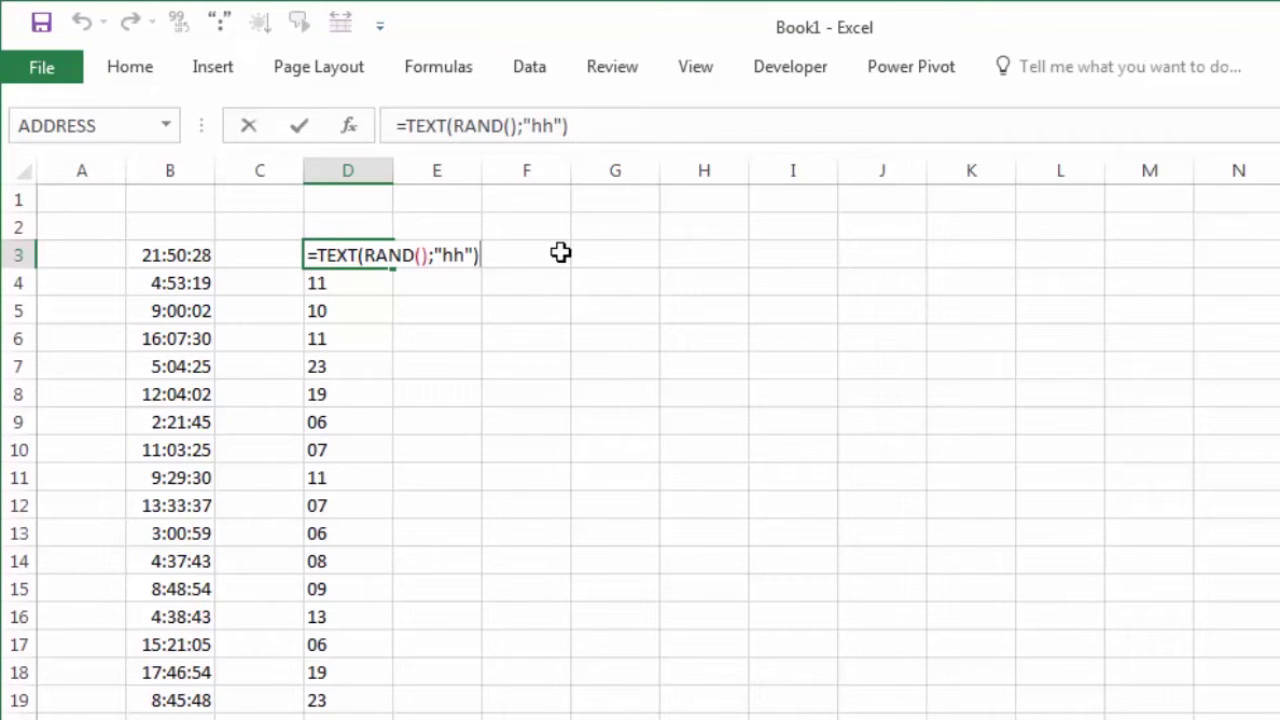
pyautogui.write('&')
pyautogui.write('"')
pyautogui.write(':00')
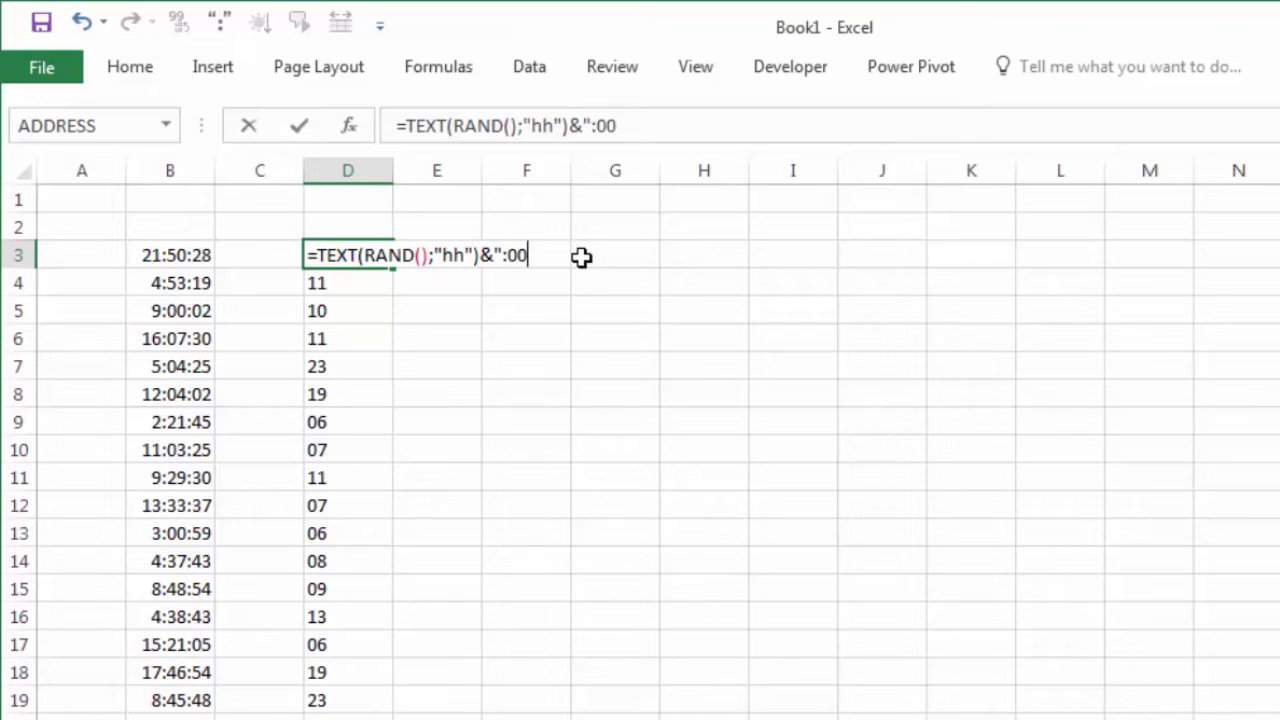
pyautogui.write(':00"')
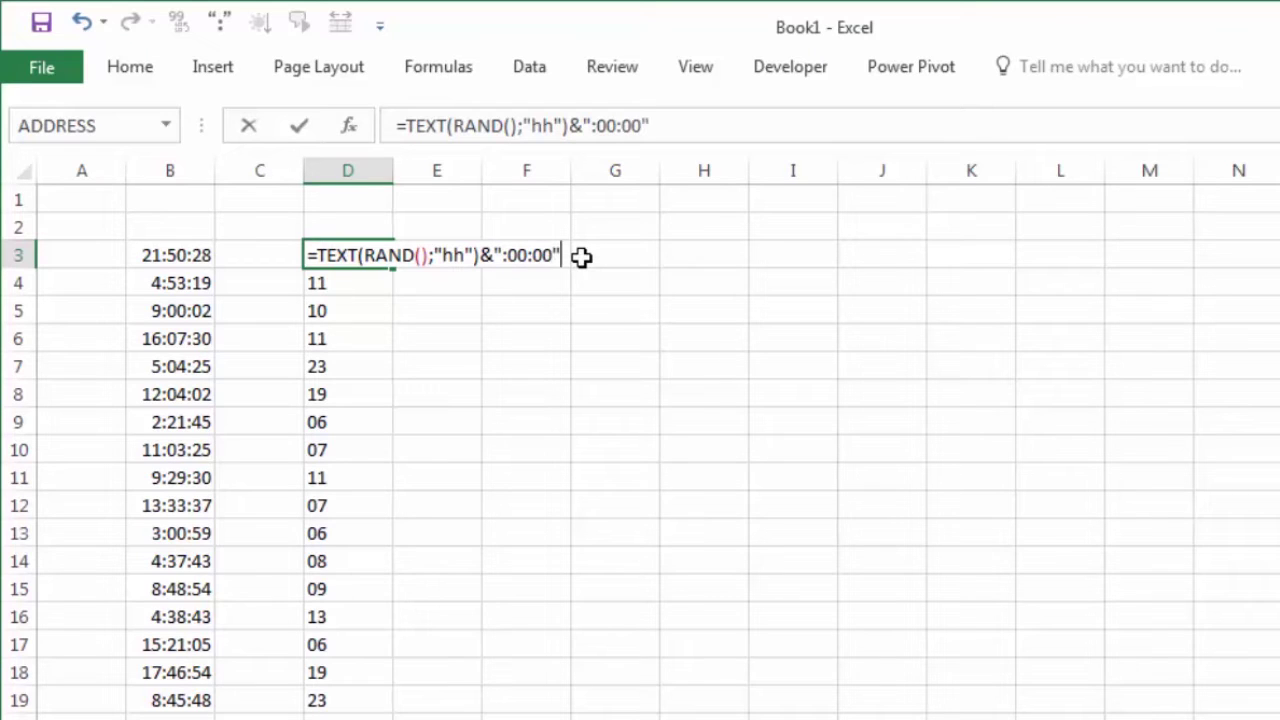
# Step: Commit D3's =TEXT(RAND();"hh")&":00:00" formula and fill it down to D19
pyautogui.press('Return')
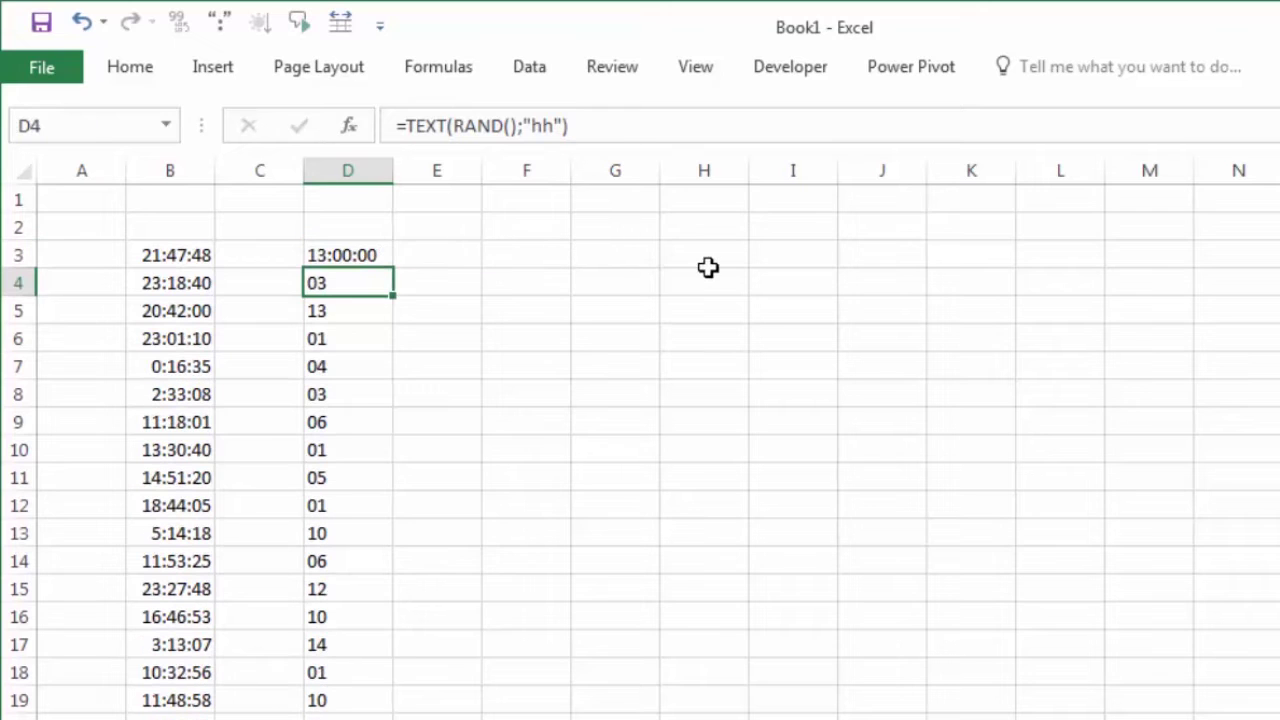
pyautogui.click(346, 253)
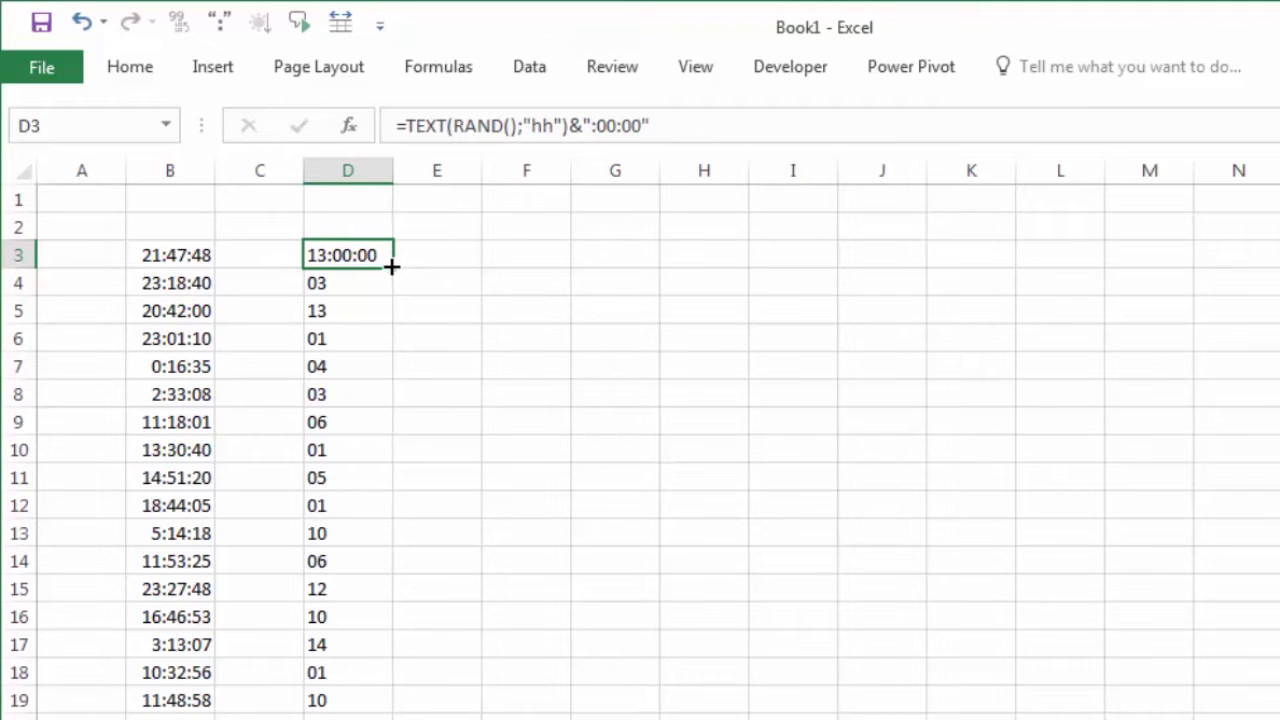
pyautogui.moveTo(393, 265); pyautogui.dragTo(349, 715)
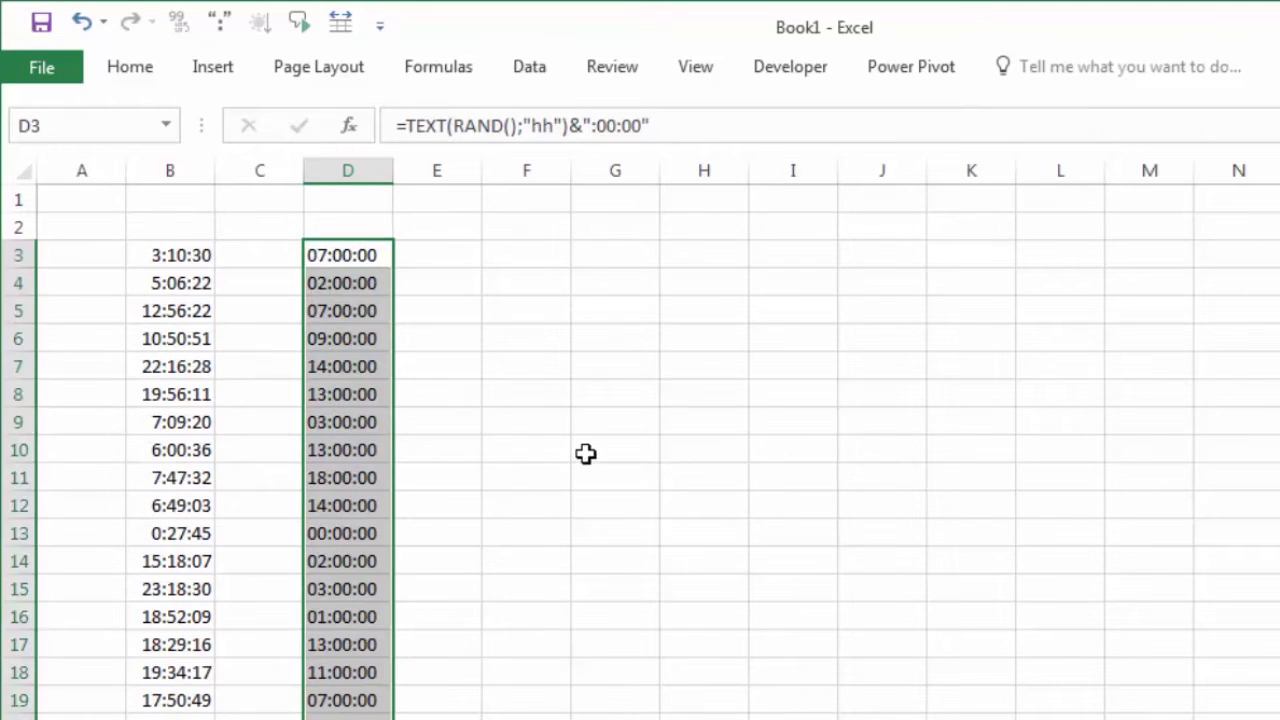
pyautogui.click(586, 454)
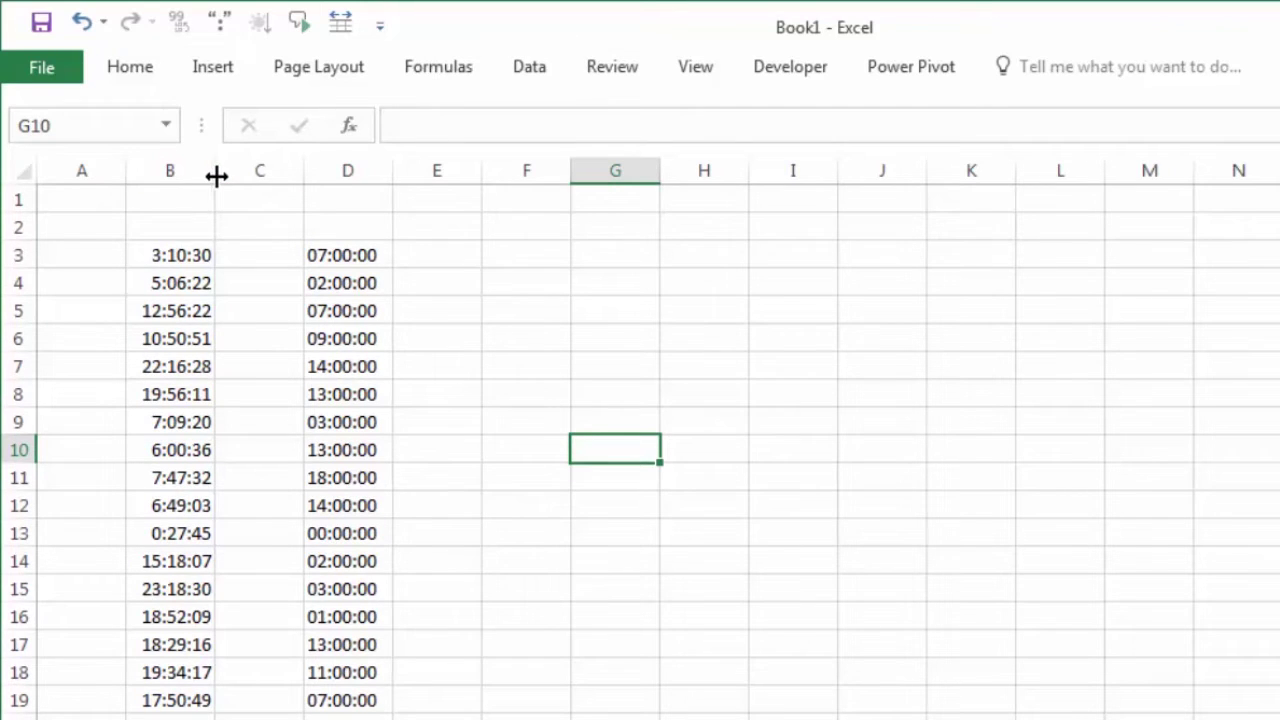
# Step: Compare B3's RAND formula with the empty C3, ending on C3
pyautogui.click(185, 255)
pyautogui.click(243, 251)
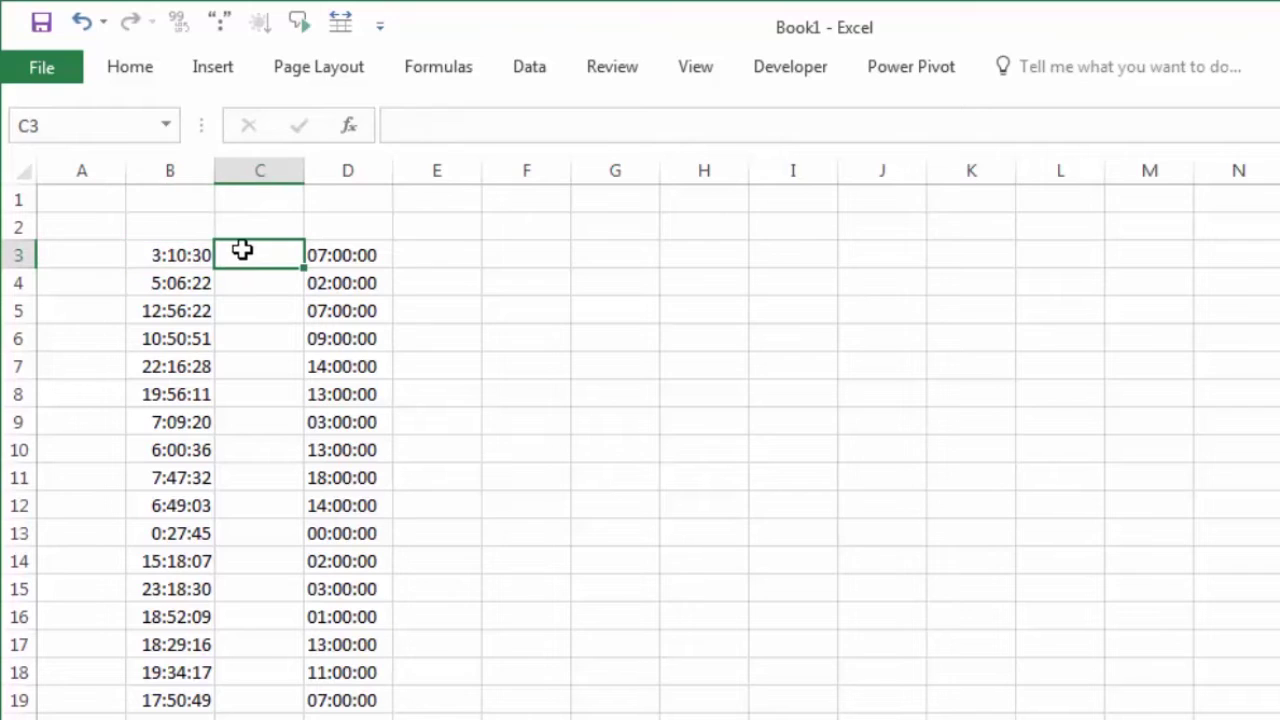
pyautogui.click(165, 255)
pyautogui.click(237, 254)
pyautogui.click(171, 252)
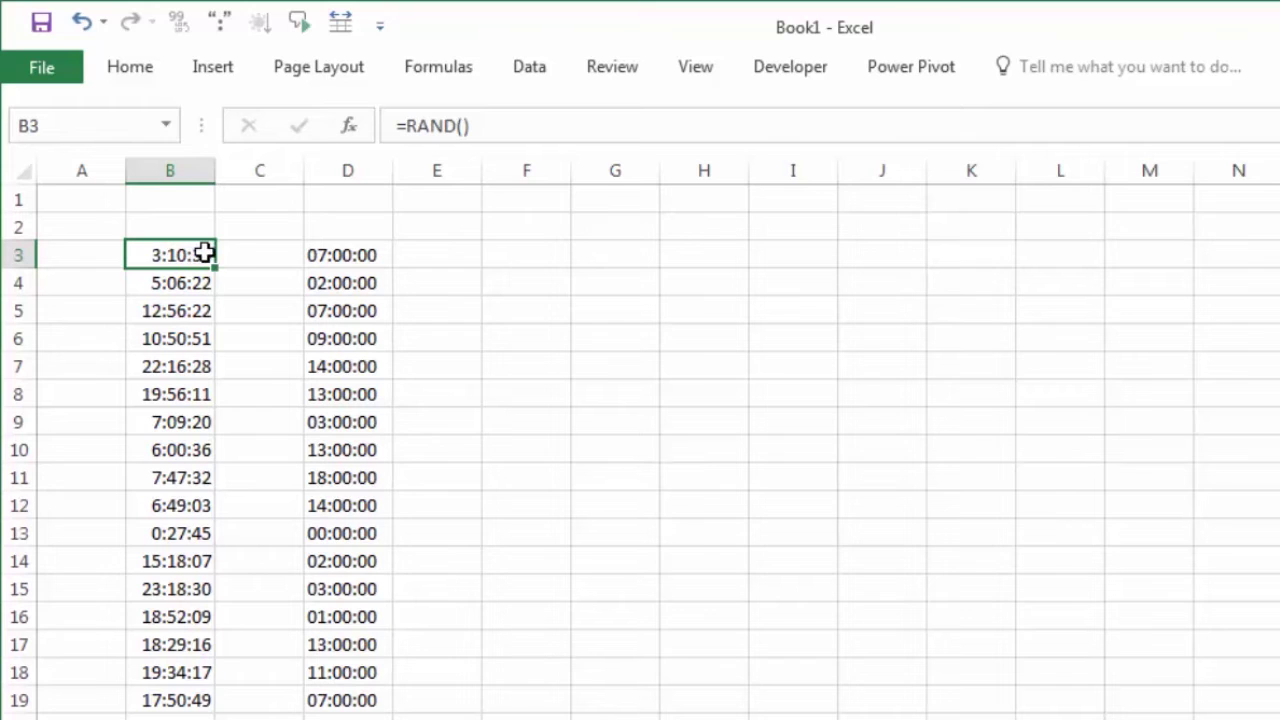
pyautogui.click(237, 252)
# Step: Enter =ISNUMBER(B3) in C3, which returns TRUE
pyautogui.write('=')
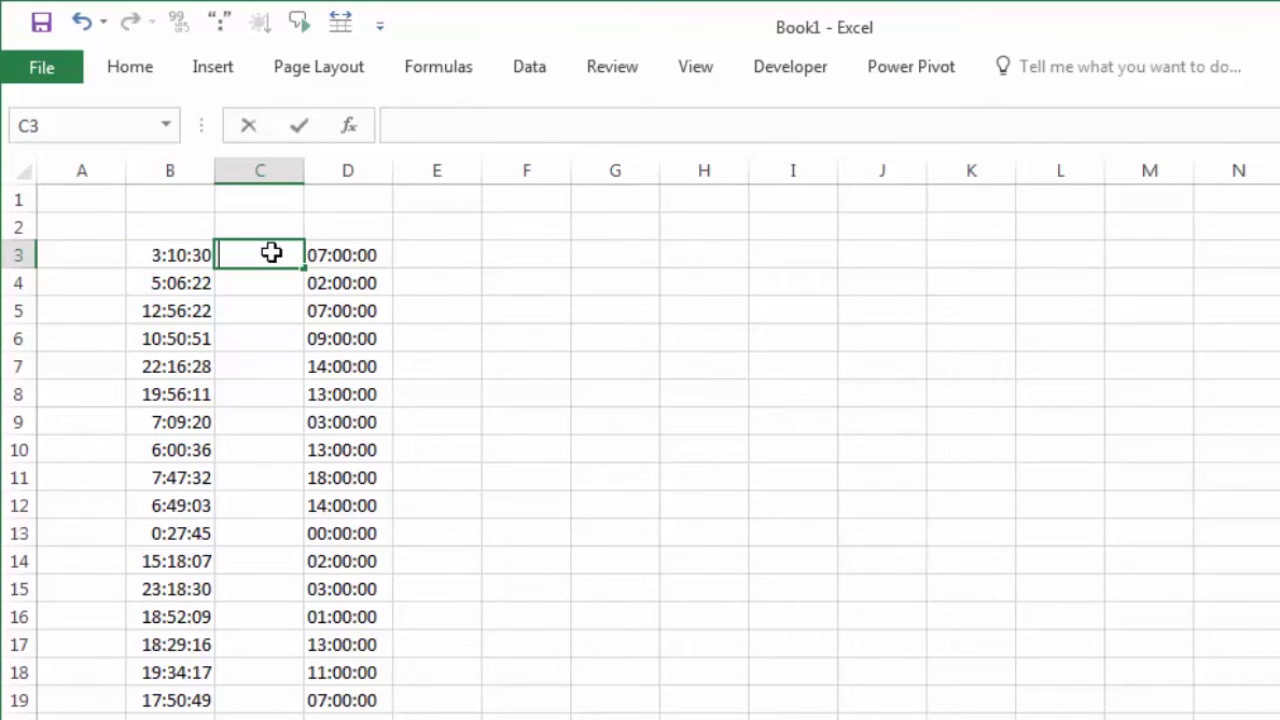
pyautogui.write('isn')
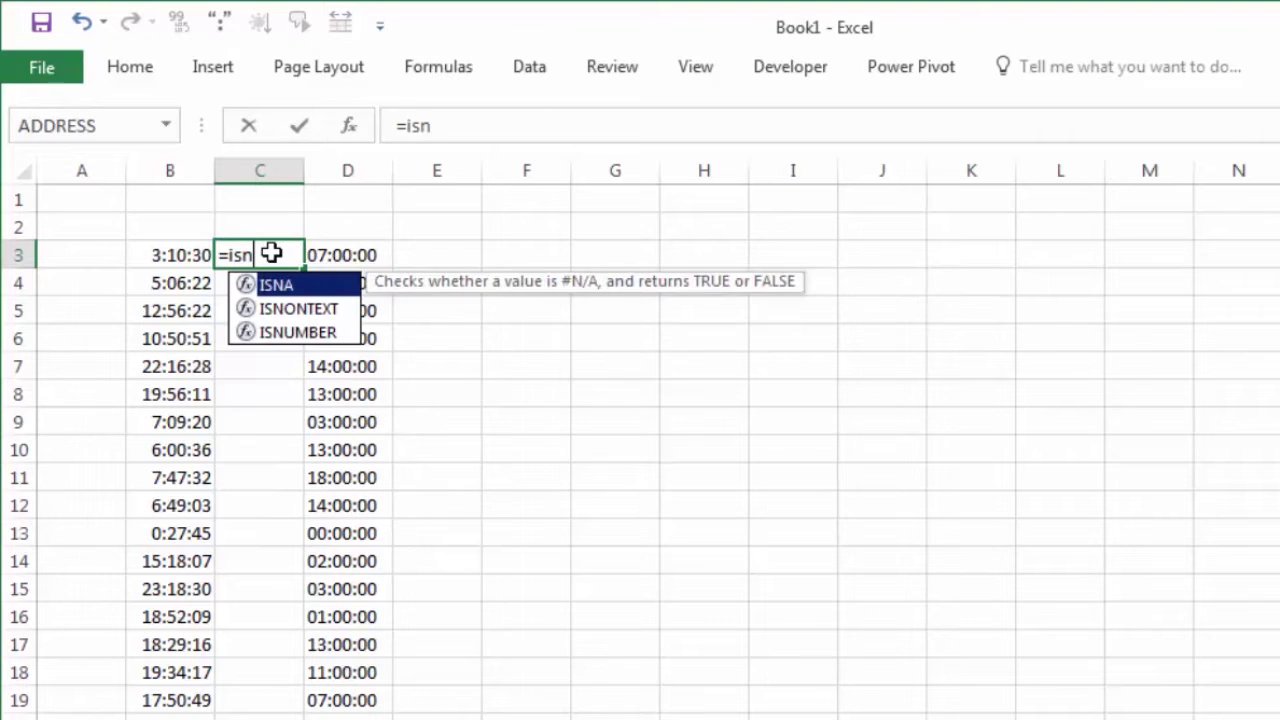
pyautogui.press('Down')
pyautogui.press('Down')
pyautogui.press('Tab')
pyautogui.press('Left')
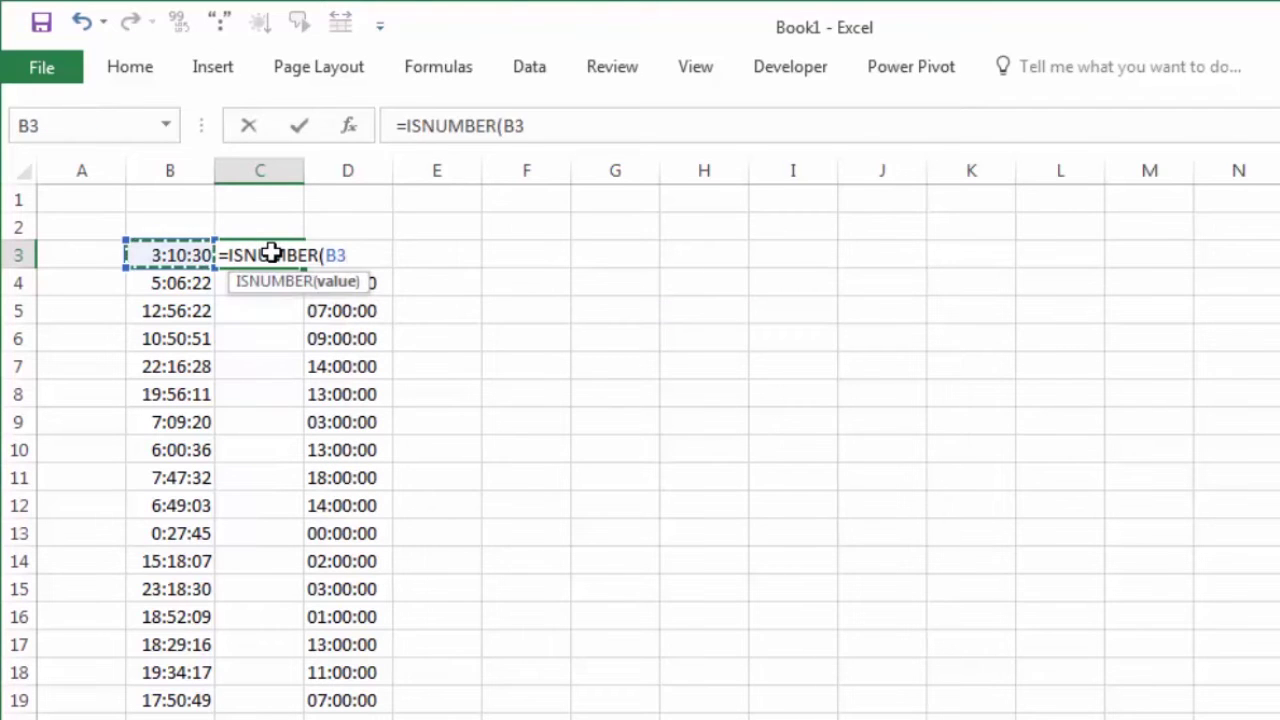
pyautogui.press('Return')
pyautogui.click(277, 256)
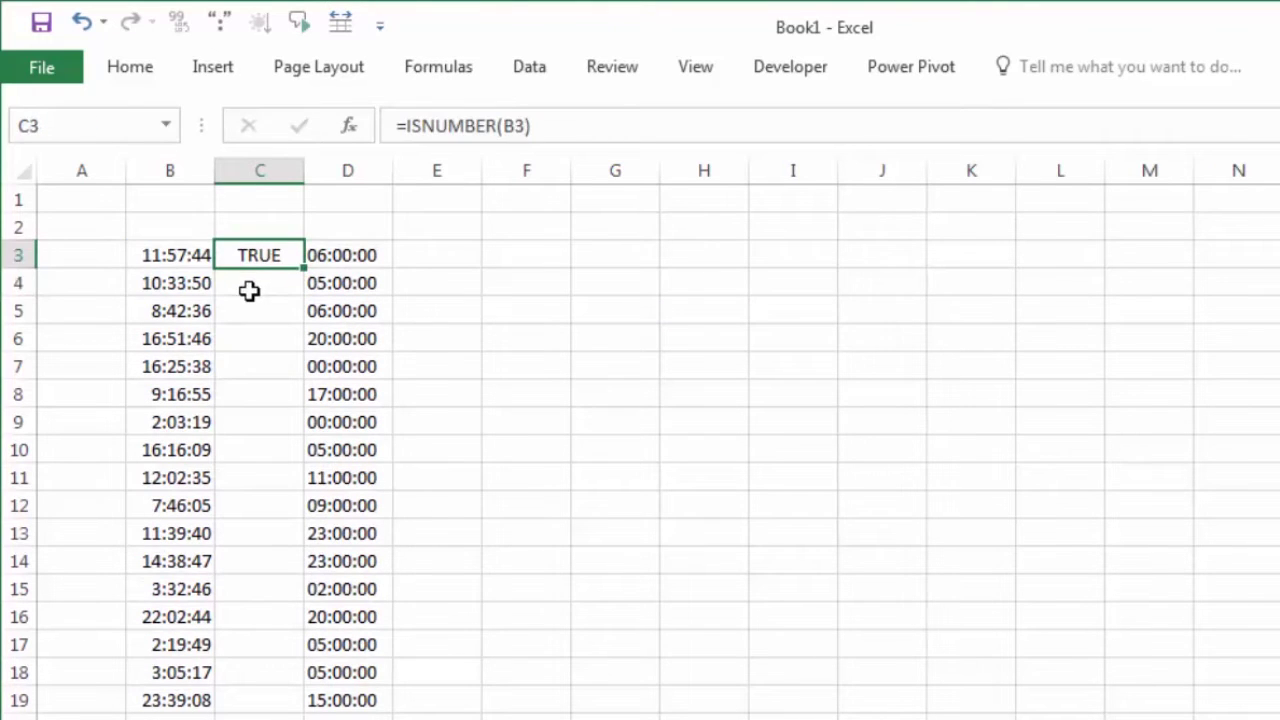
# Step: Enter =ISNUMBER(D3) in E3, which returns FALSE
pyautogui.click(340, 257)
pyautogui.click(408, 260)
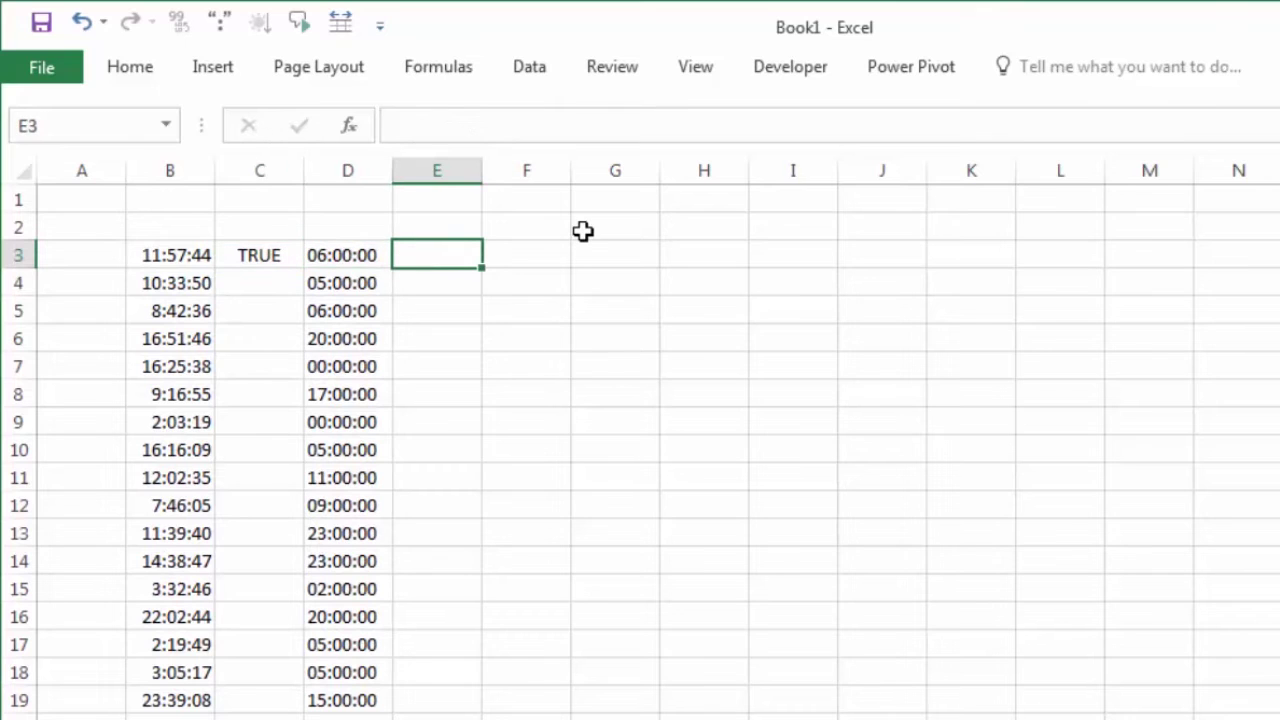
pyautogui.write('=i')
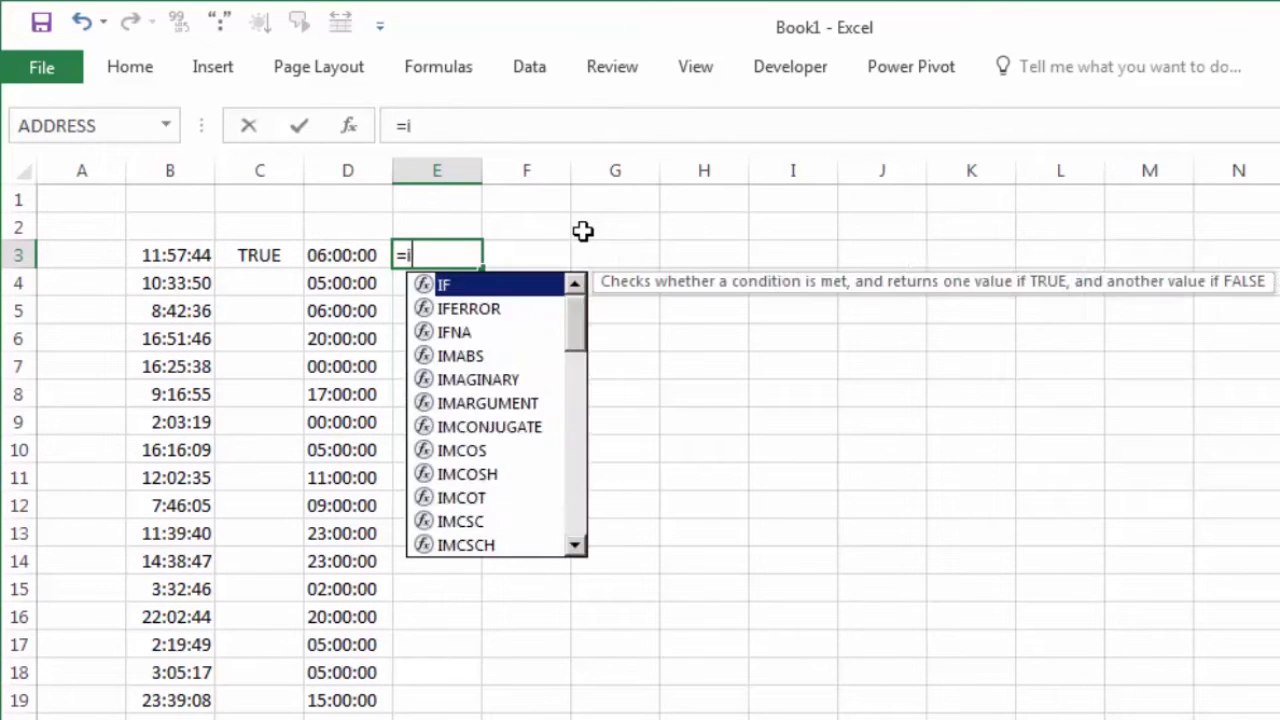
pyautogui.write('sn')
pyautogui.press('Down')
pyautogui.press('Down')
pyautogui.press('Tab')
pyautogui.press('Left')
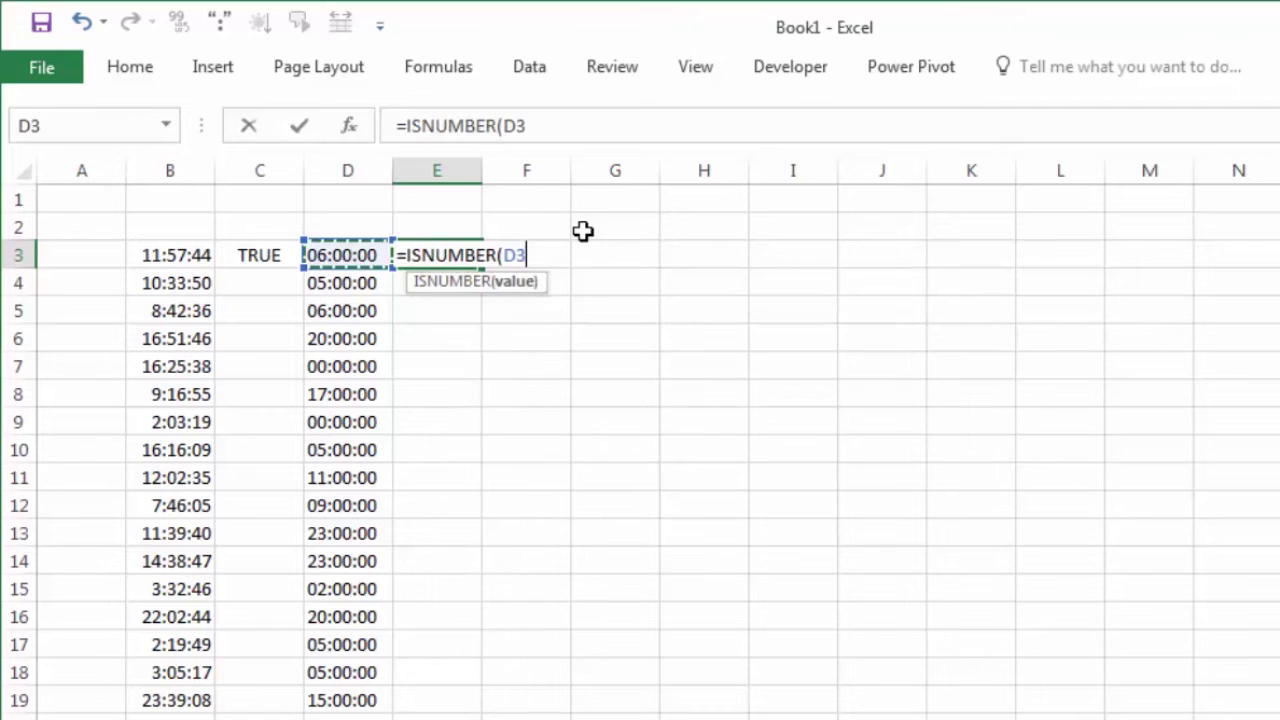
pyautogui.press('Return')
# Step: Inspect the formulas in E3, D3 and B3, ending on D3
pyautogui.click(443, 261)
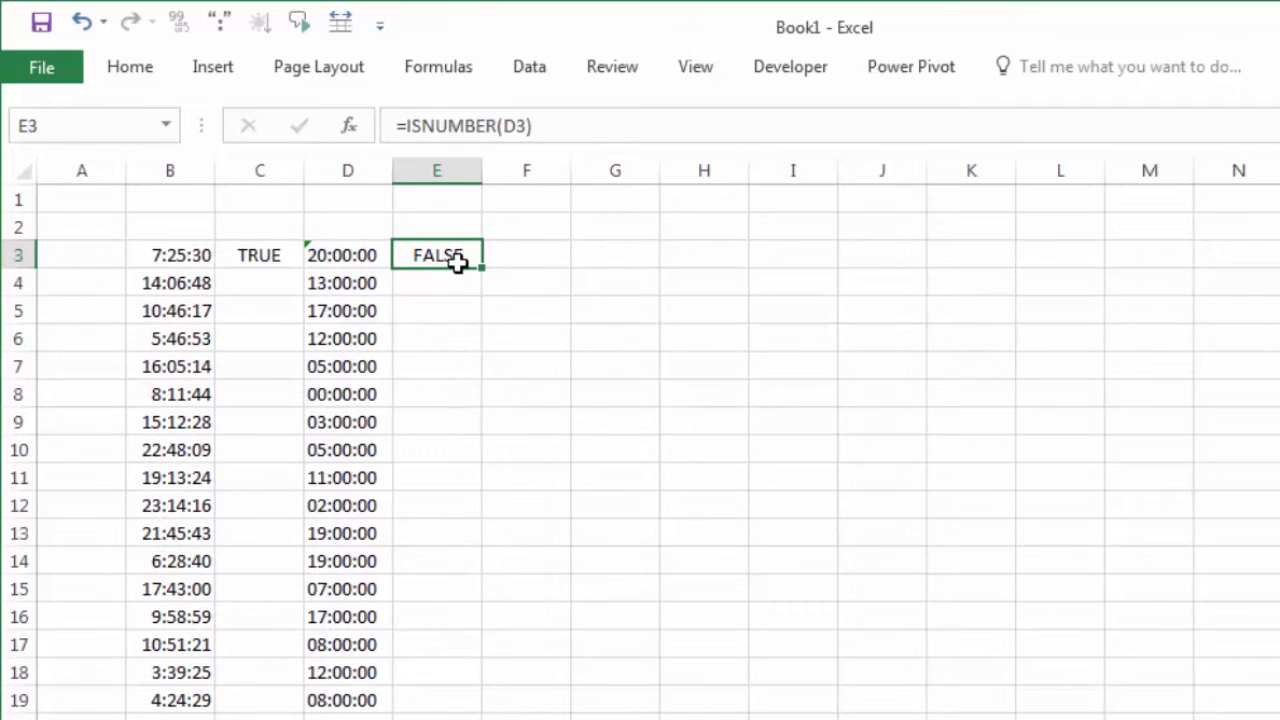
pyautogui.click(345, 255)
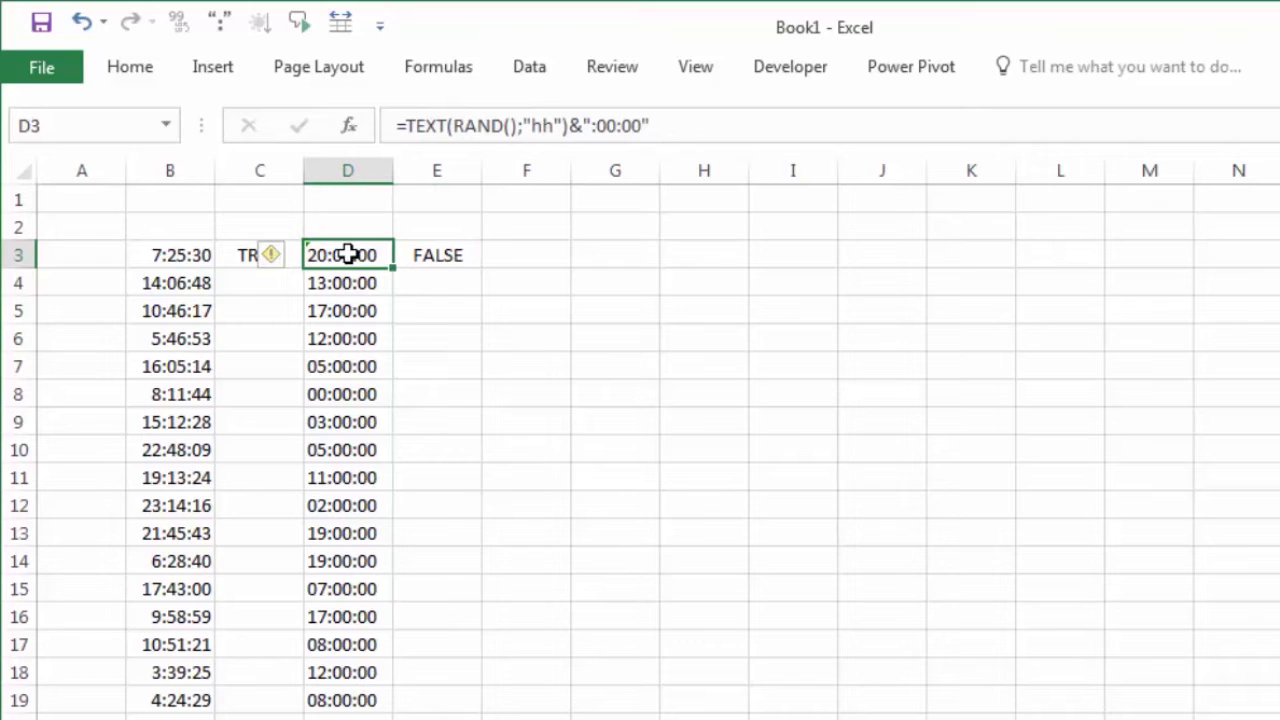
pyautogui.click(182, 255)
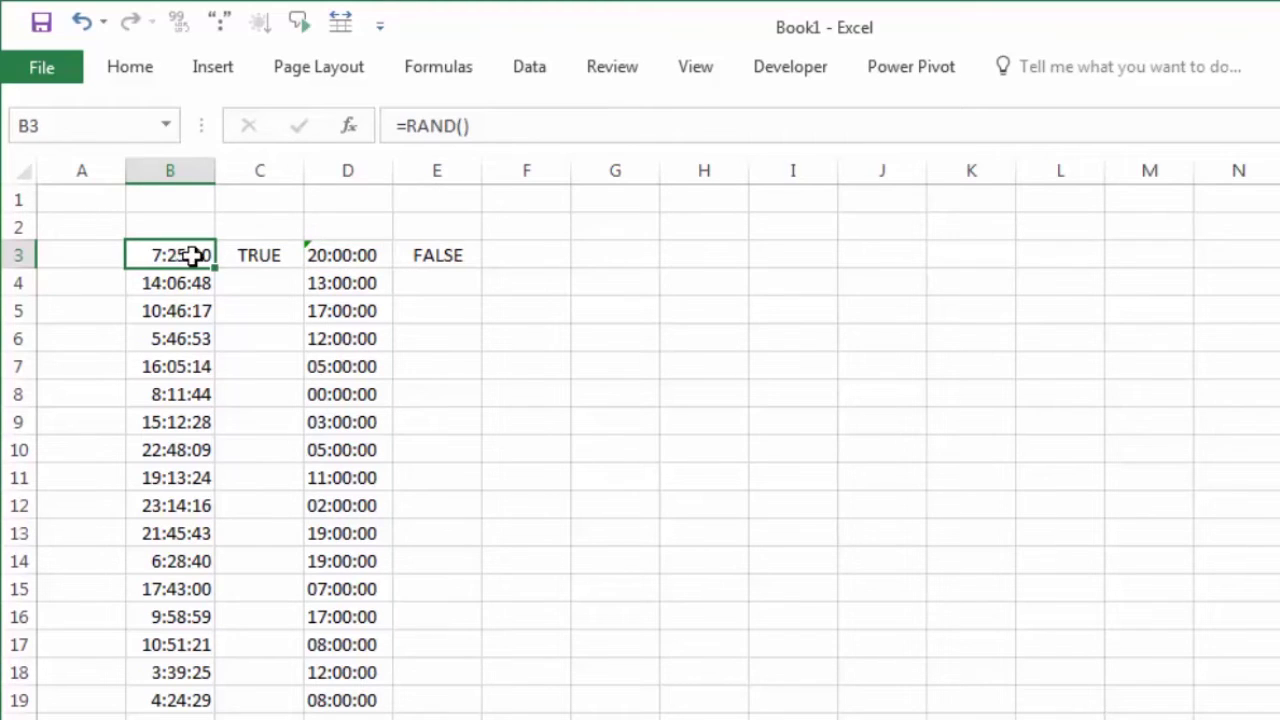
pyautogui.click(342, 252)
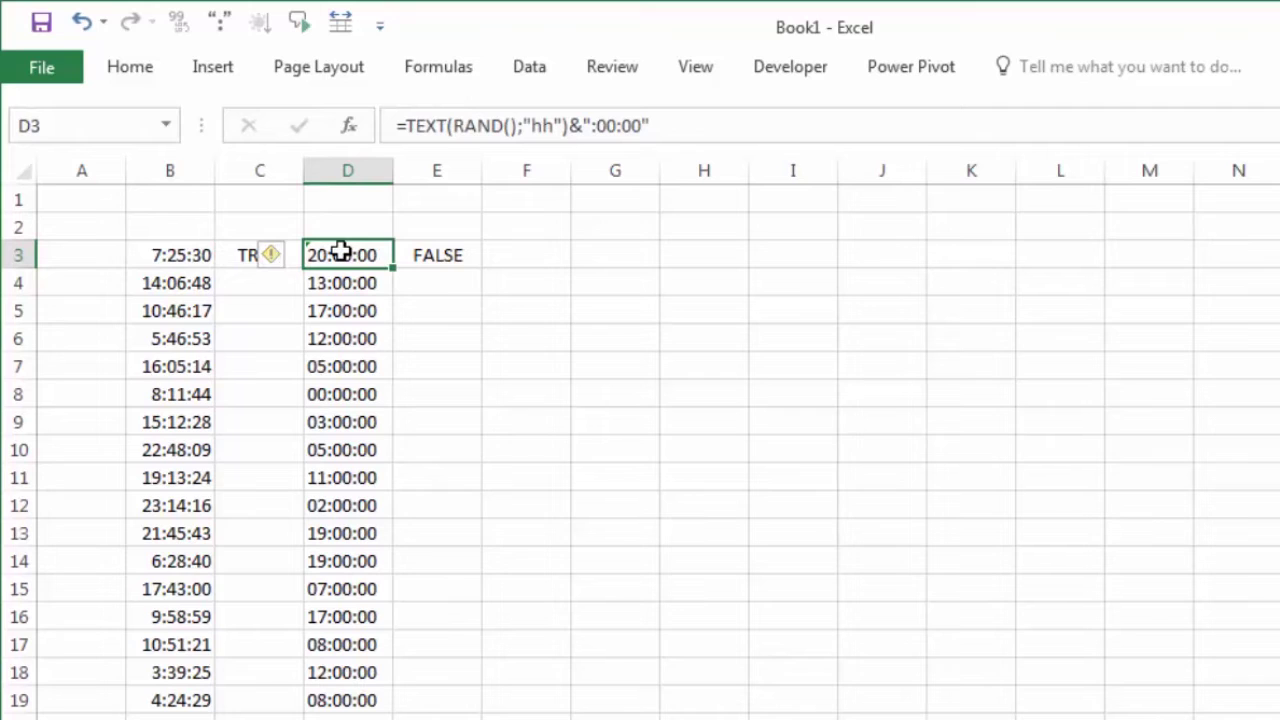
pyautogui.click(460, 257)
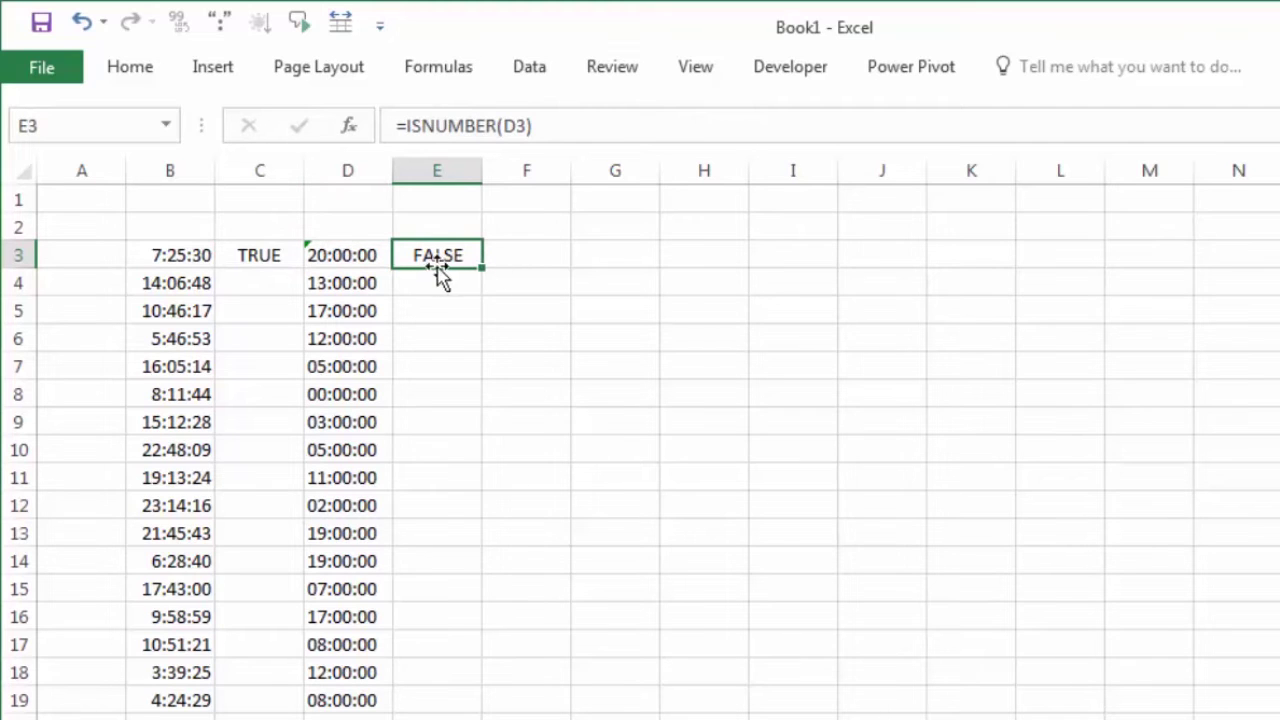
pyautogui.click(344, 256)
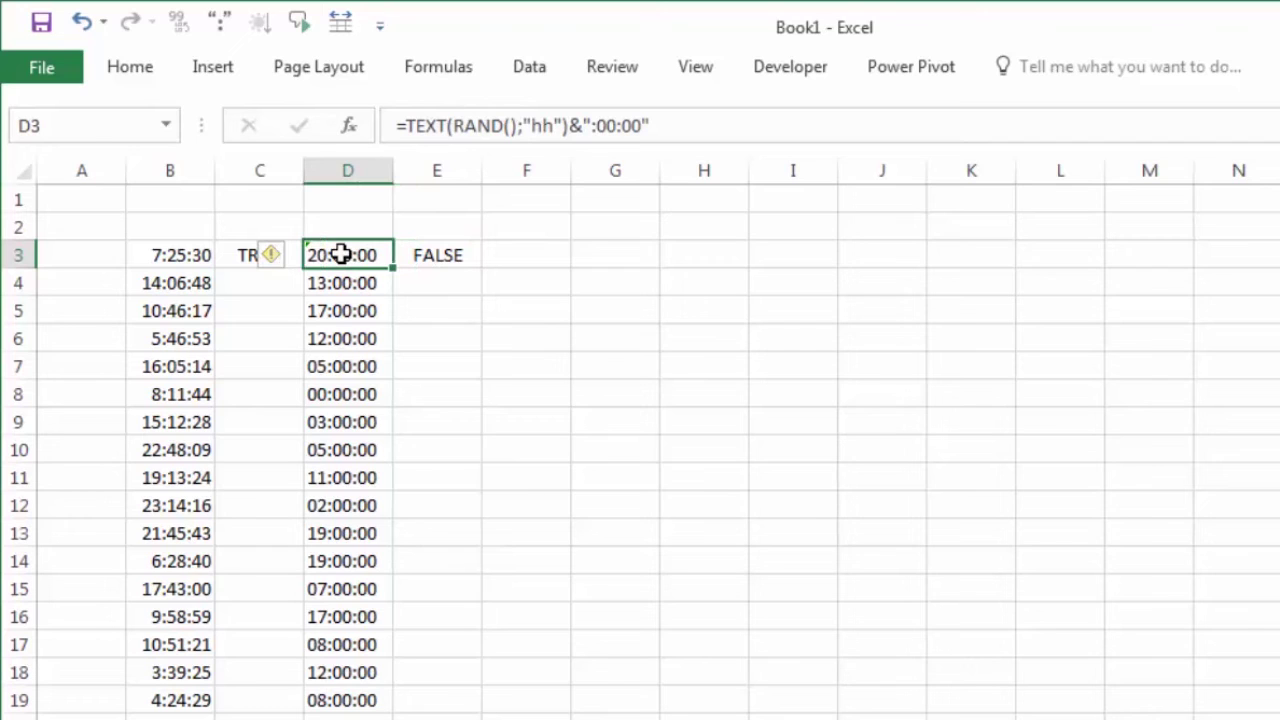
# Step: Wrap D3's formula in TIMEVALUE and accept the correction, so D3 returns 0,75
pyautogui.doubleClick(342, 255)
pyautogui.press('Left')
pyautogui.press('Left')
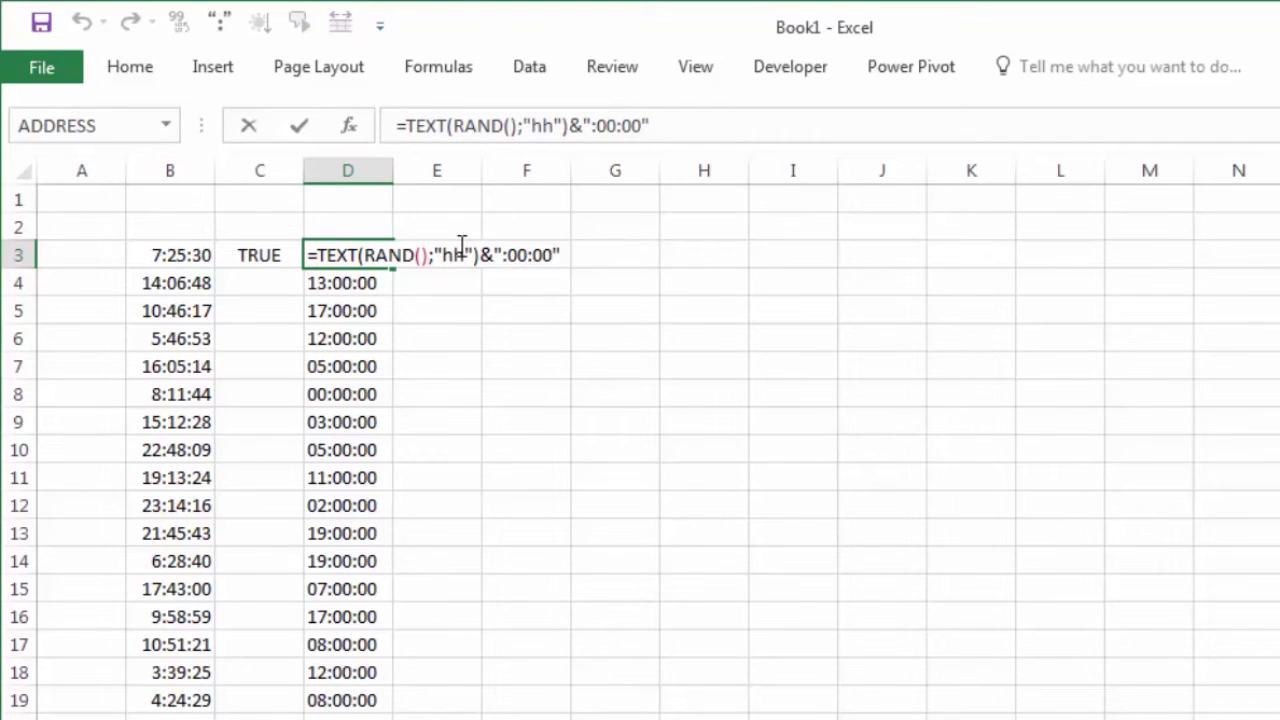
pyautogui.write('tim')
pyautogui.press('Down')
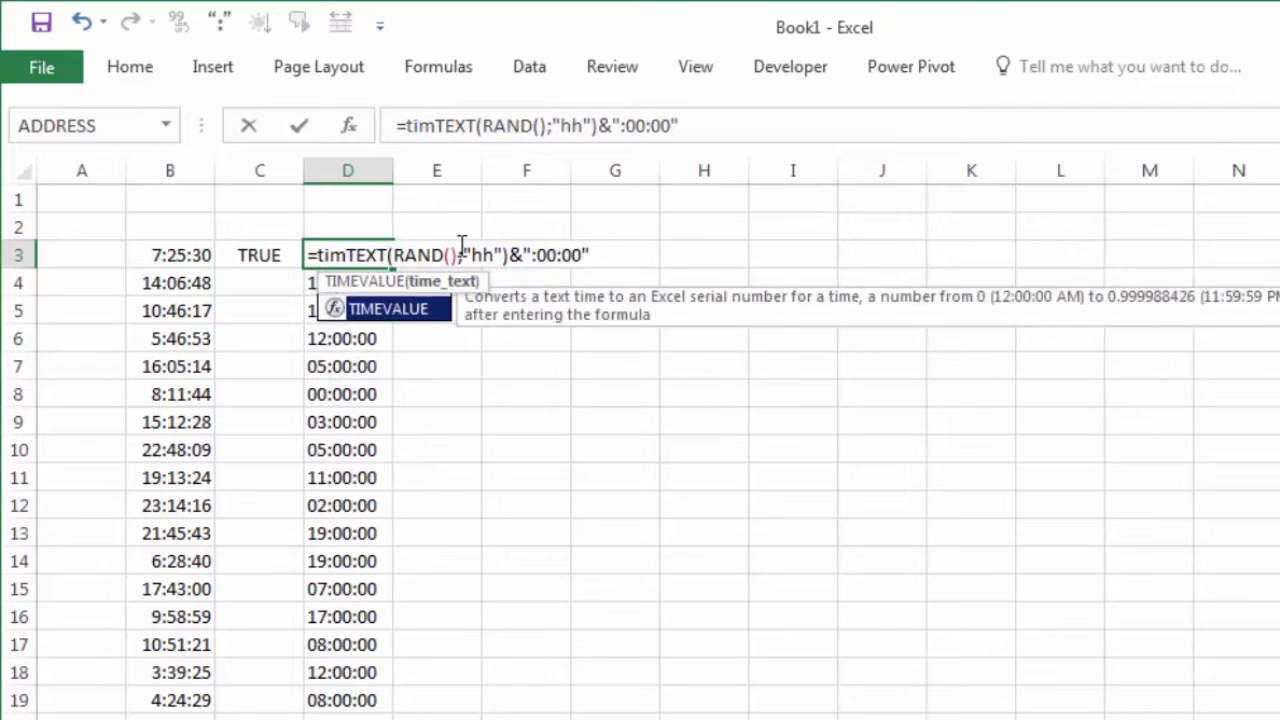
pyautogui.press('Tab')
pyautogui.press('Return')
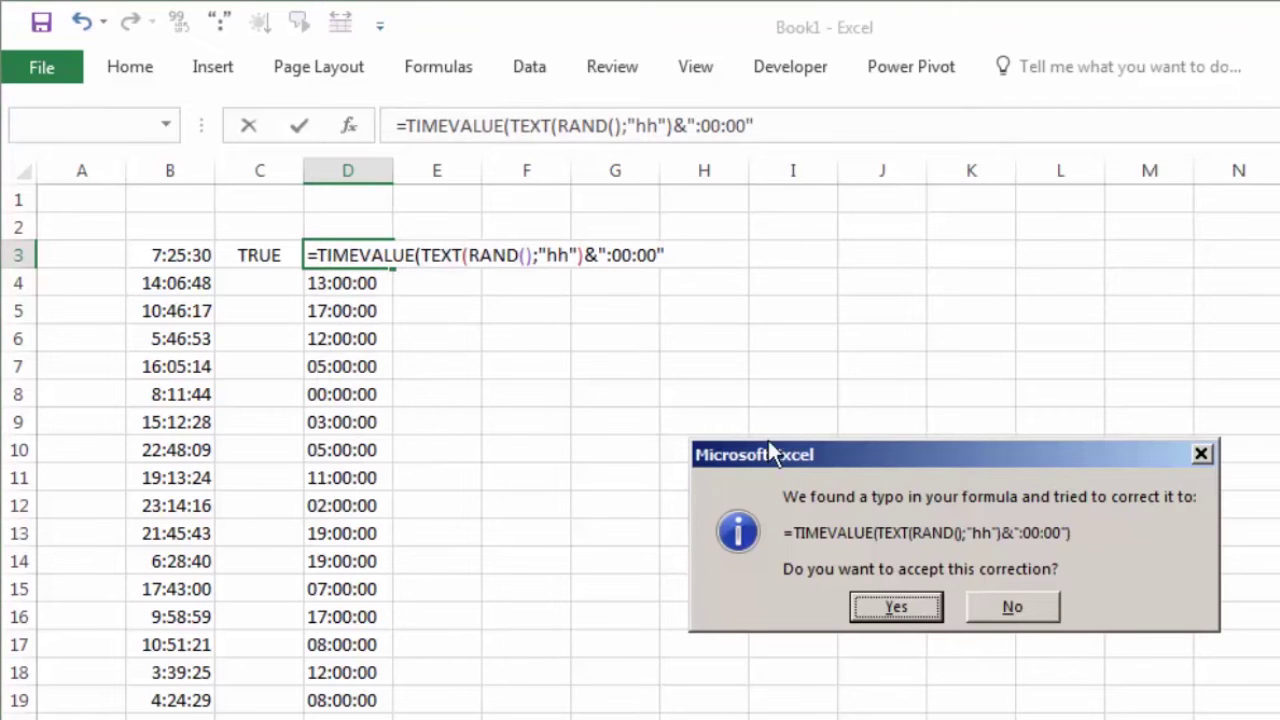
pyautogui.moveTo(768, 440); pyautogui.dragTo(630, 370)
pyautogui.click(639, 477)
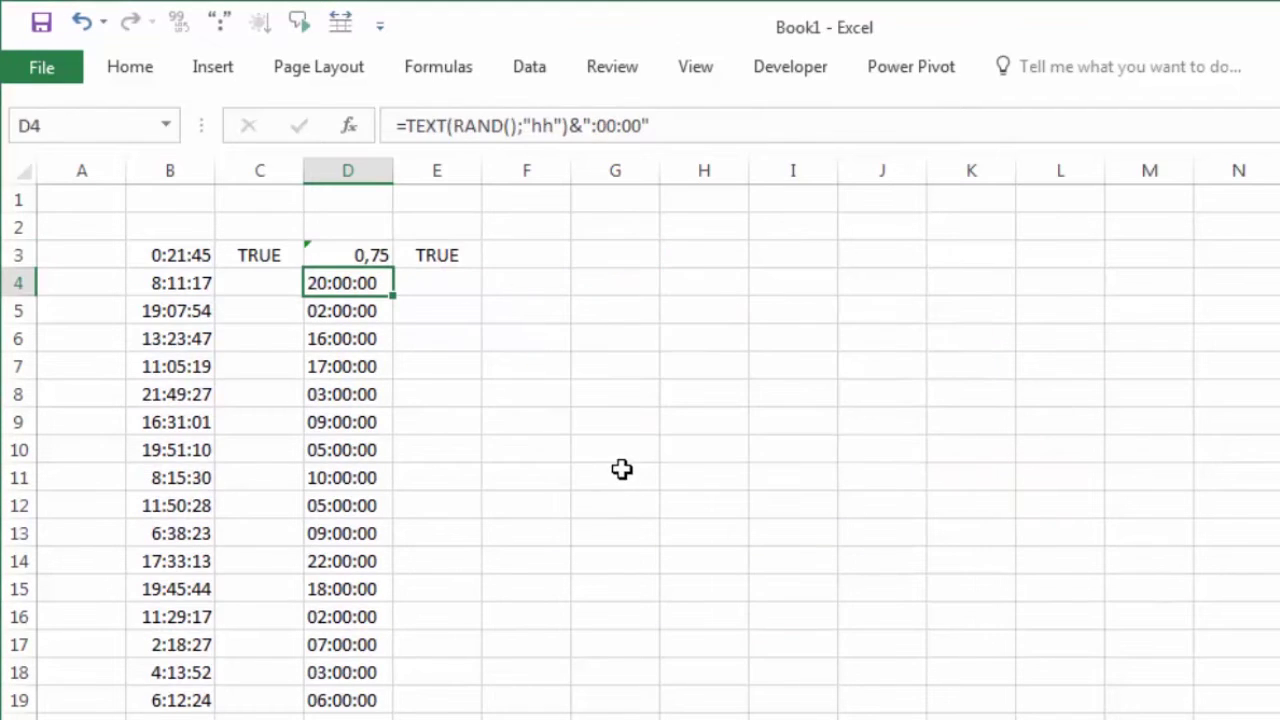
pyautogui.click(526, 394)
pyautogui.click(371, 257)
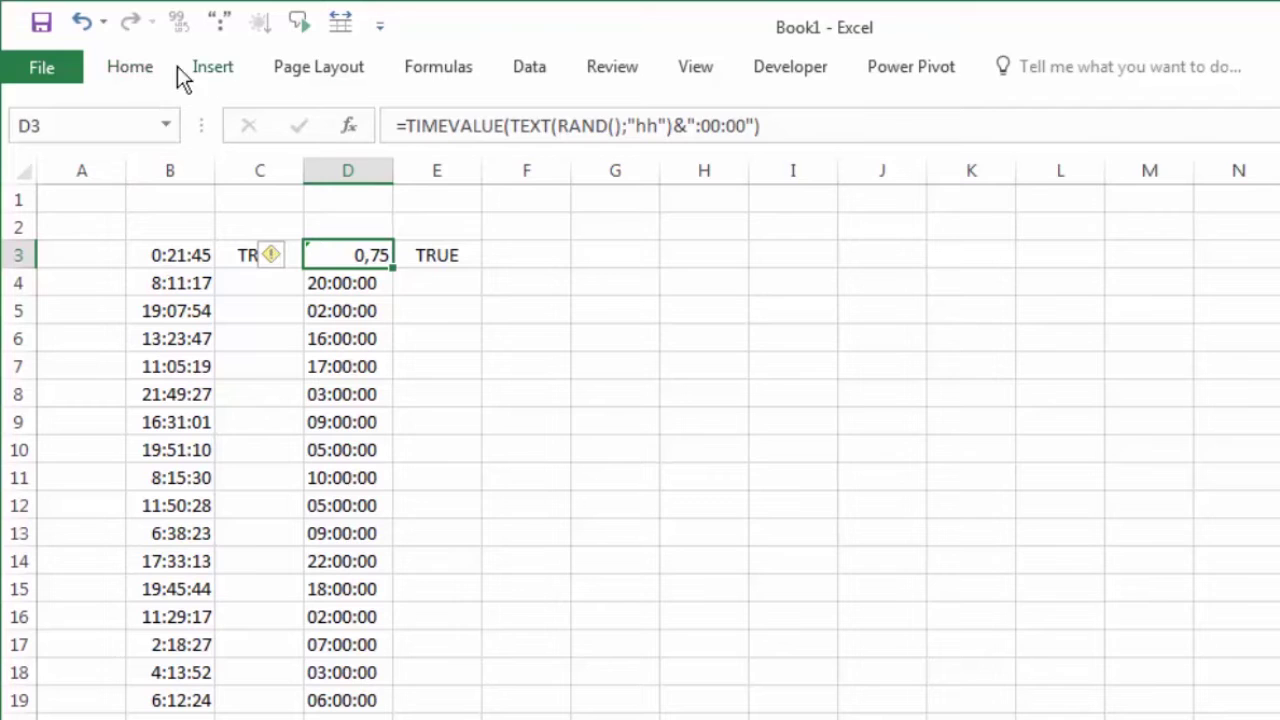
# Step: Format D3 as Time and fill its TIMEVALUE formula down to D19
pyautogui.click(151, 61)
pyautogui.click(956, 122)
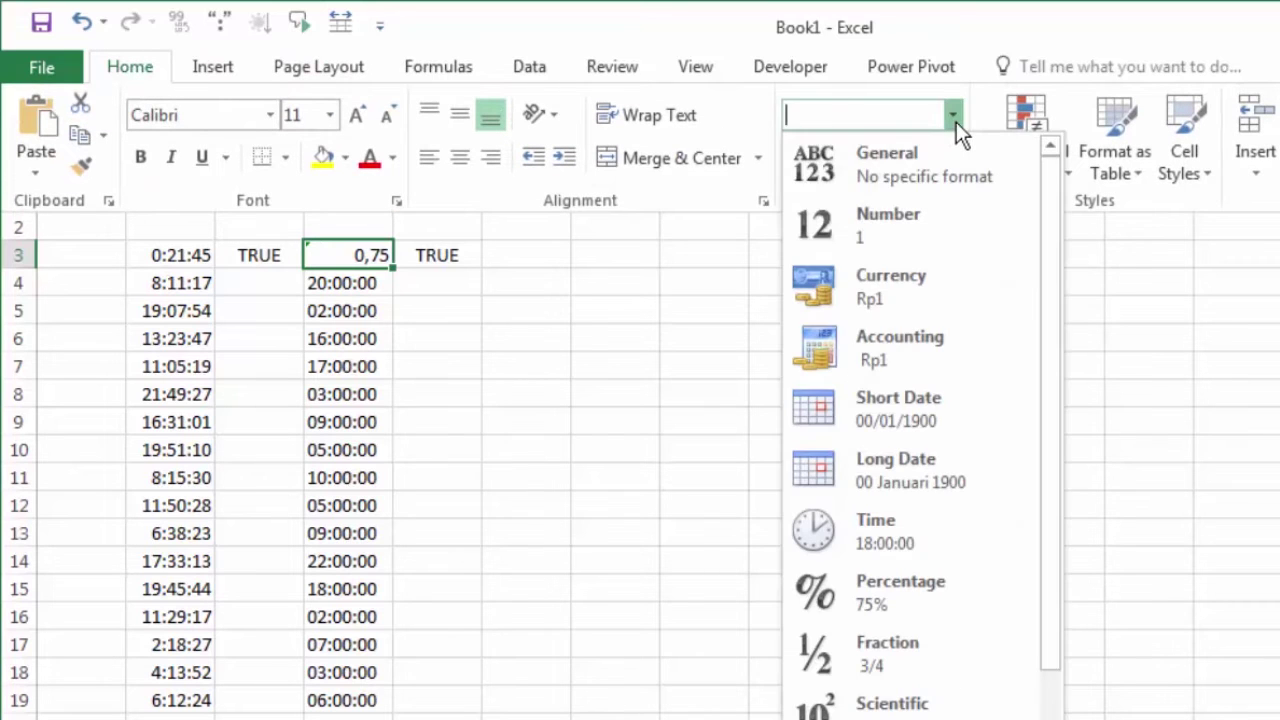
pyautogui.click(884, 534)
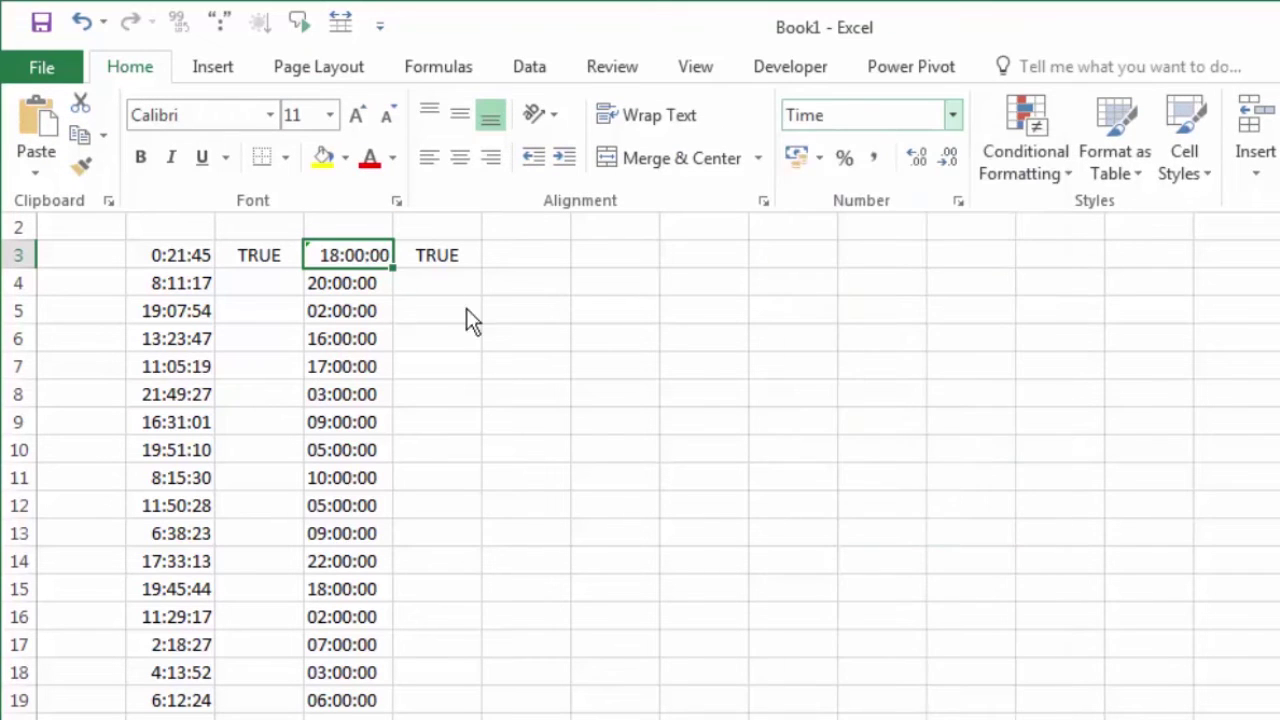
pyautogui.moveTo(393, 268); pyautogui.dragTo(402, 710)
pyautogui.click(540, 472)
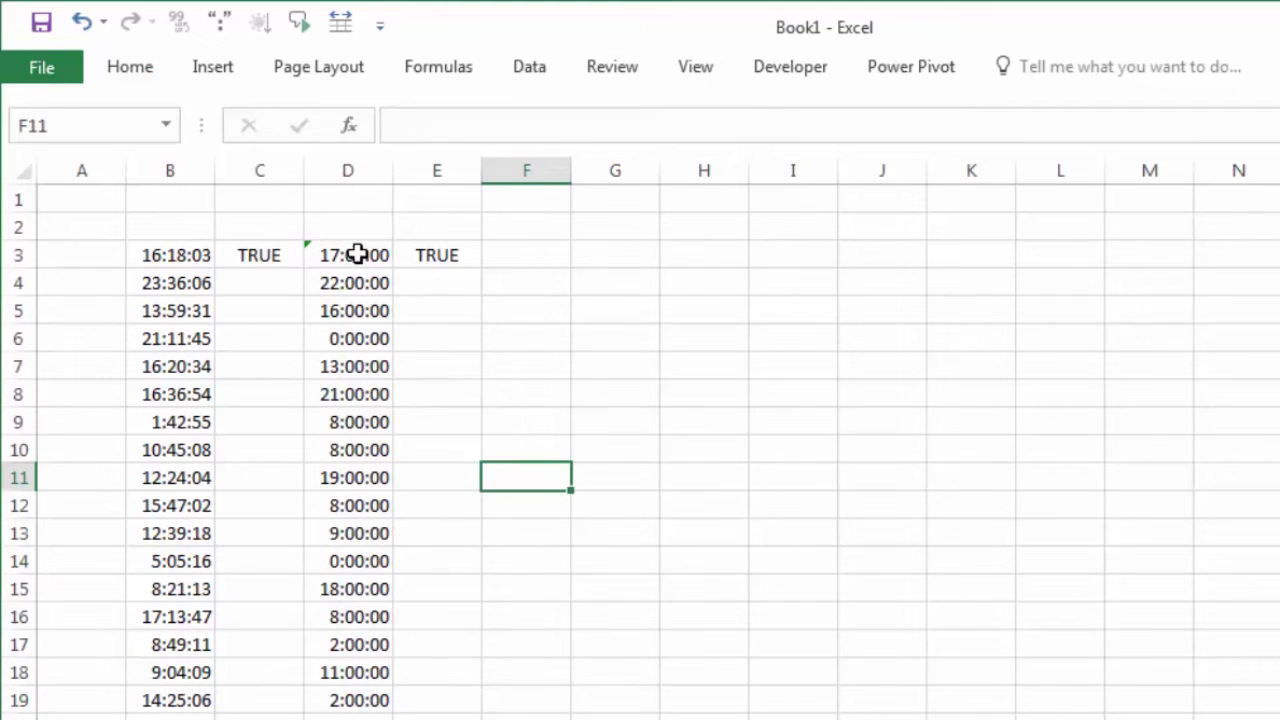
# Step: Copy E3's ISNUMBER check down column E and recommit D3's formula unchanged
pyautogui.click(435, 256)
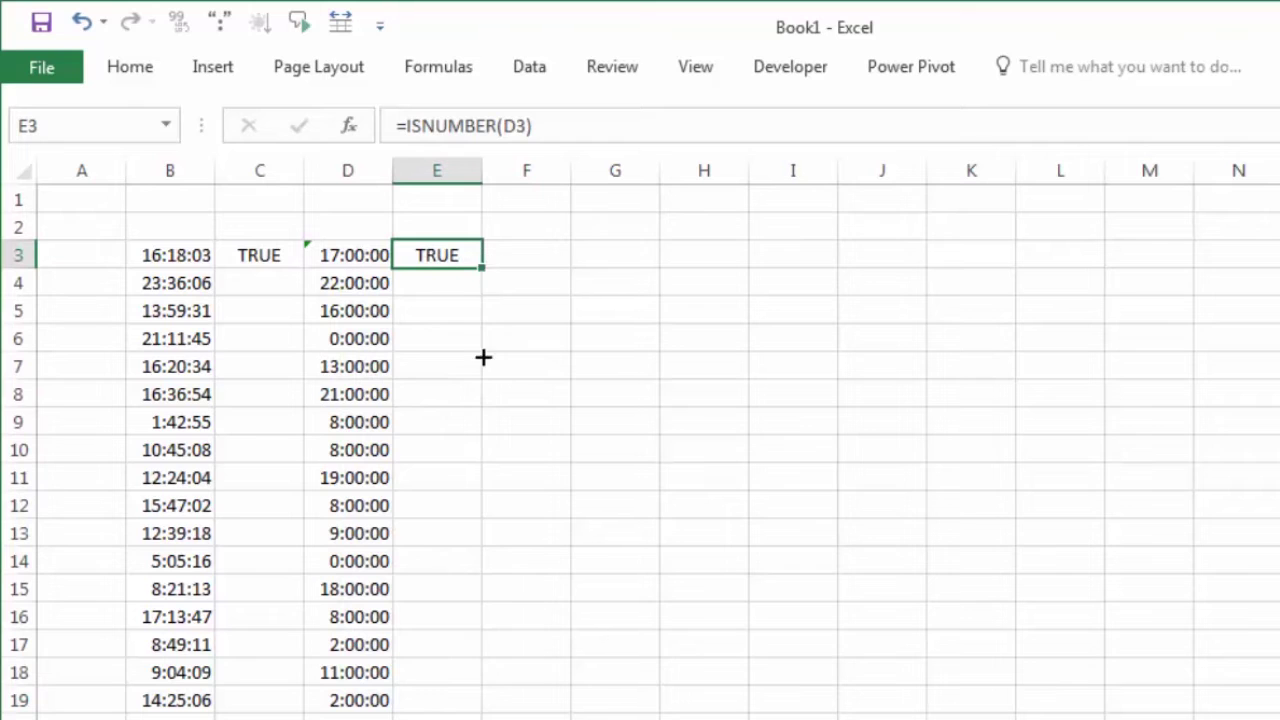
pyautogui.moveTo(481, 268); pyautogui.dragTo(483, 712)
pyautogui.click(666, 557)
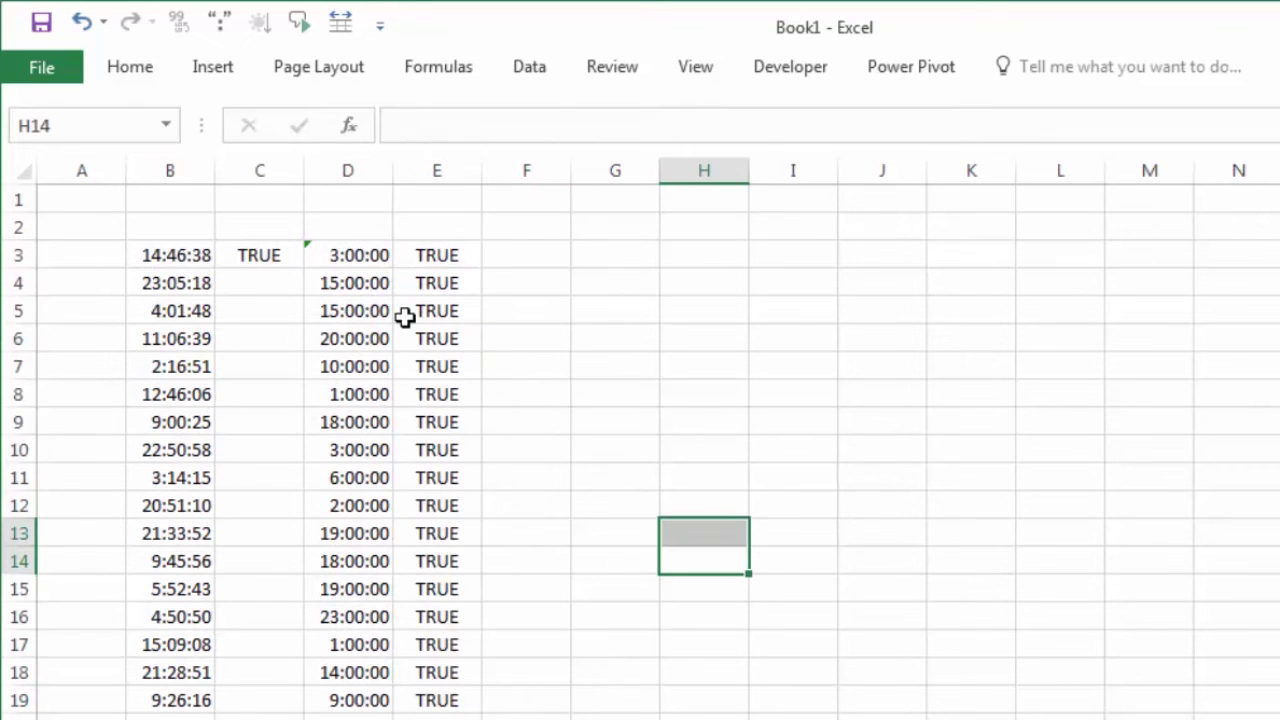
pyautogui.click(340, 248)
pyautogui.doubleClick(371, 249)
pyautogui.press('Return')
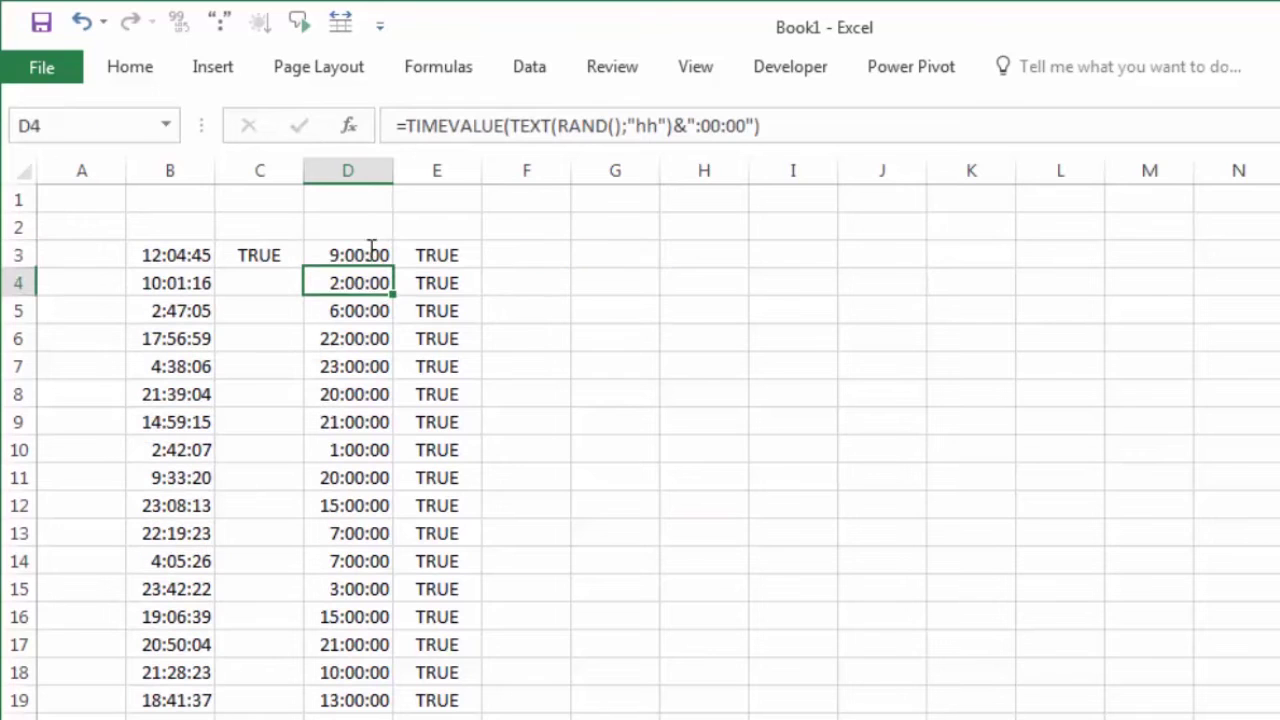
pyautogui.click(165, 258)
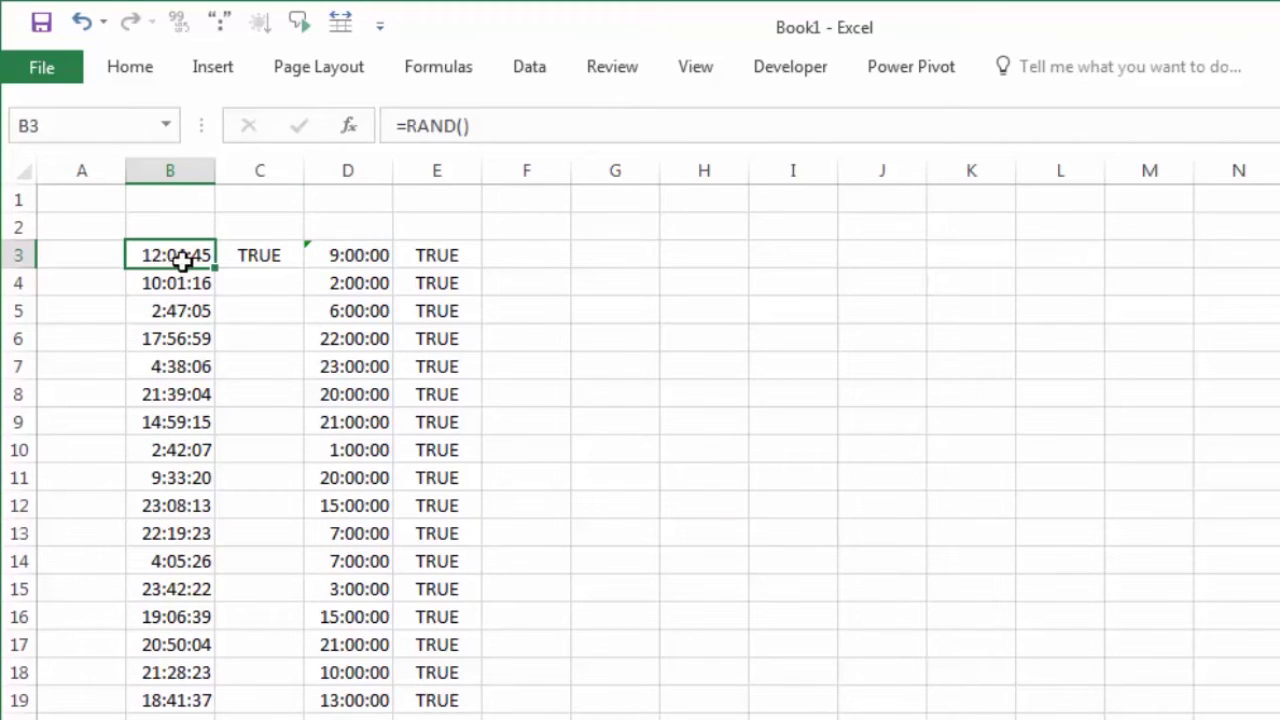
pyautogui.click(341, 255)
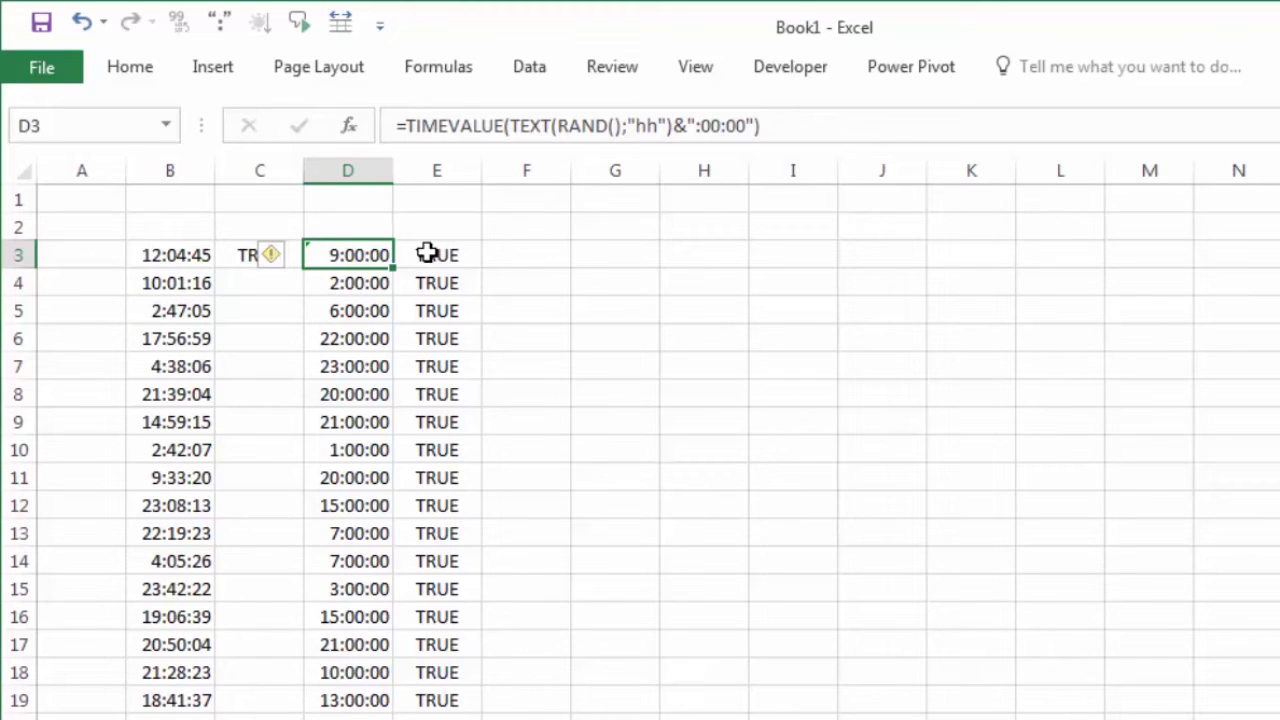
pyautogui.click(430, 253)
pyautogui.click(501, 253)
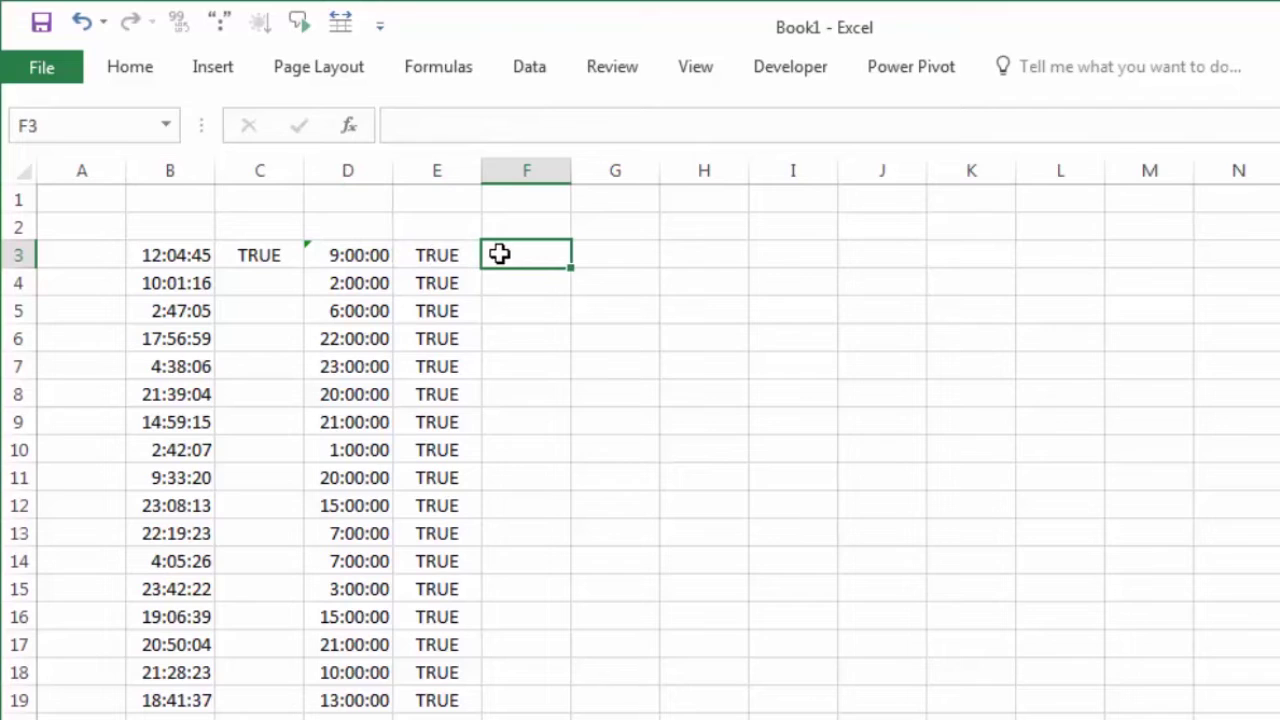
pyautogui.click(347, 256)
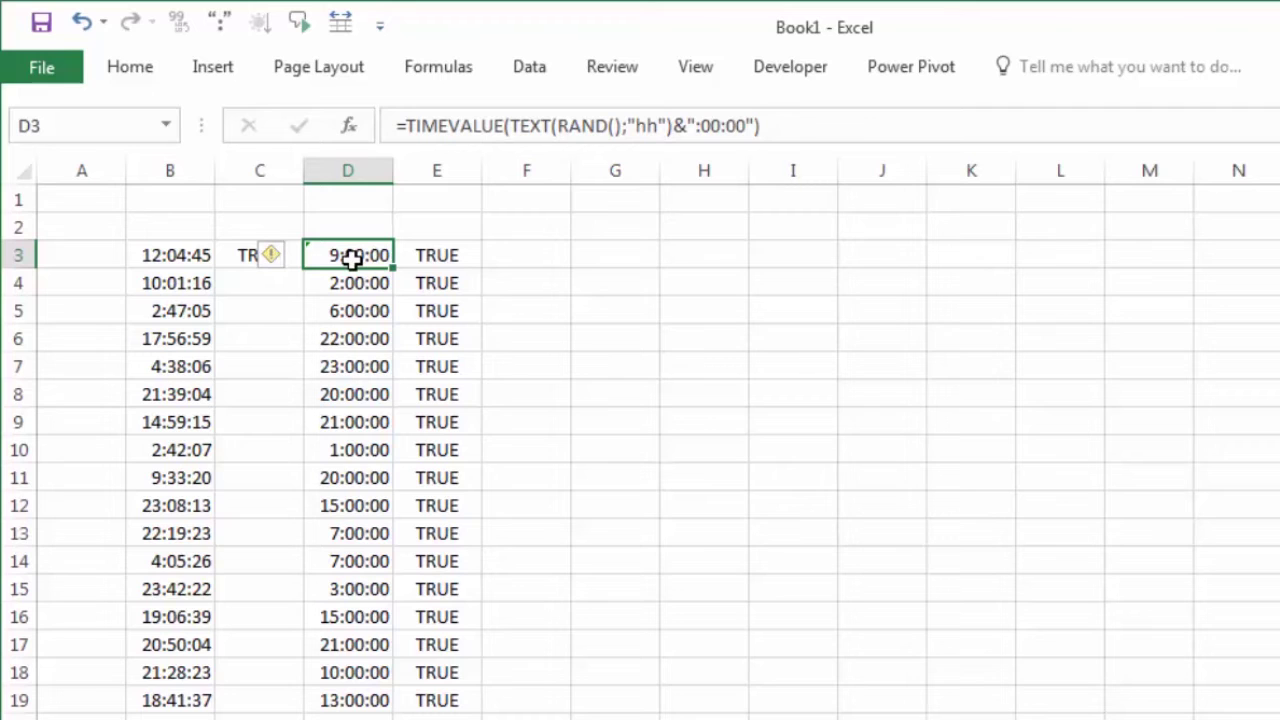
pyautogui.click(517, 249)
pyautogui.click(611, 254)
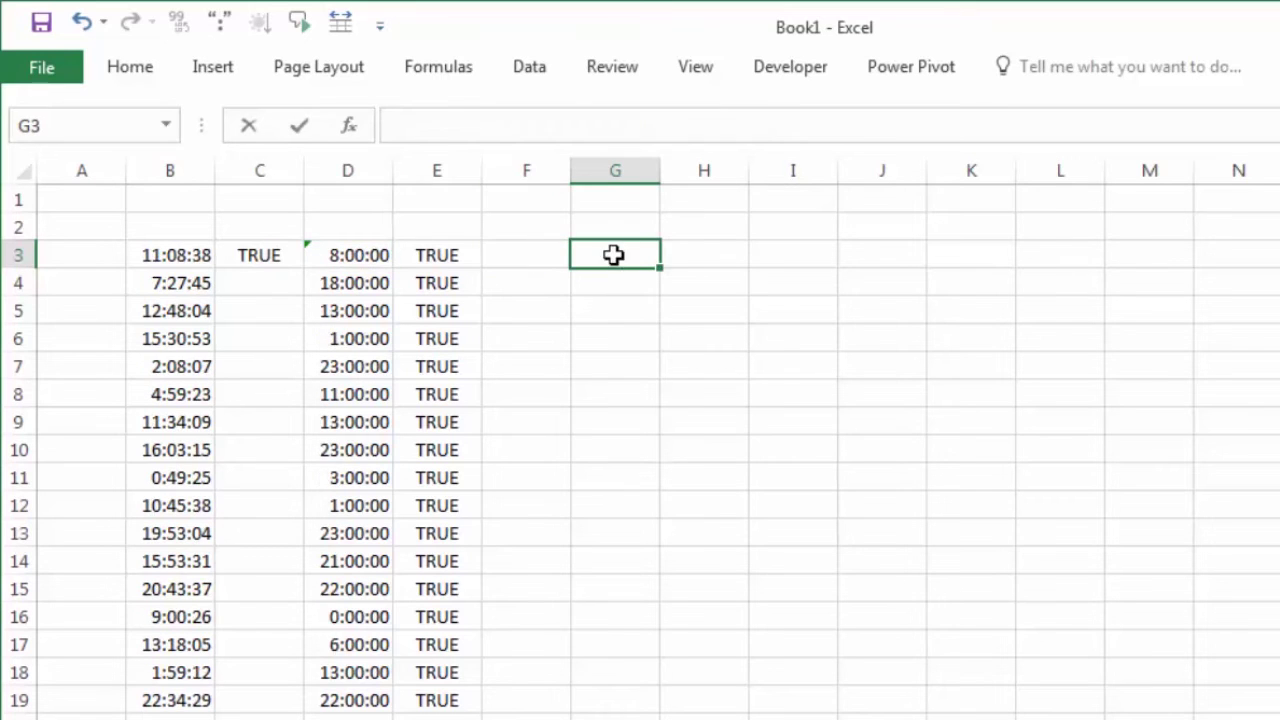
pyautogui.click(619, 312)
pyautogui.click(622, 257)
pyautogui.click(622, 310)
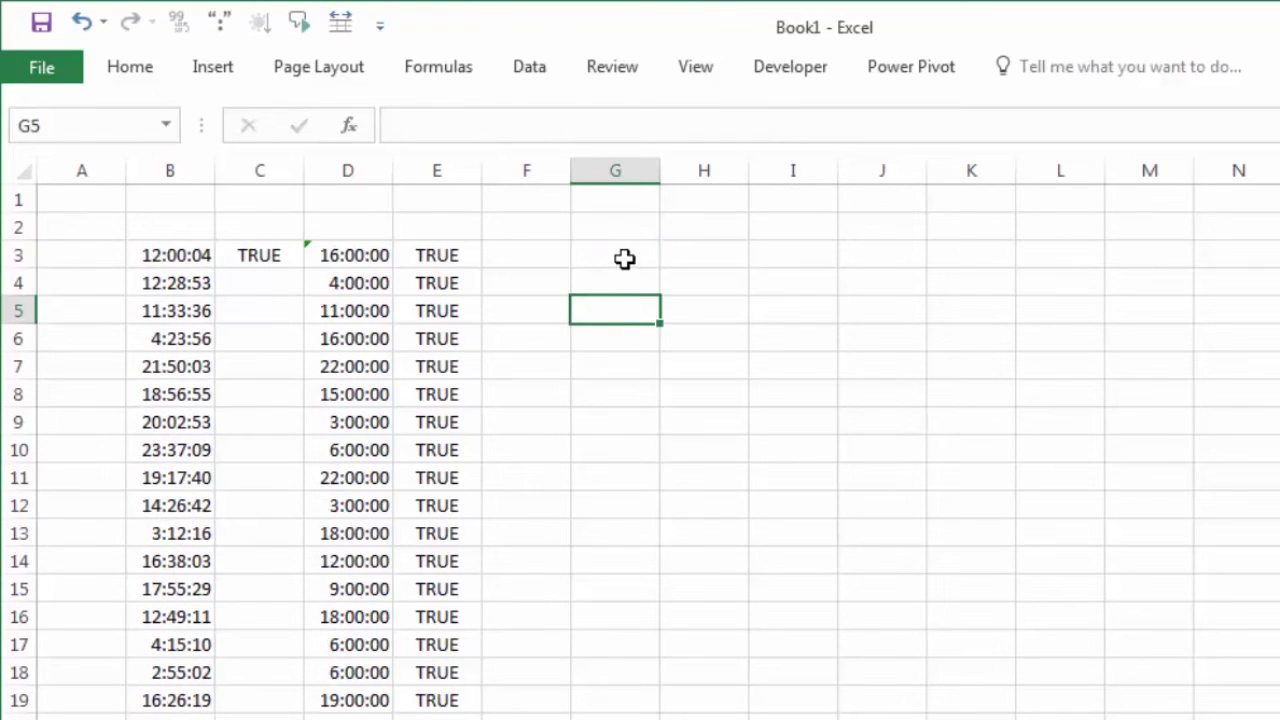
pyautogui.doubleClick(627, 259)
pyautogui.click(620, 283)
pyautogui.click(620, 254)
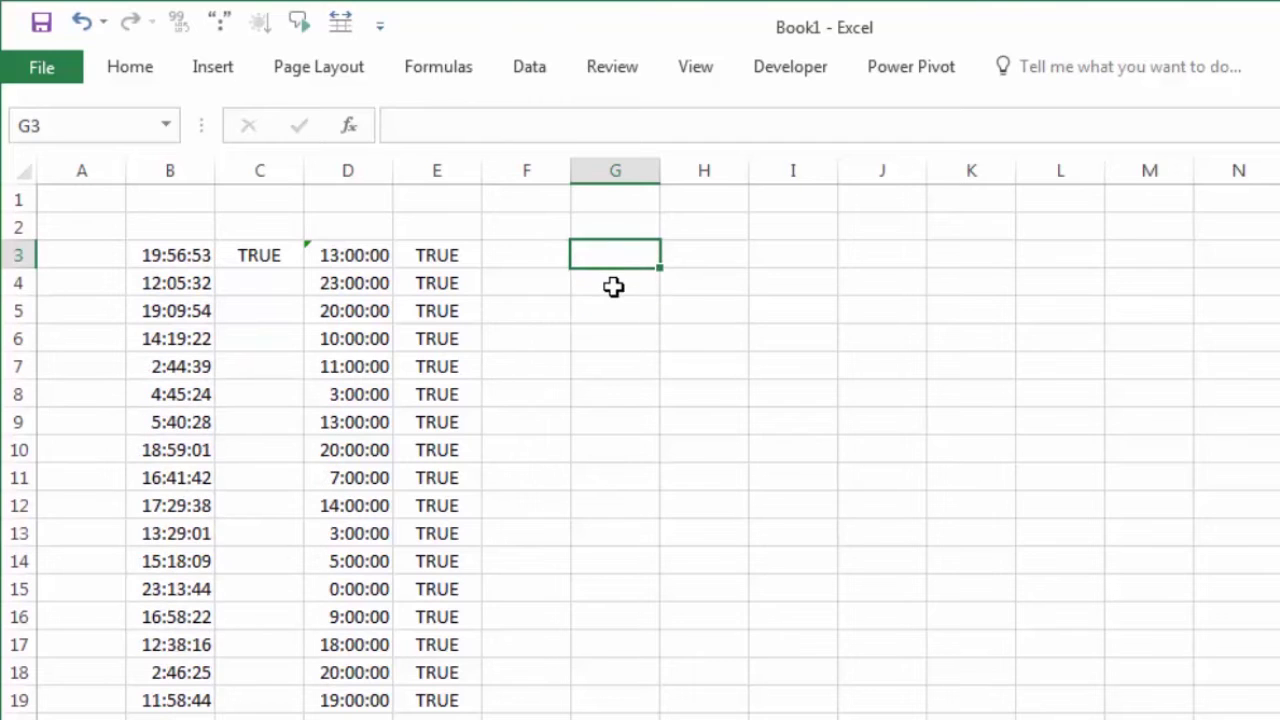
pyautogui.click(614, 289)
pyautogui.click(614, 260)
pyautogui.click(617, 300)
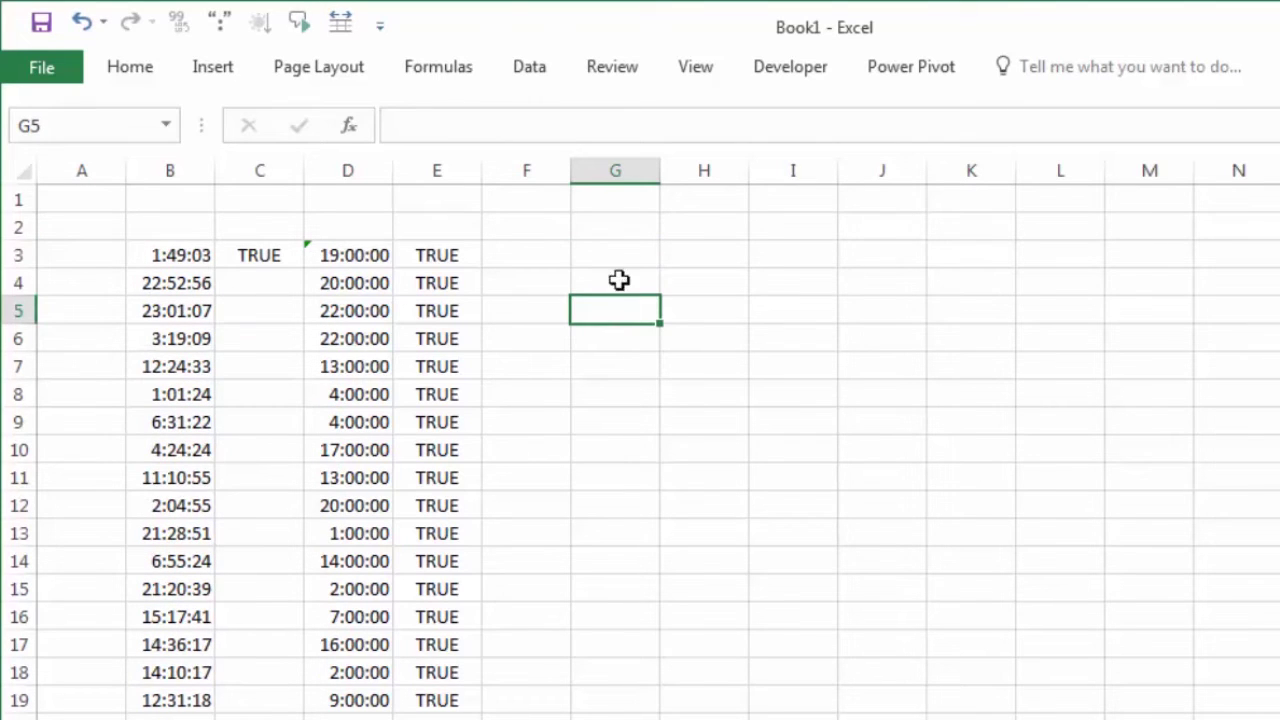
pyautogui.click(616, 254)
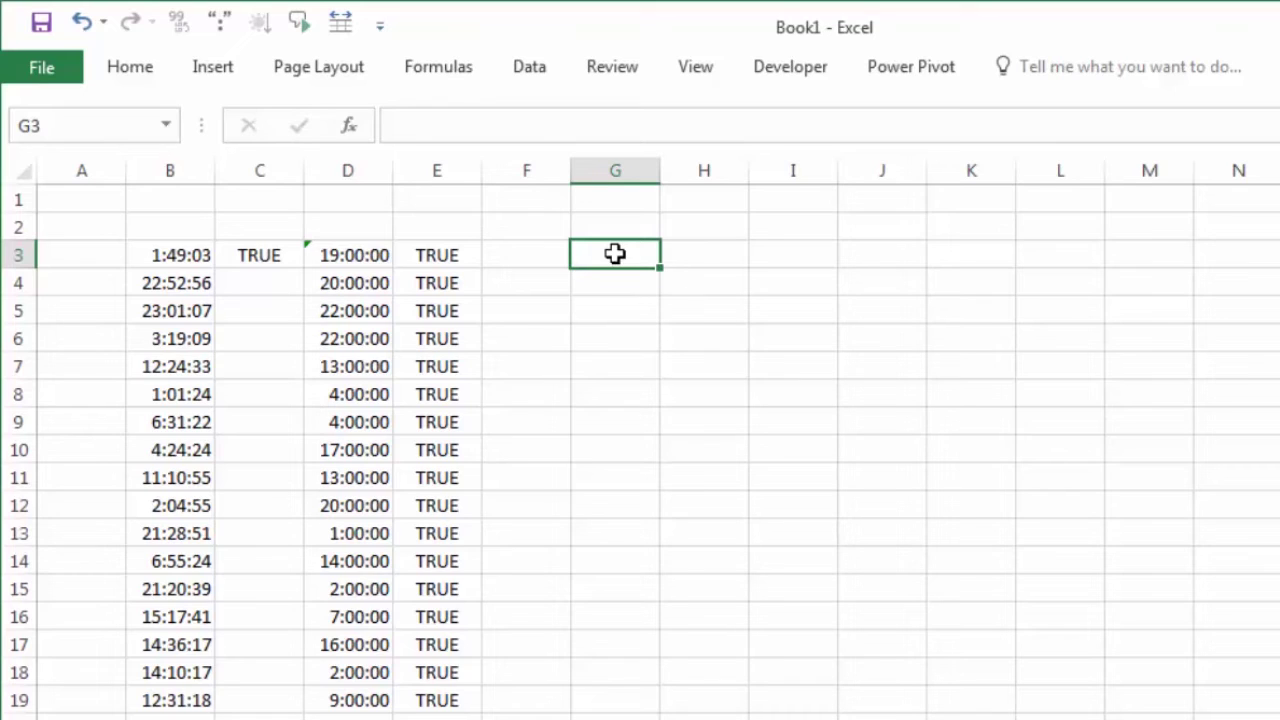
# Step: Enter =RANDBETWEEN(0;60) in G3
pyautogui.write('=')
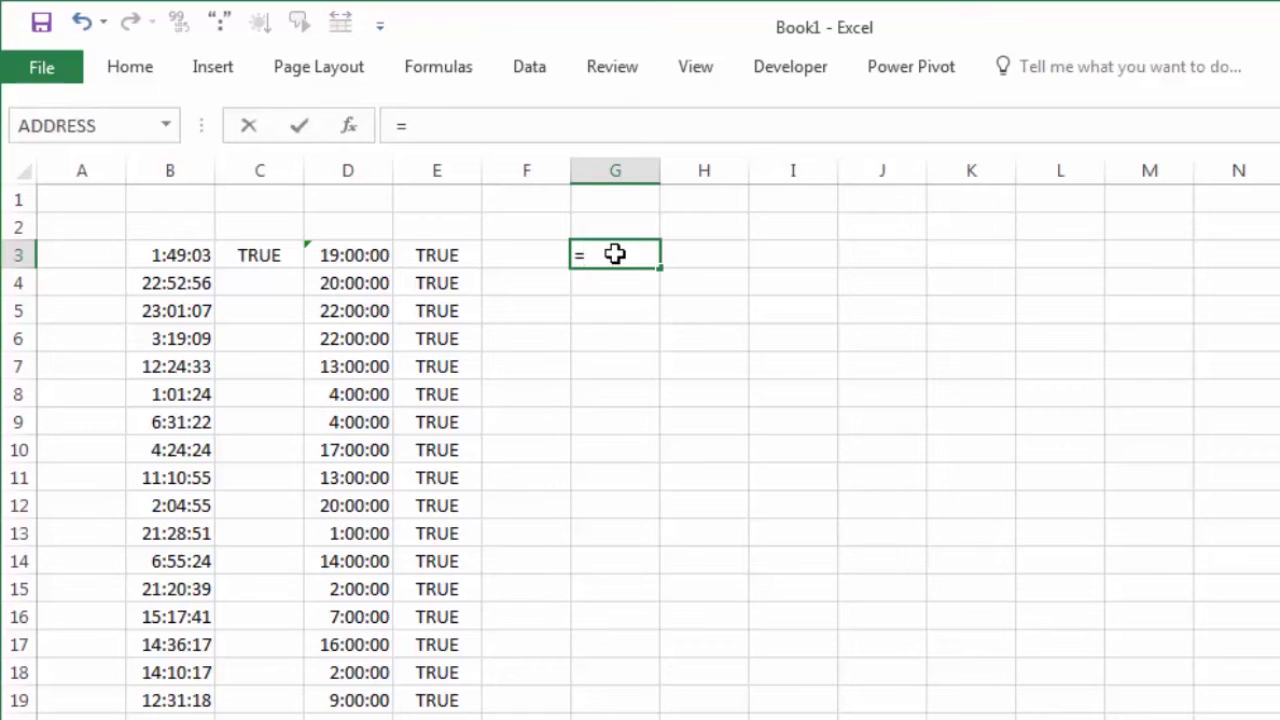
pyautogui.write('ran')
pyautogui.press('Down')
pyautogui.press('Tab')
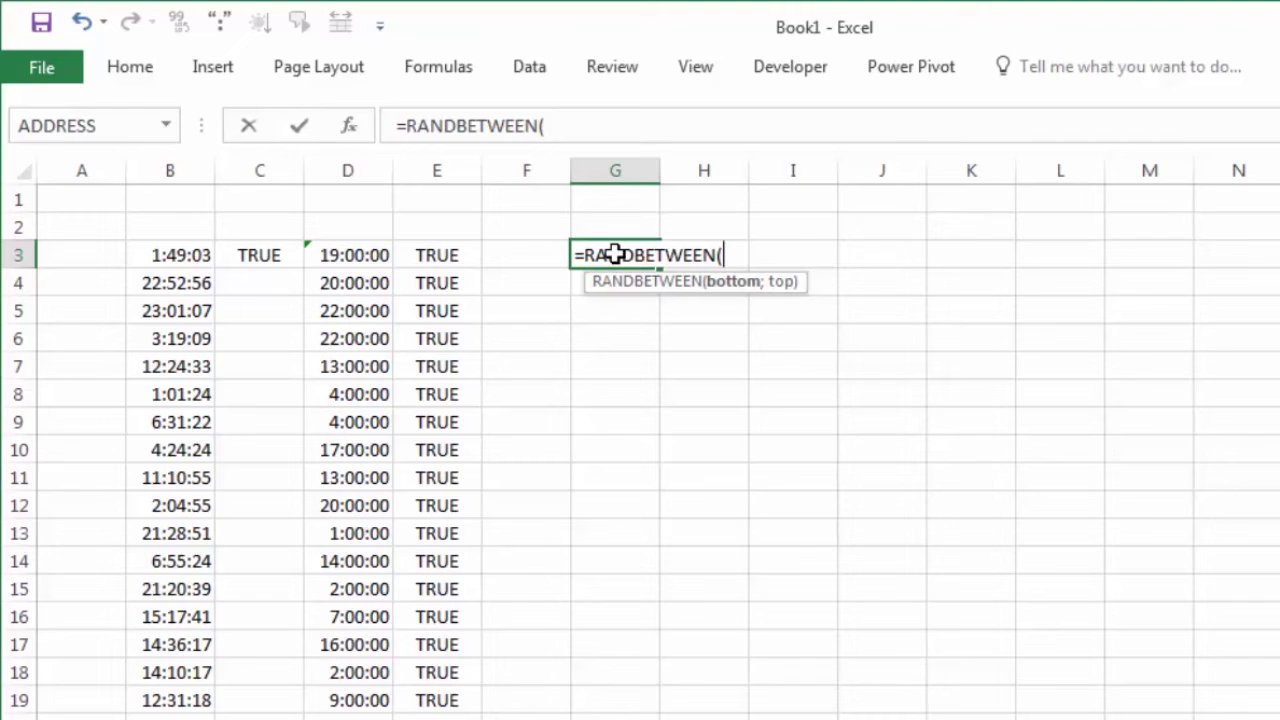
pyautogui.write('0;')
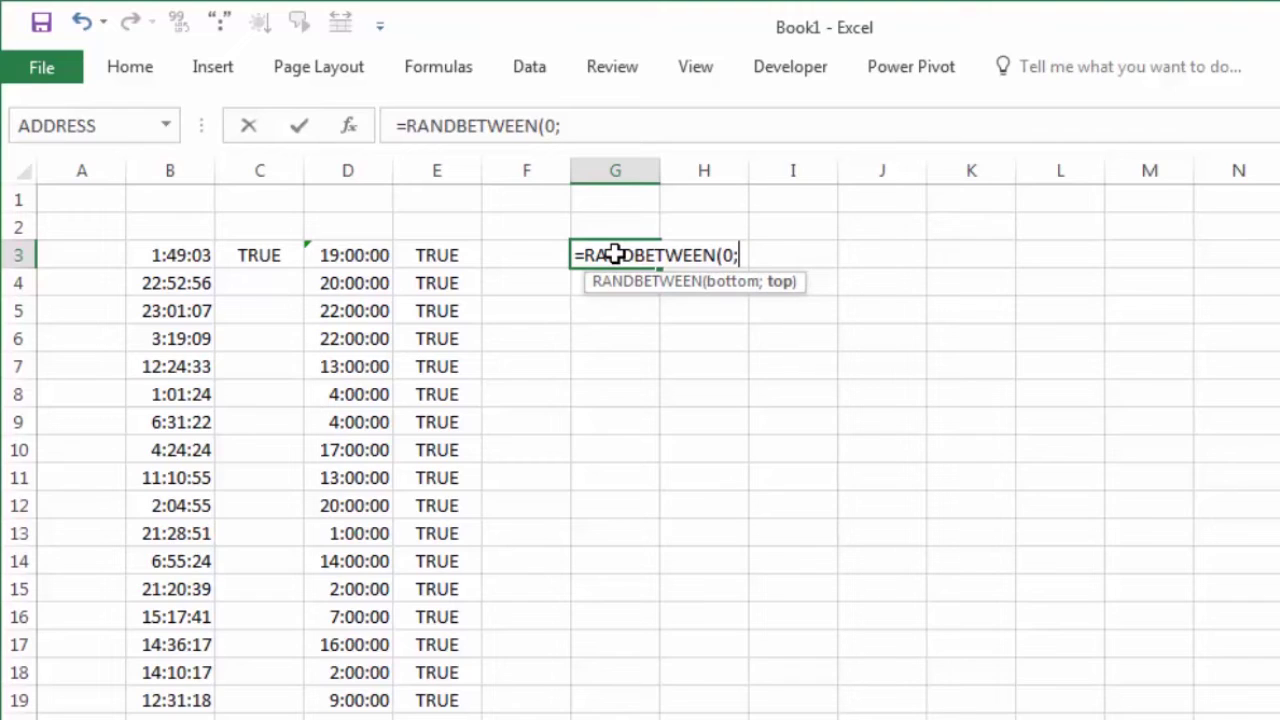
pyautogui.write('60')
pyautogui.write(')')
pyautogui.press('Return')
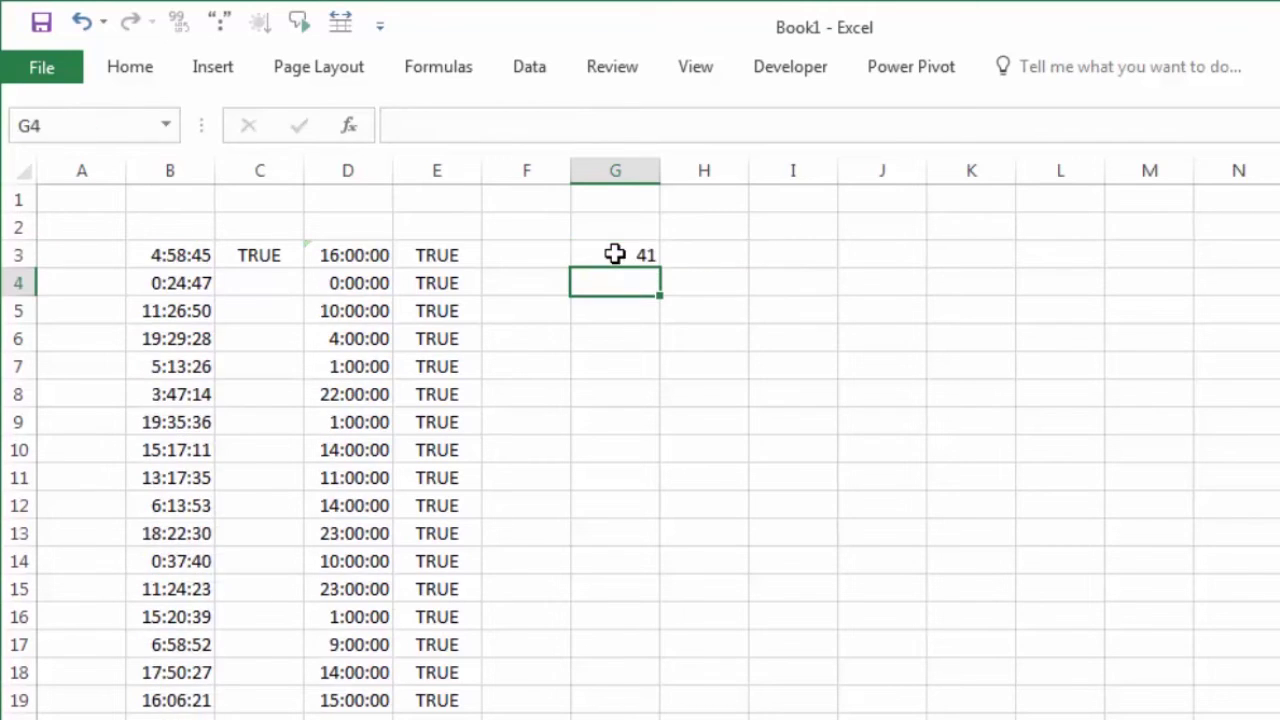
# Step: Edit G3 to ="07:"&RANDBETWEEN(0;60)&":00" for a random time after 7:00
pyautogui.click(624, 251)
pyautogui.doubleClick(624, 251)
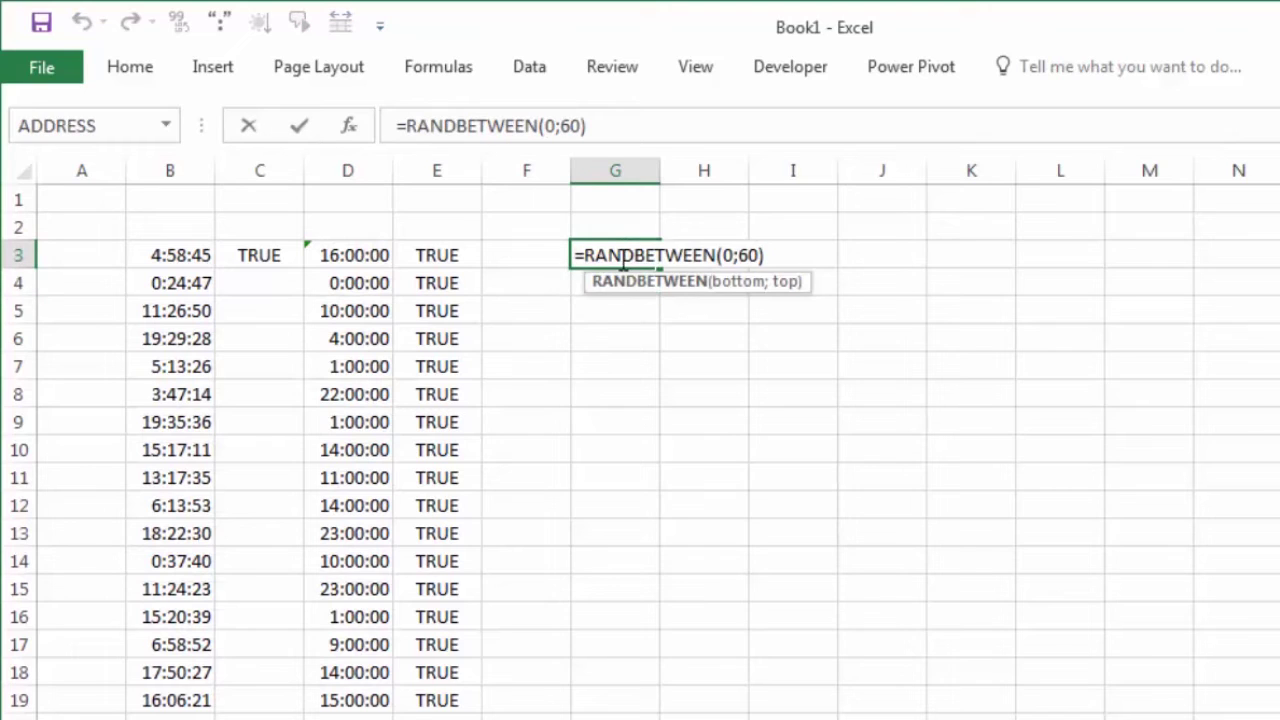
pyautogui.click(587, 257)
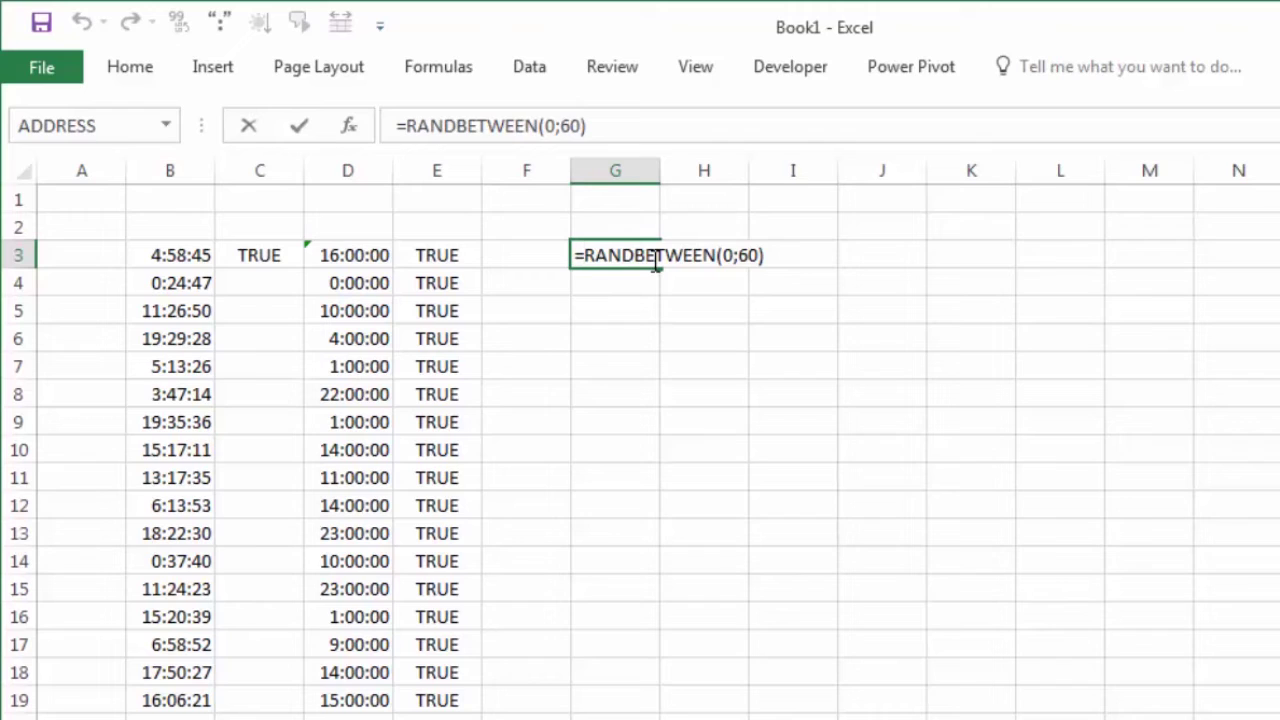
pyautogui.write('"')
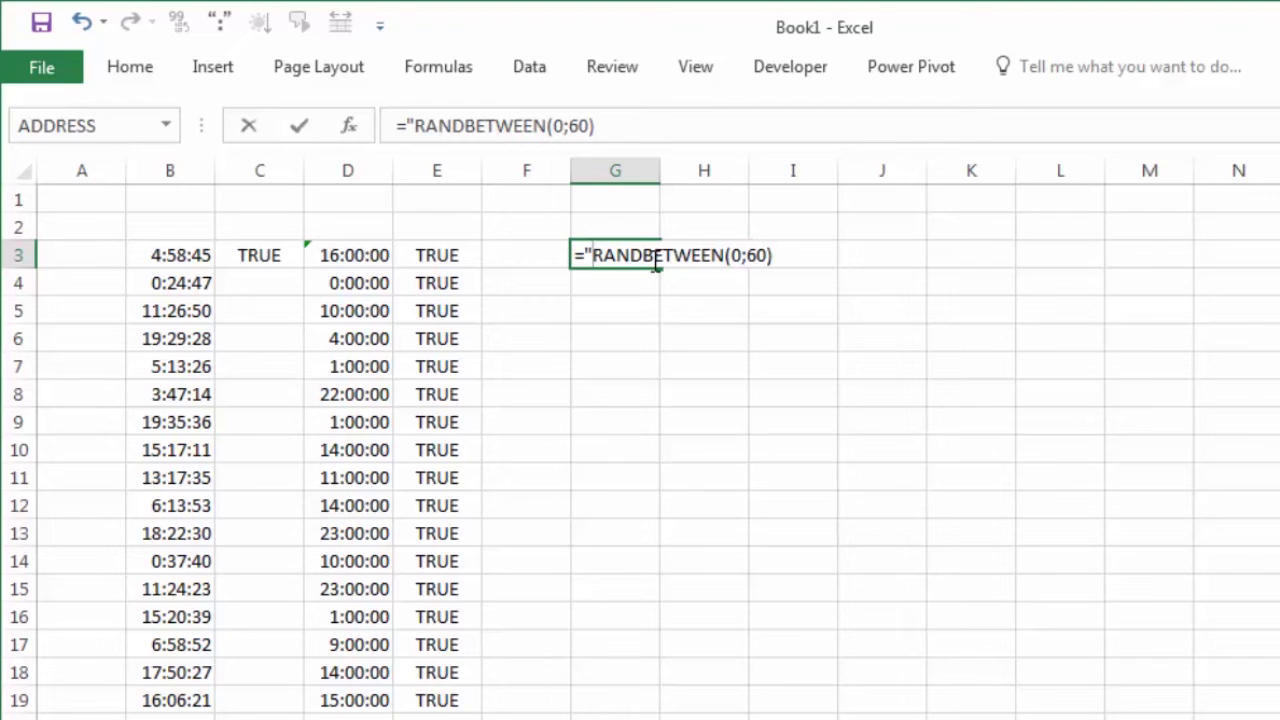
pyautogui.write('07')
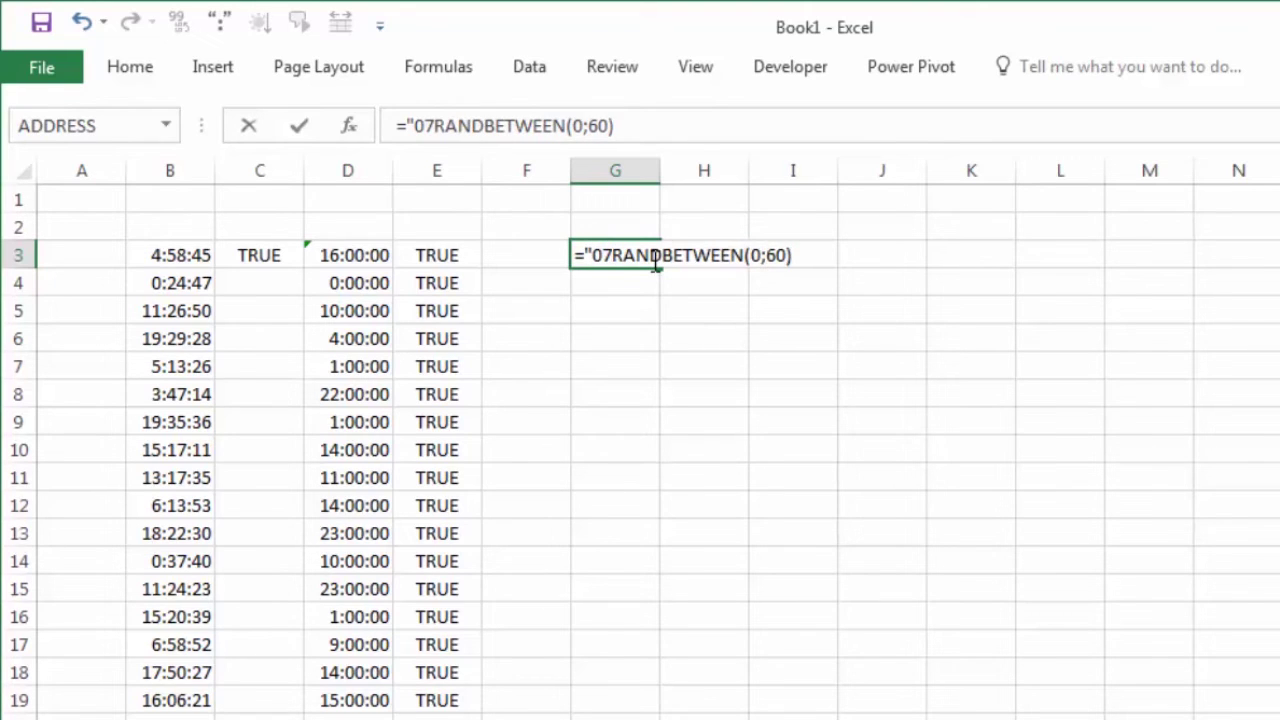
pyautogui.write(':')
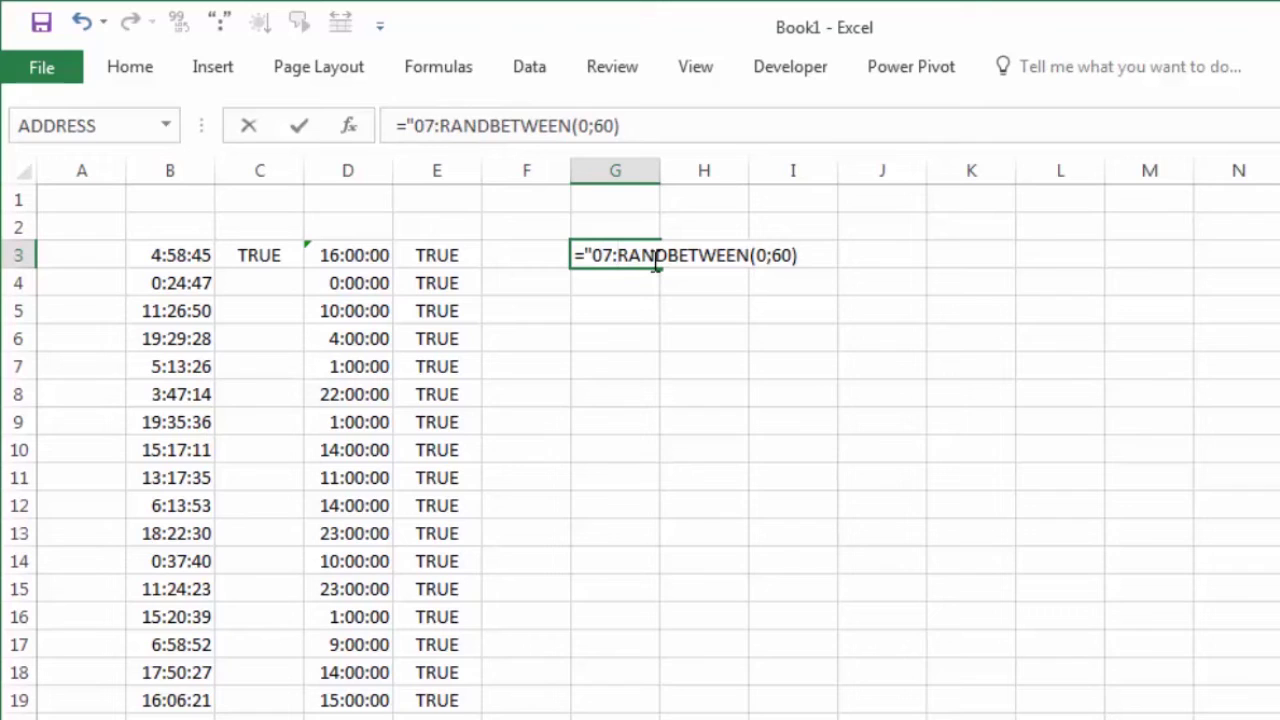
pyautogui.write('"')
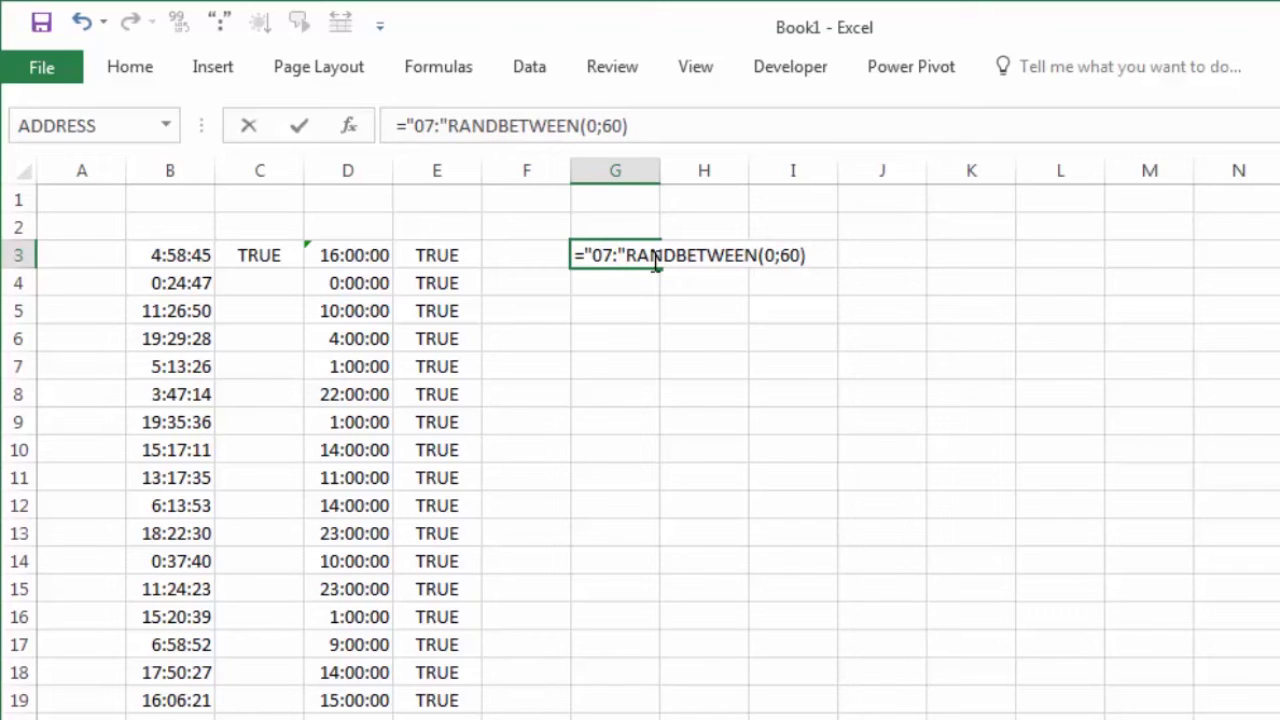
pyautogui.write('&')
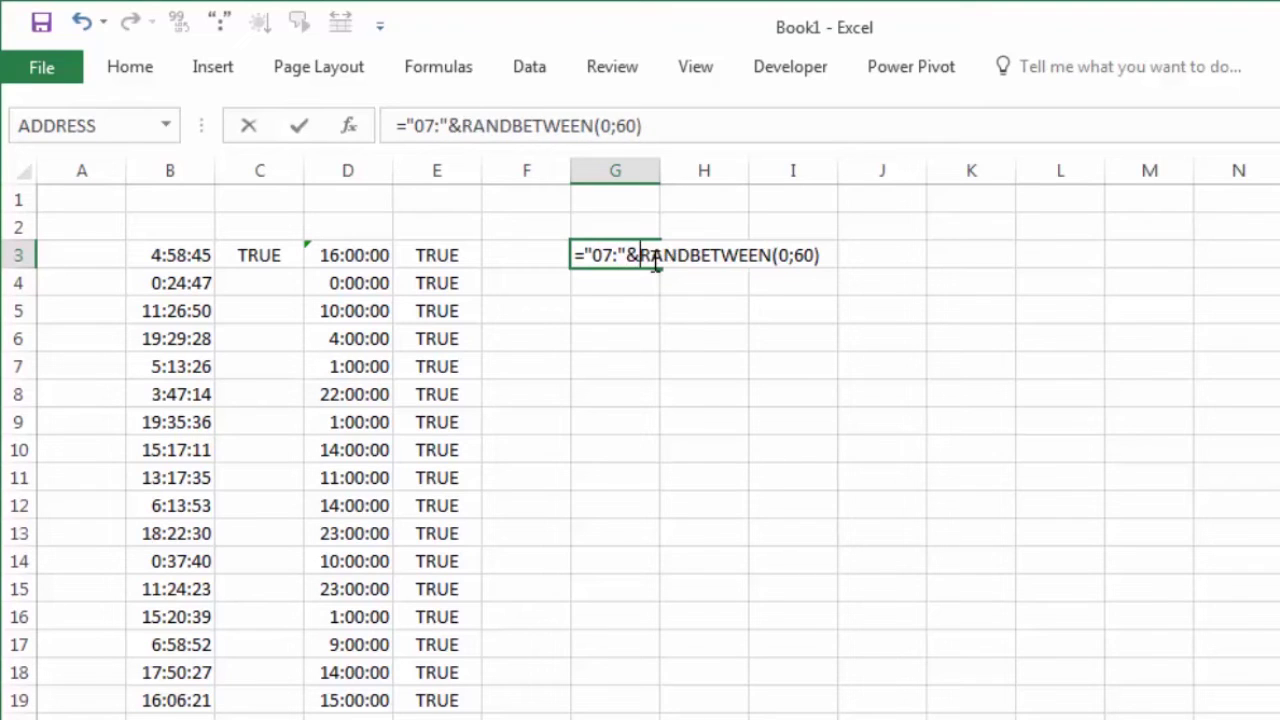
pyautogui.press('End')
pyautogui.press('Left')
pyautogui.write('&"')
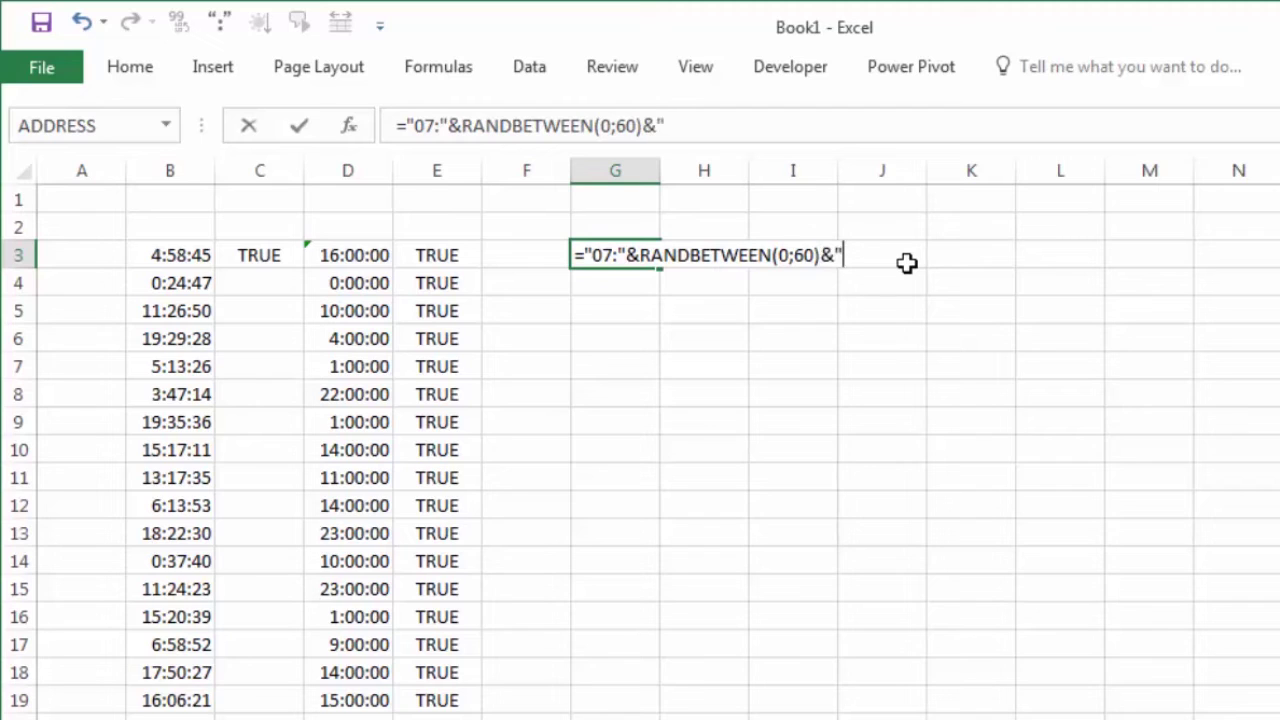
pyautogui.write(':00"')
pyautogui.press('Return')
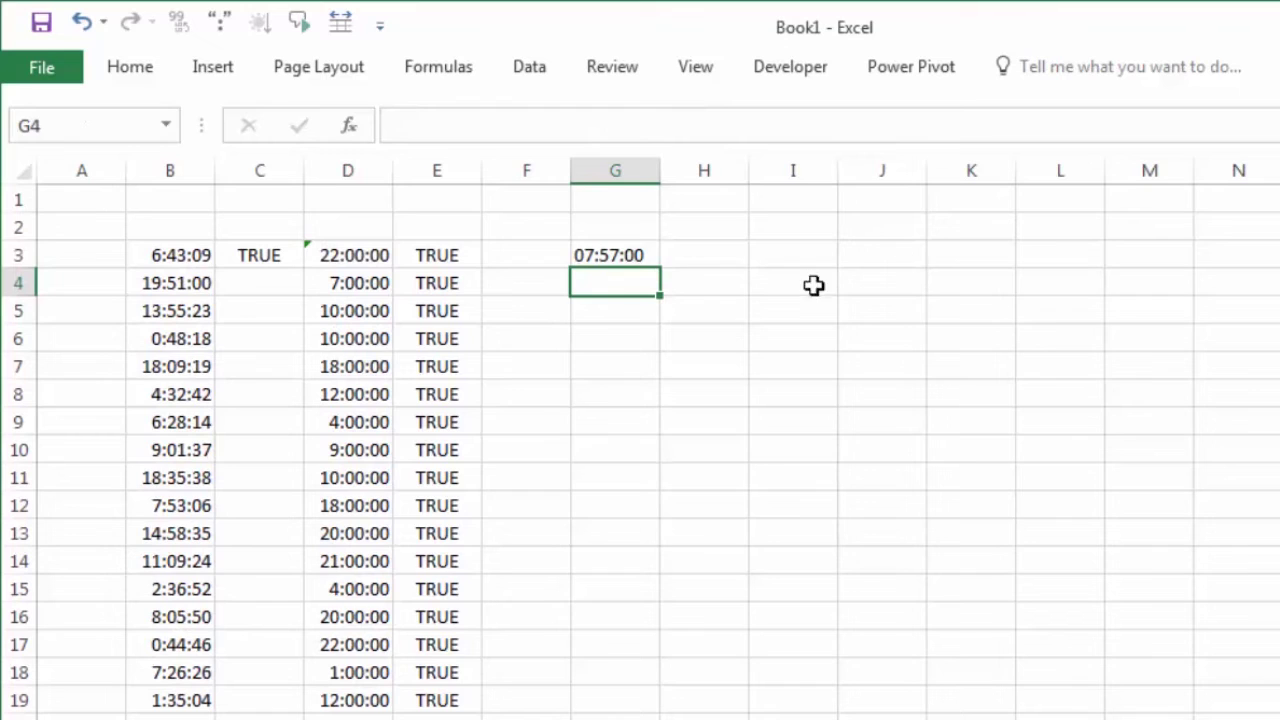
pyautogui.click(631, 254)
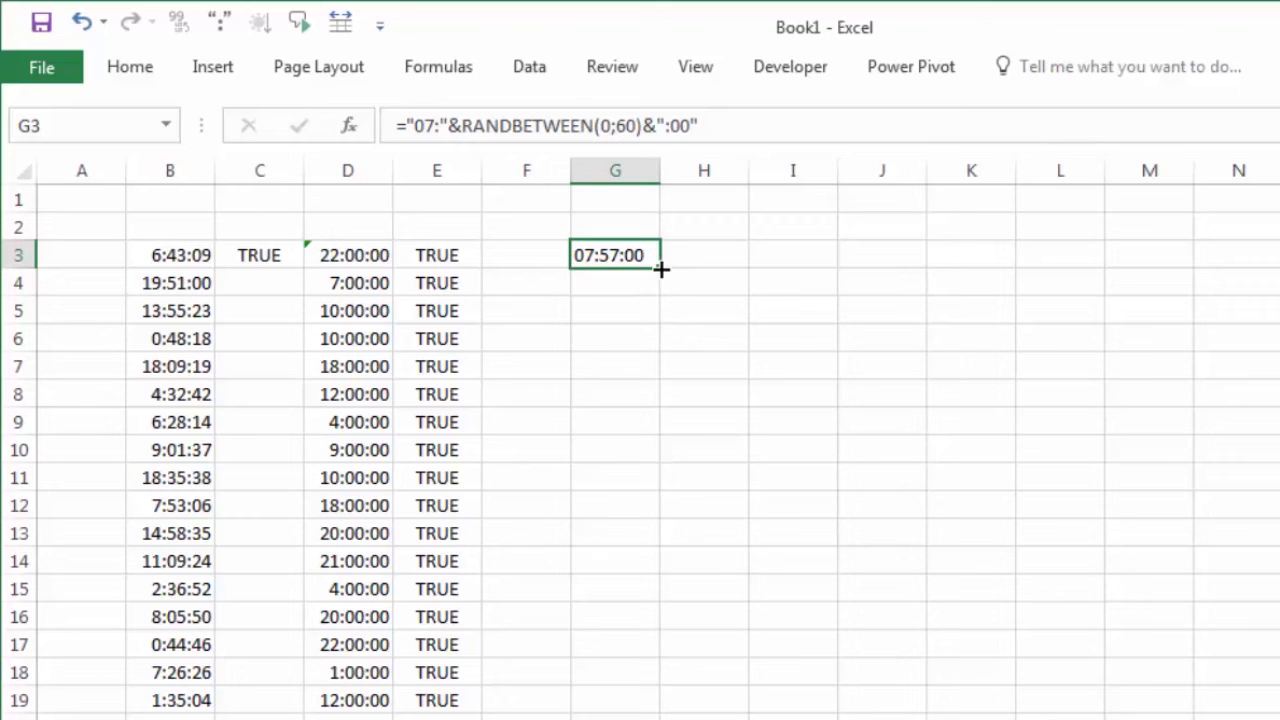
# Step: Copy the existing time formula down column G, then reselect G3
pyautogui.moveTo(661, 269); pyautogui.dragTo(630, 716)
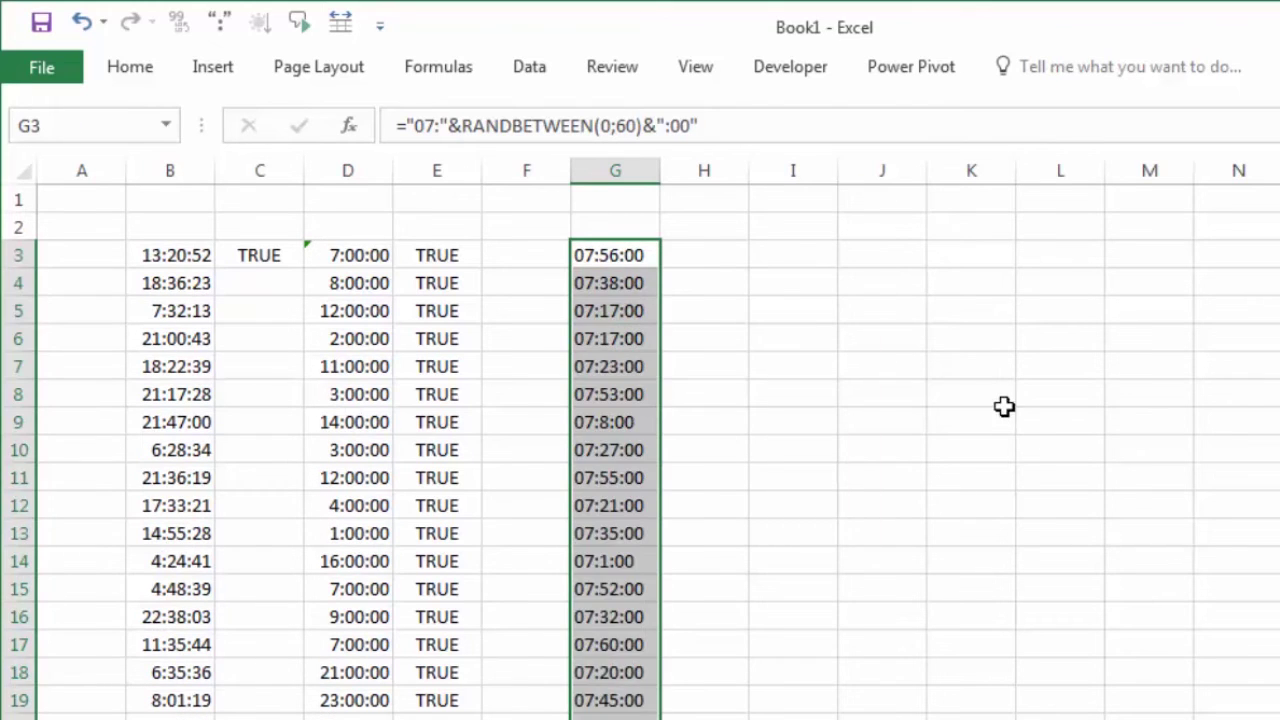
pyautogui.click(992, 388)
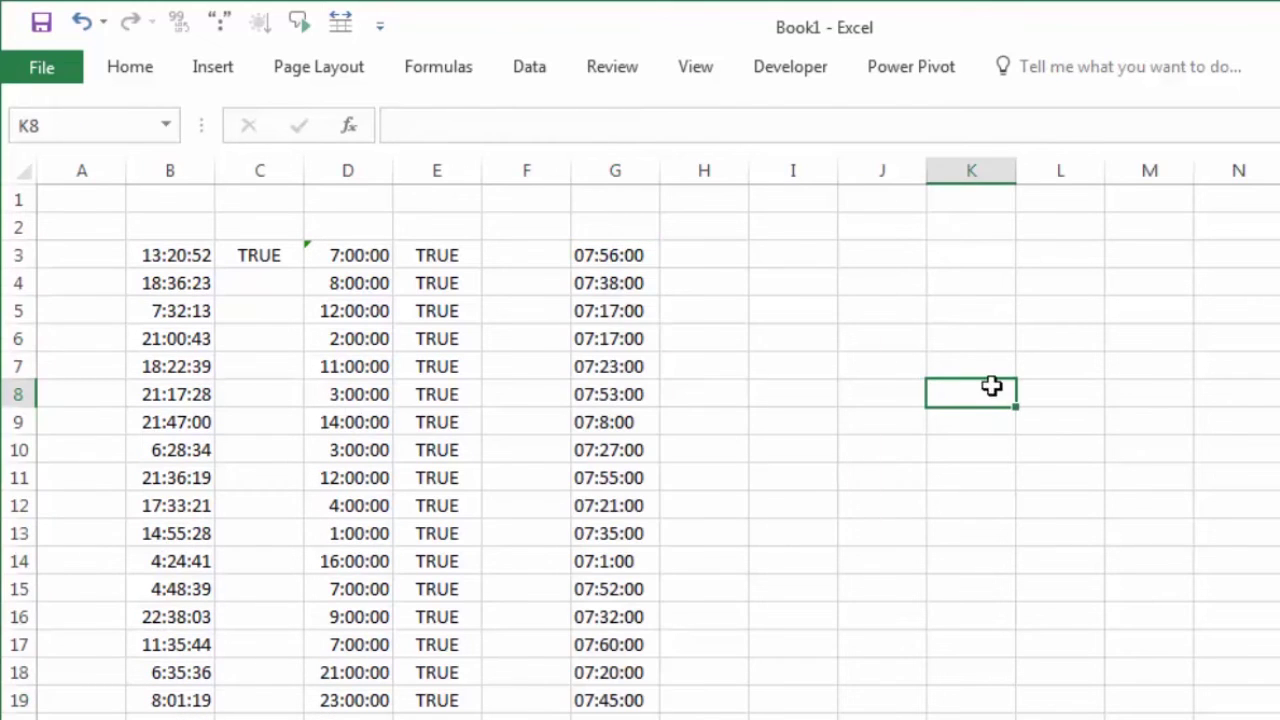
pyautogui.click(604, 250)
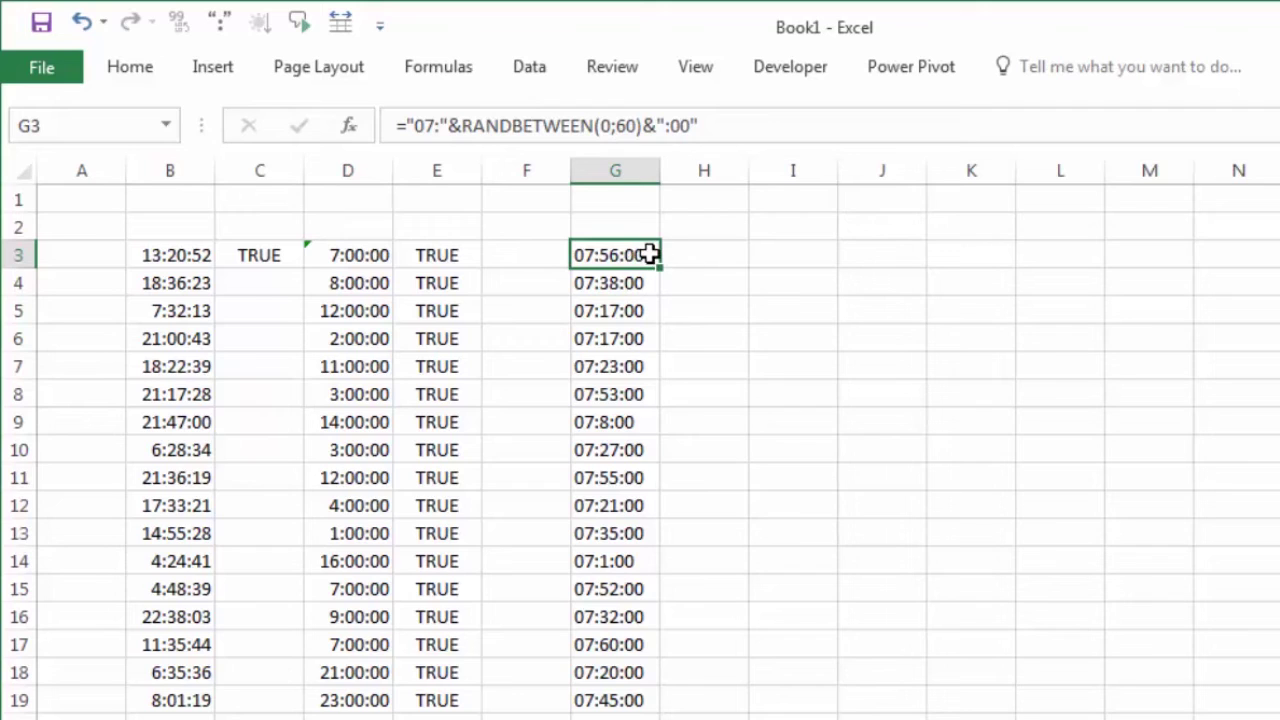
# Step: Change G3 to =TIMEVALUE("07:"&RANDBETWEEN(0;60)&":00"), accepting Excel's suggested correction
pyautogui.doubleClick(650, 255)
pyautogui.click(584, 255)
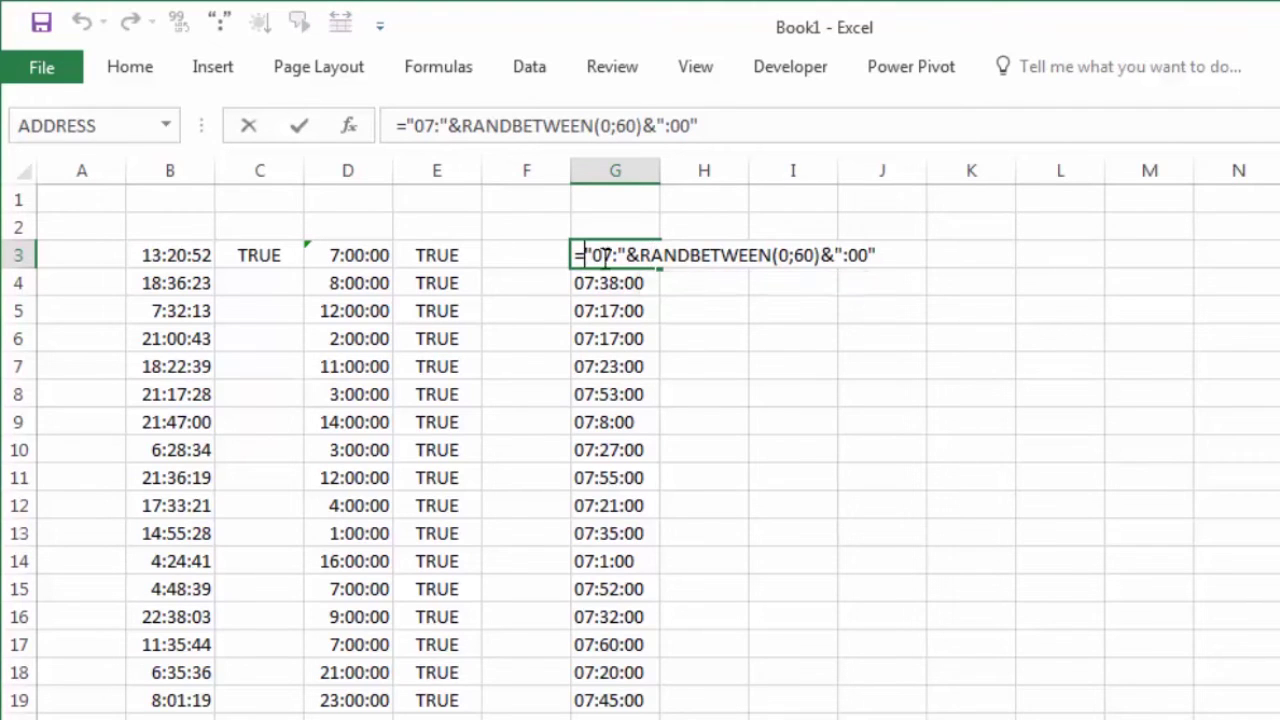
pyautogui.write('ti')
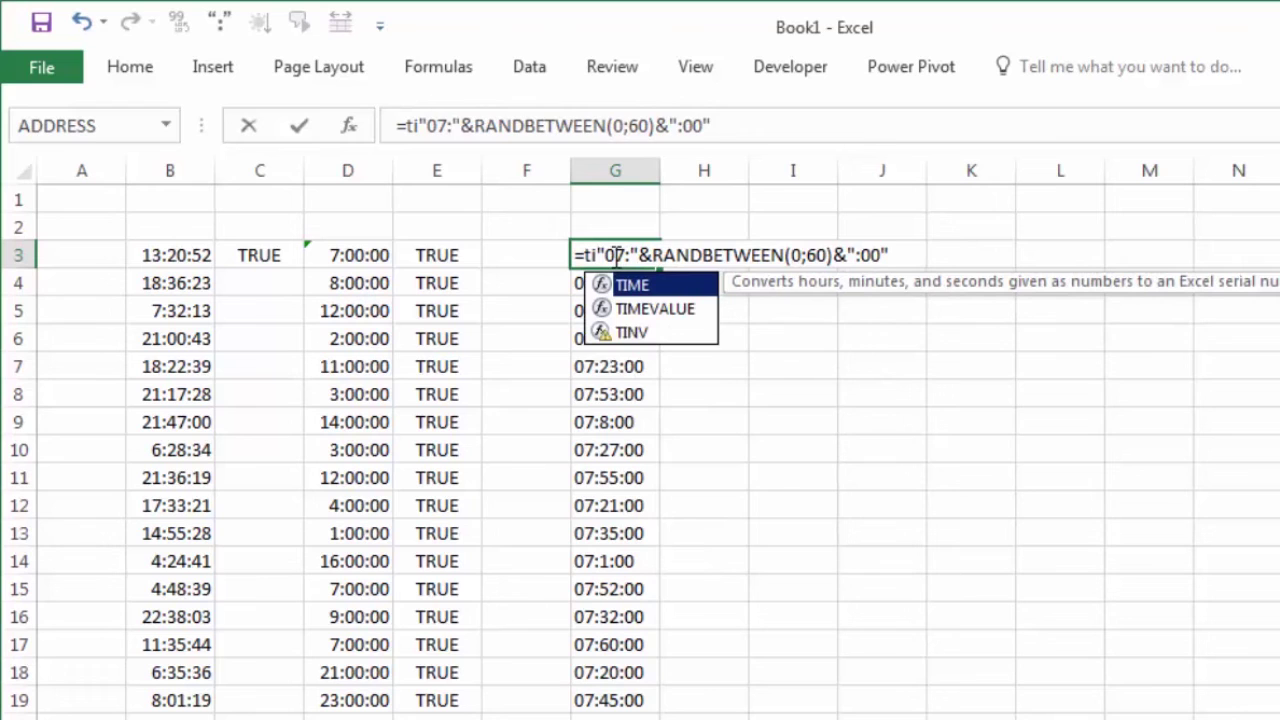
pyautogui.write('m')
pyautogui.press('Down')
pyautogui.press('Tab')
pyautogui.press('Return')
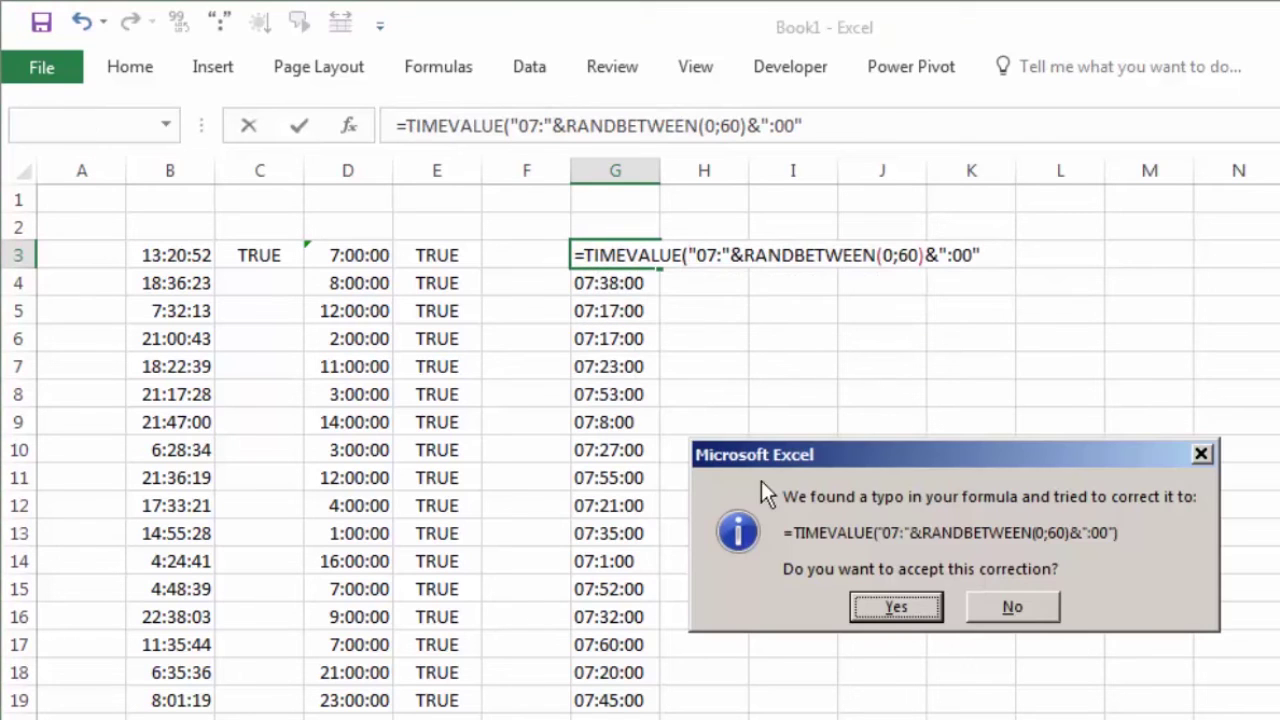
pyautogui.click(871, 603)
pyautogui.click(645, 256)
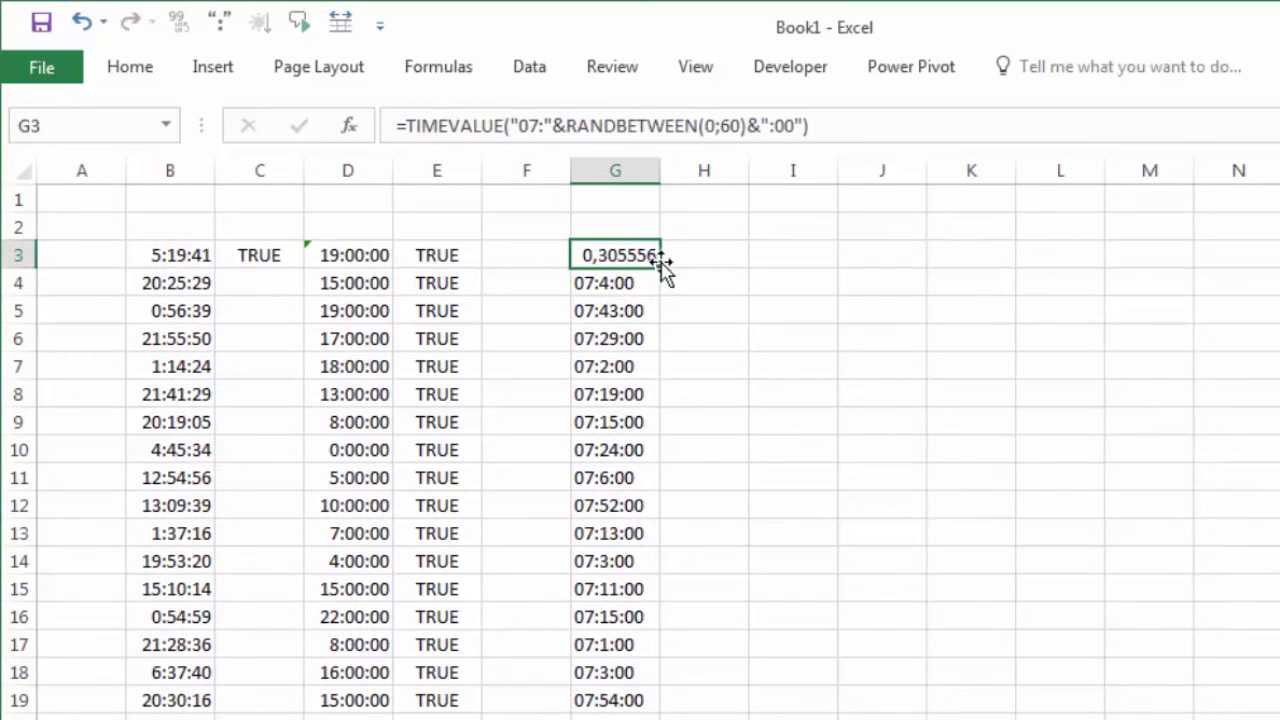
# Step: Fill the G3 formula down to G19 and format column G as Time
pyautogui.moveTo(662, 266); pyautogui.dragTo(660, 712)
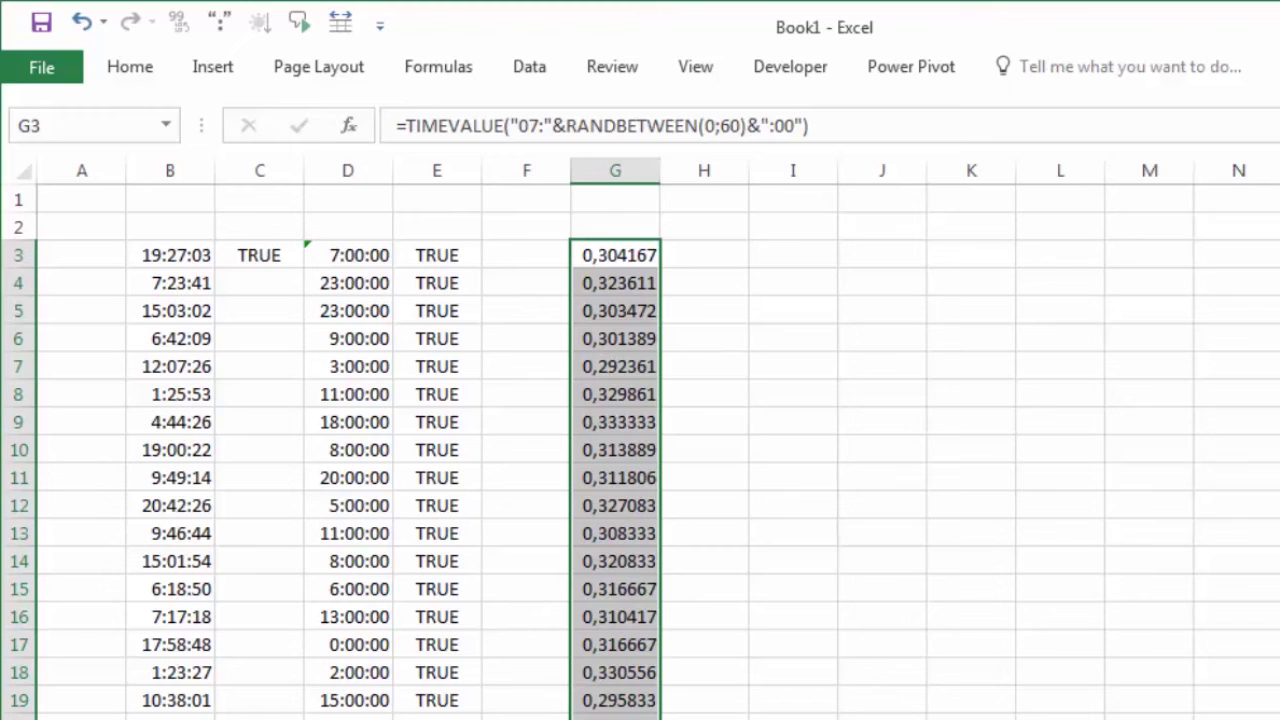
pyautogui.click(138, 70)
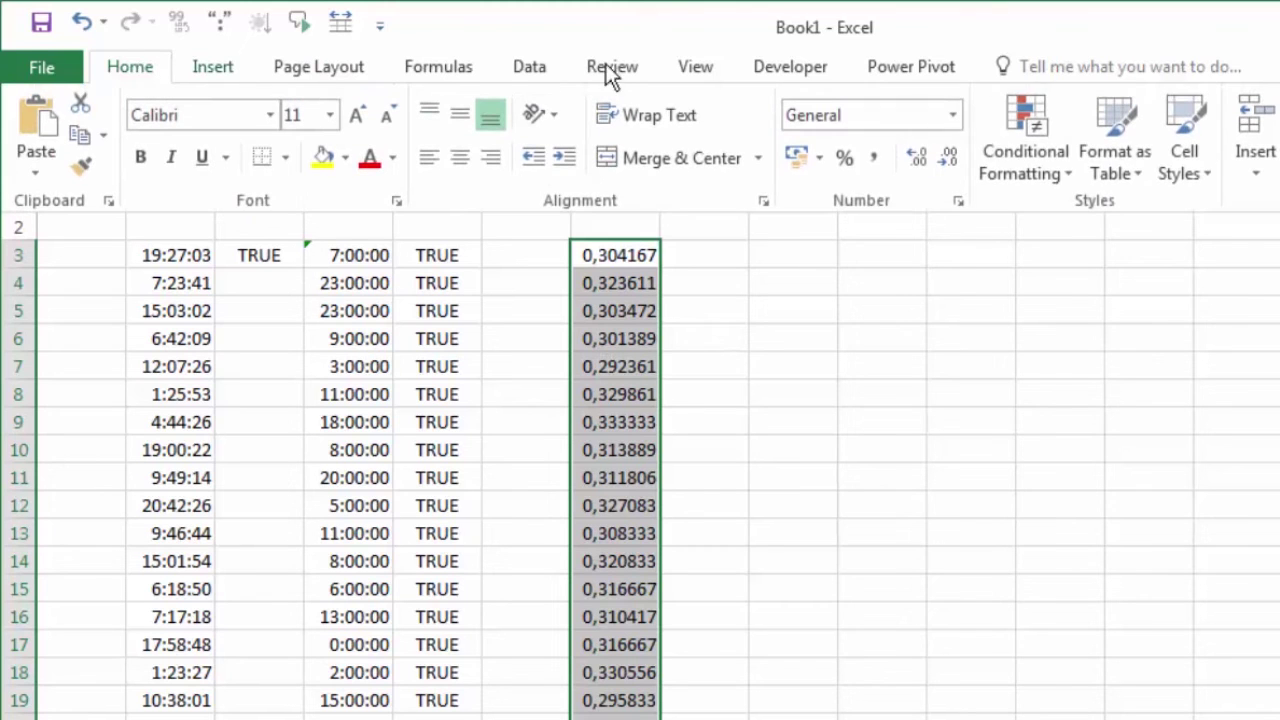
pyautogui.click(952, 115)
pyautogui.click(900, 519)
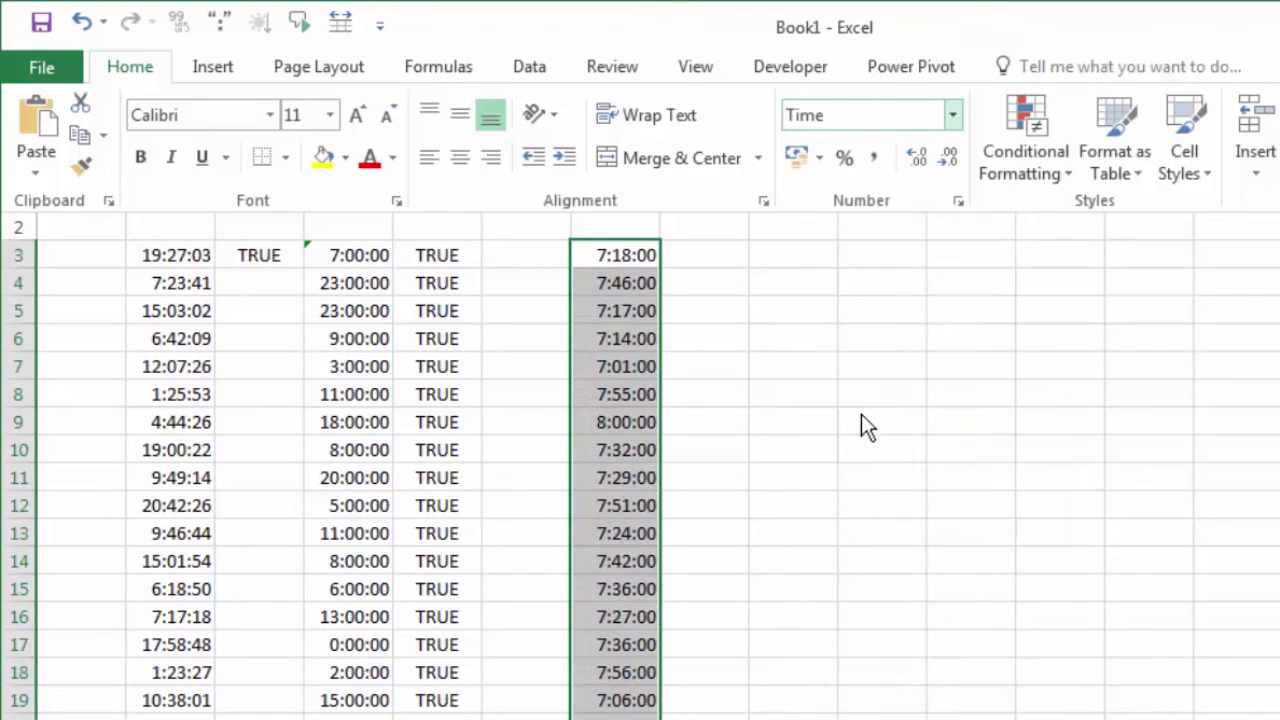
pyautogui.click(861, 383)
pyautogui.click(832, 347)
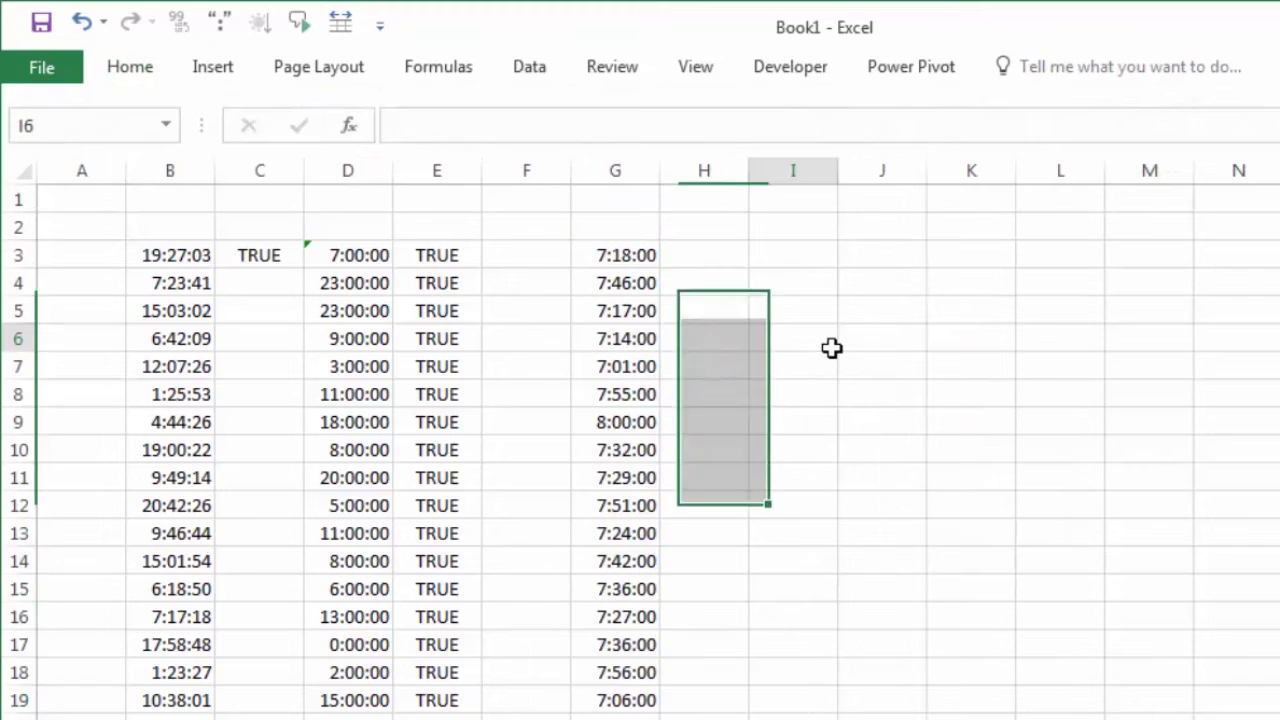
# Step: Press F9 five times to regenerate the random values in columns B, D and G
pyautogui.click(625, 426)
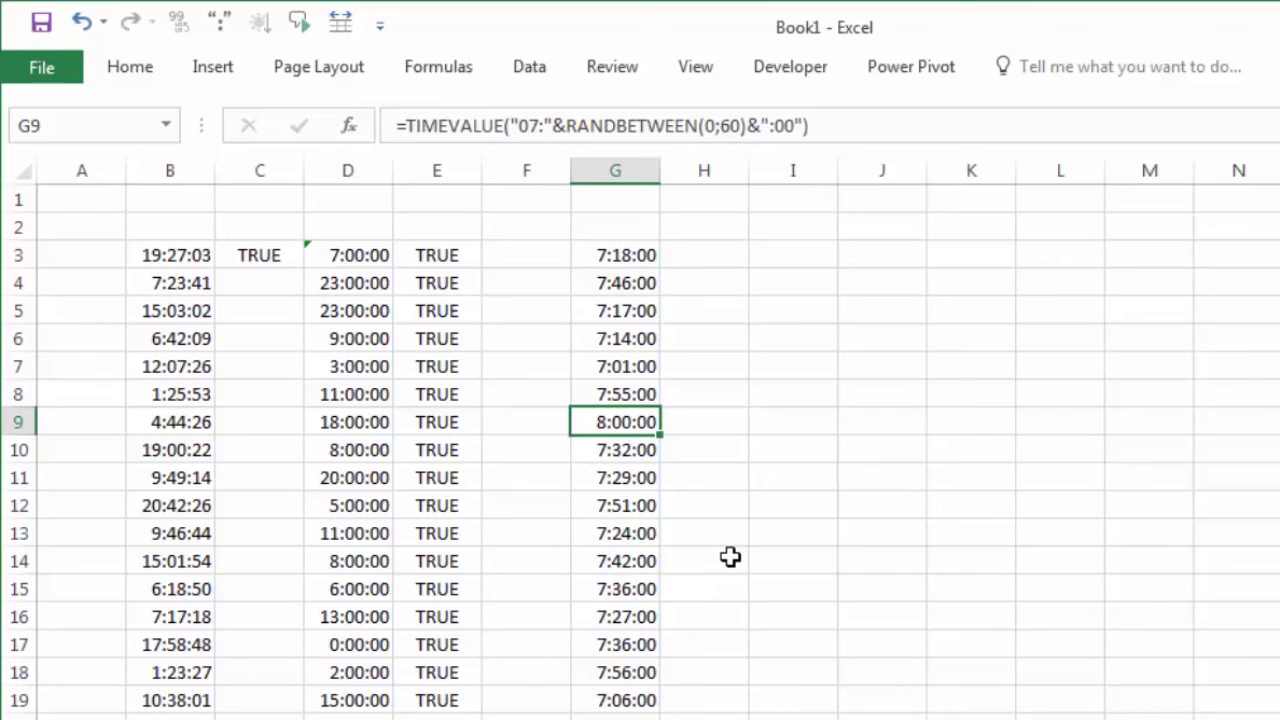
pyautogui.press('F9')
pyautogui.press('F9')
pyautogui.press('F9')
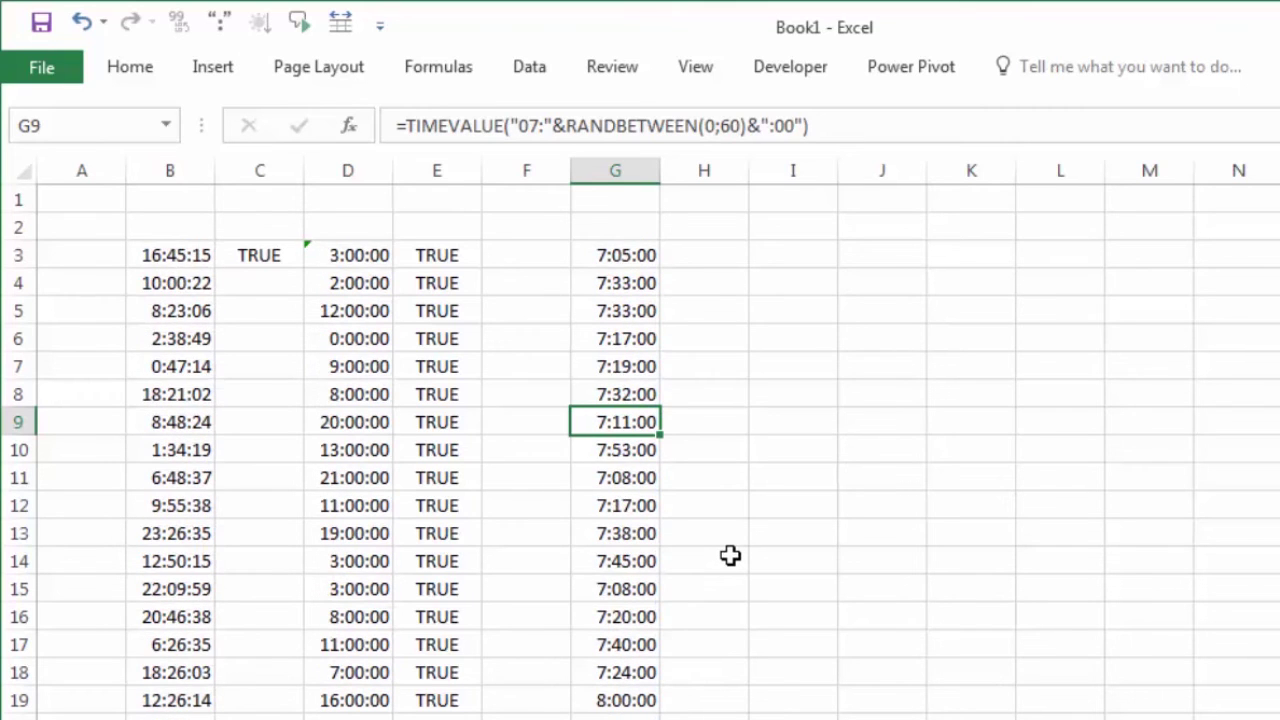
pyautogui.press('F9')
pyautogui.press('F9')
pyautogui.press('F9')
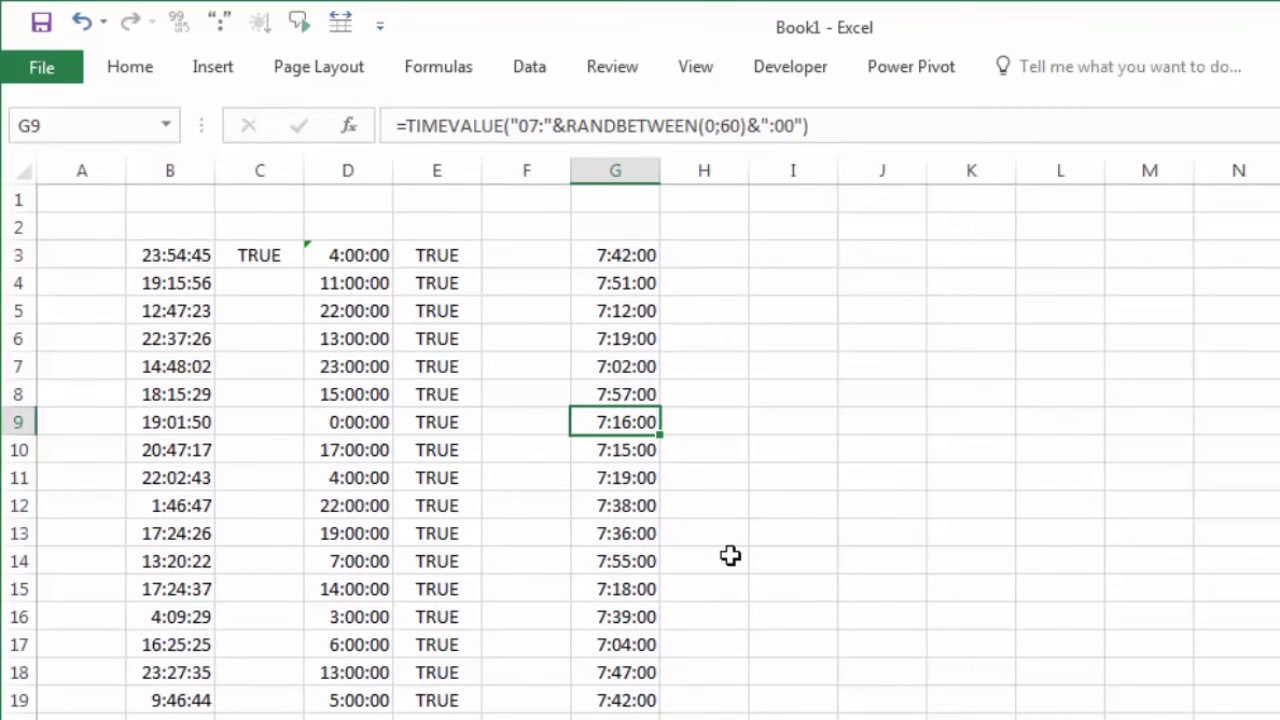
pyautogui.press('F9')
pyautogui.press('F9')
pyautogui.press('F9')
pyautogui.press('F9')
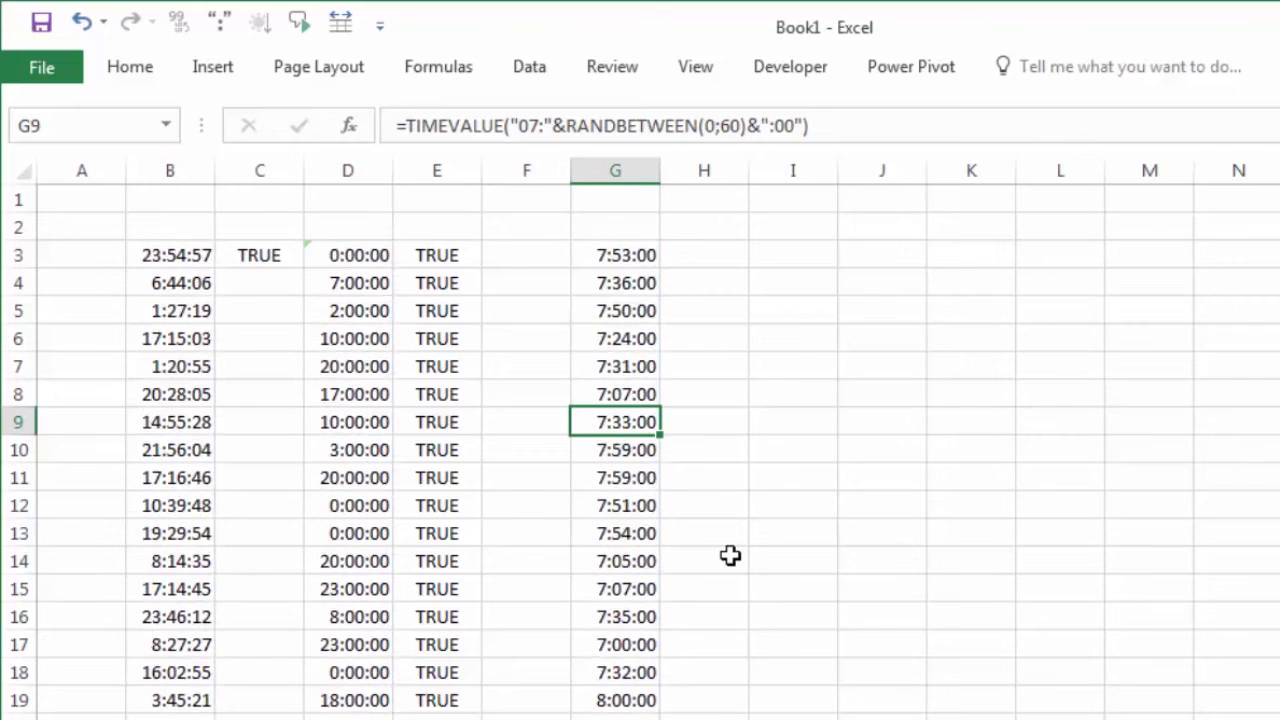
pyautogui.press('F9')
pyautogui.press('F9')
pyautogui.press('F9')
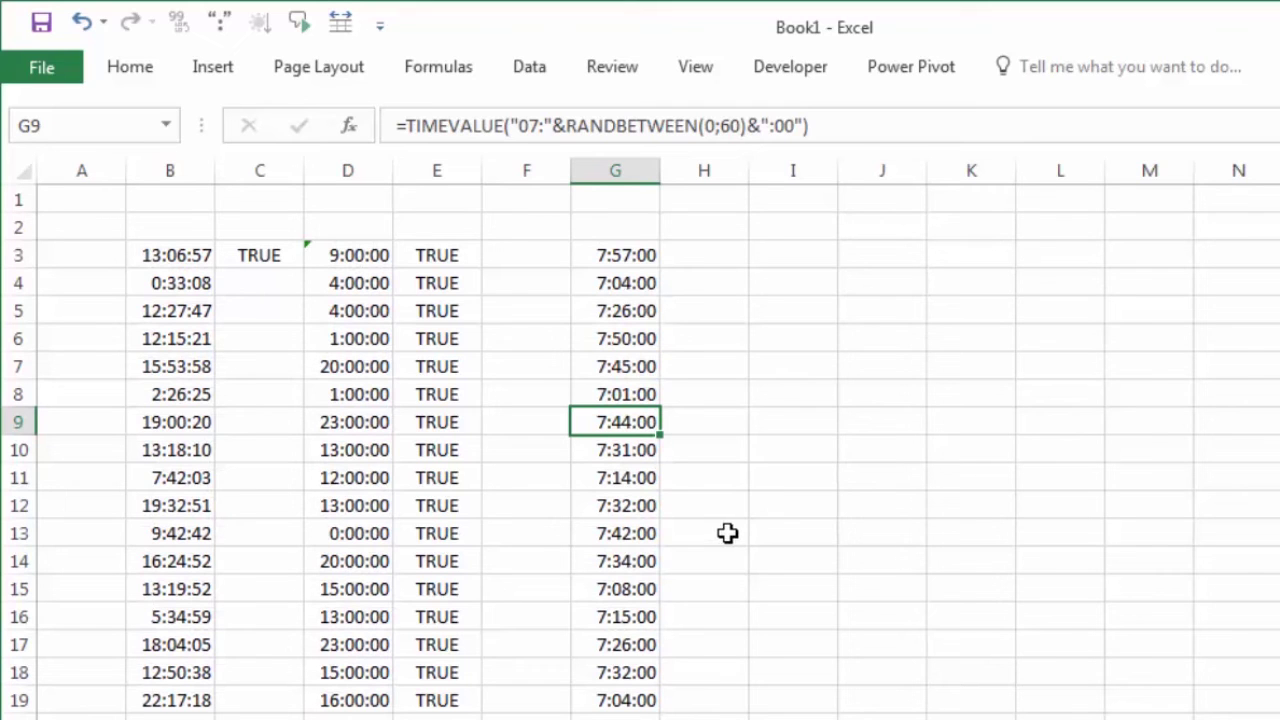
pyautogui.press('F9')
pyautogui.press('F9')
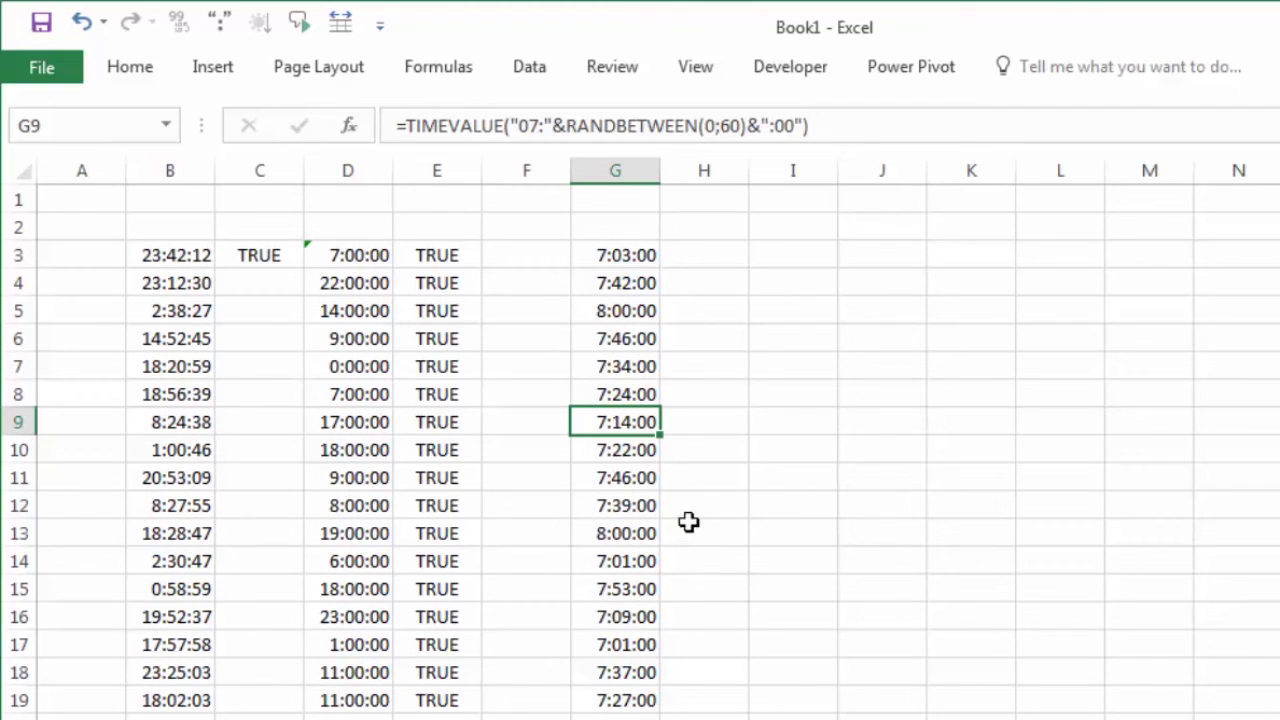
pyautogui.click(866, 306)
pyautogui.click(640, 257)
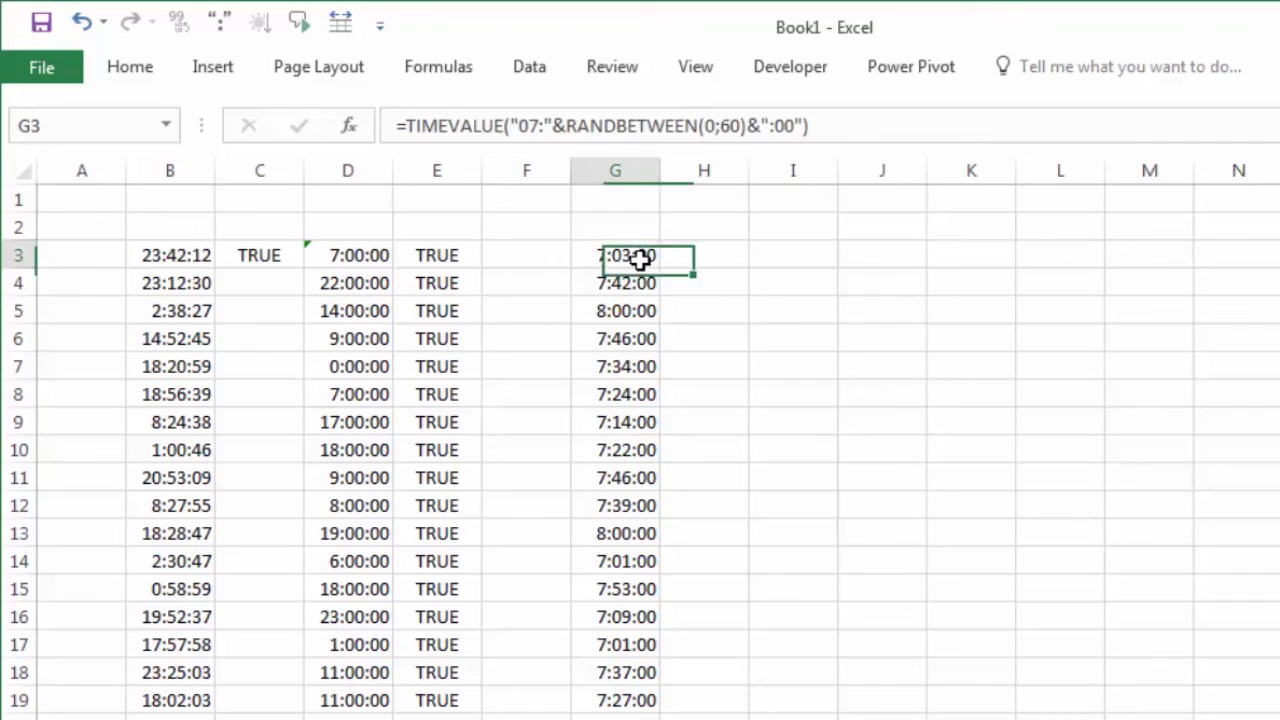
pyautogui.click(703, 264)
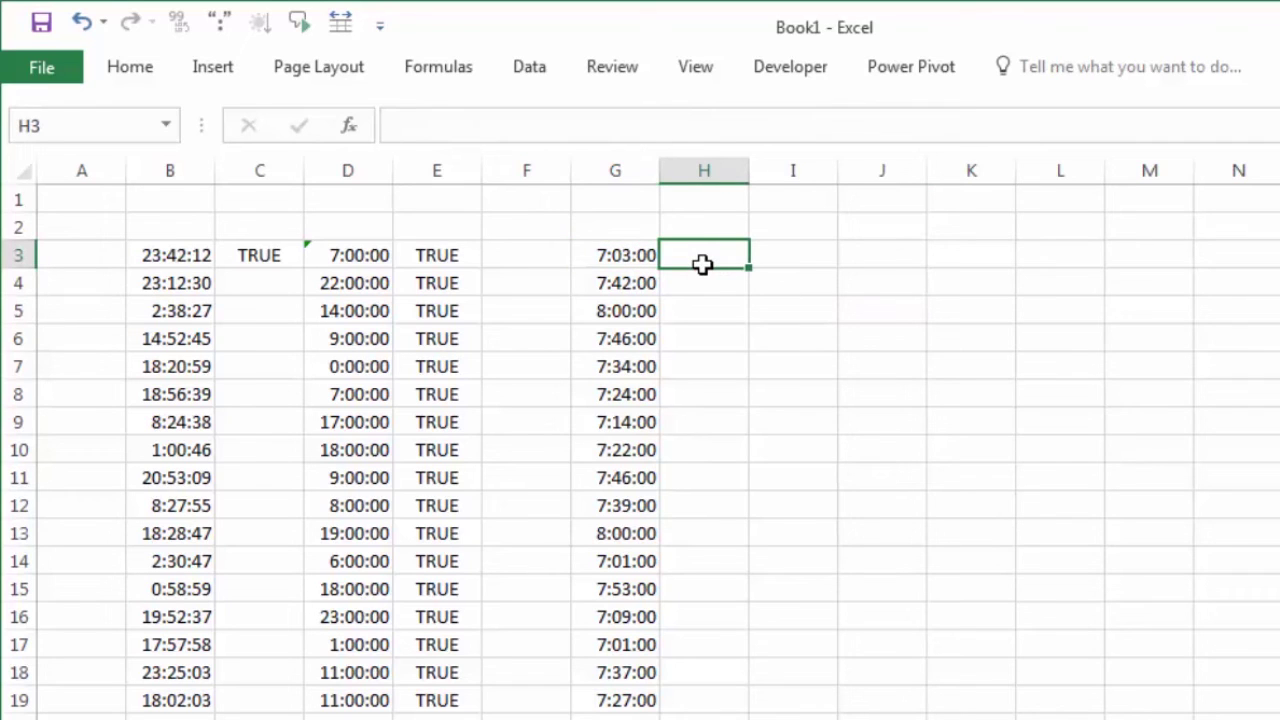
pyautogui.click(627, 254)
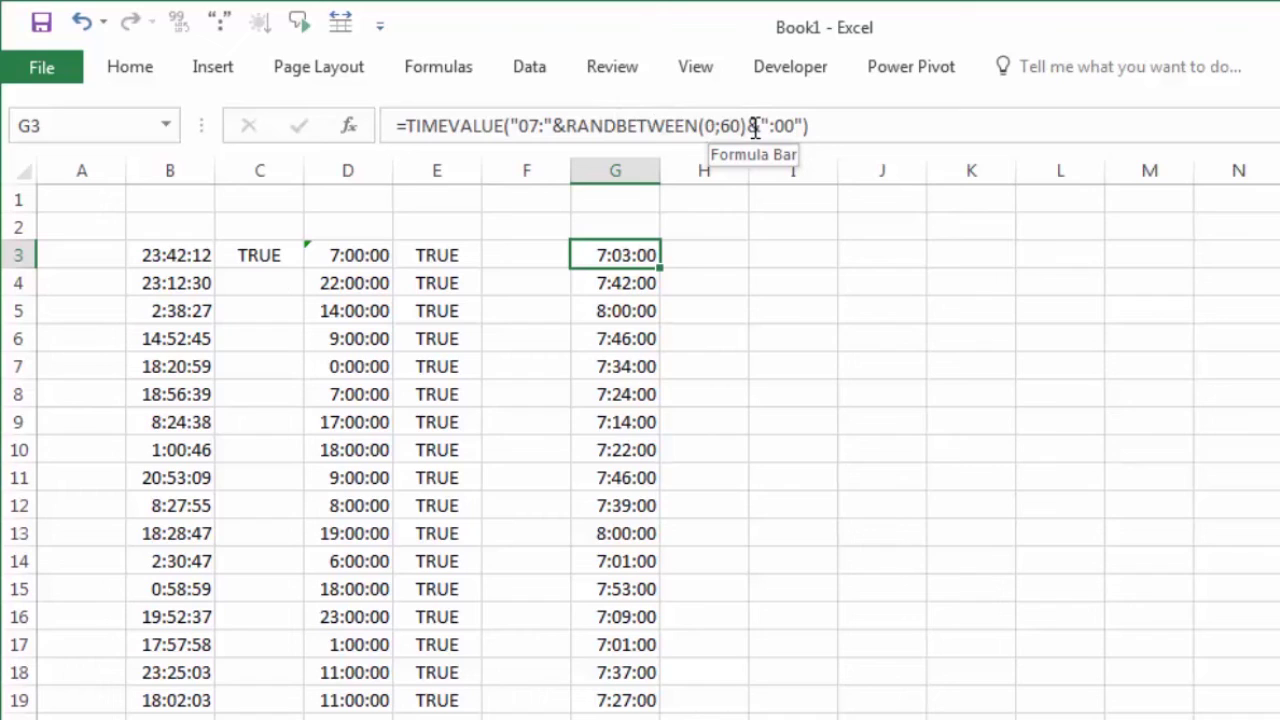
pyautogui.click(760, 300)
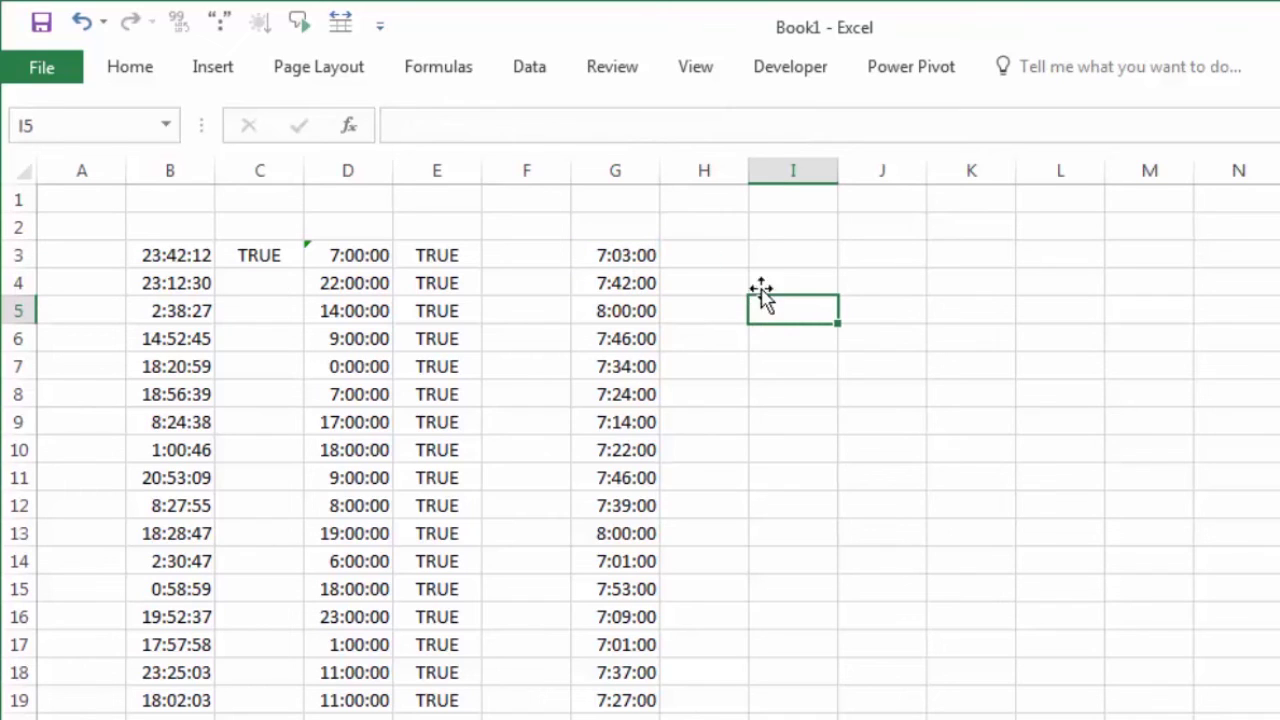
pyautogui.click(763, 258)
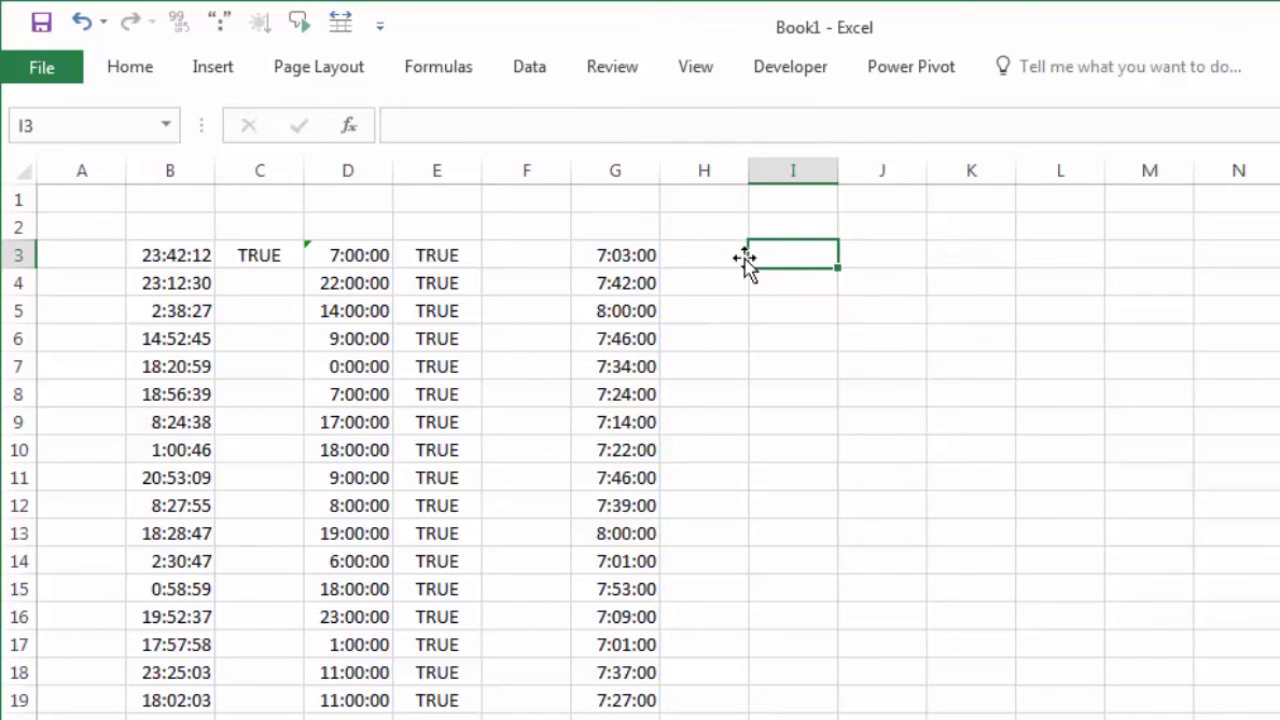
pyautogui.click(358, 264)
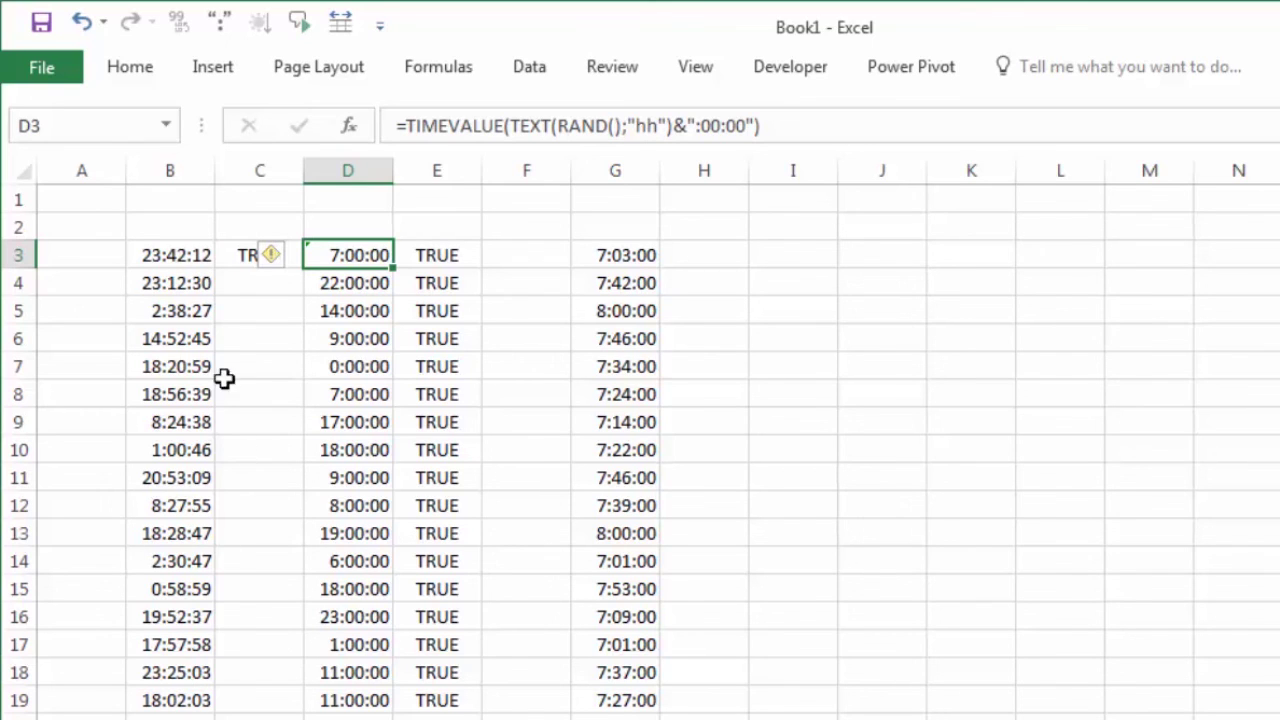
pyautogui.click(177, 251)
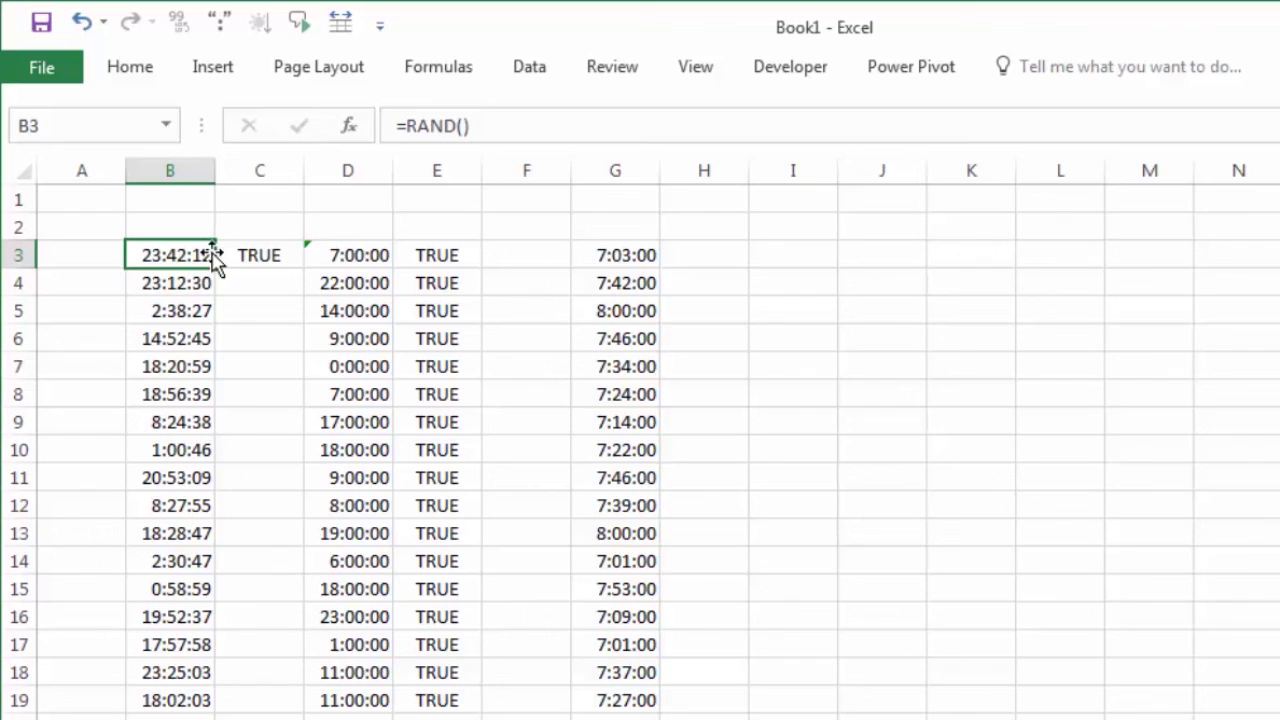
# Step: Enter =RAND() into every cell of column I at once with Ctrl+Enter
pyautogui.click(793, 168)
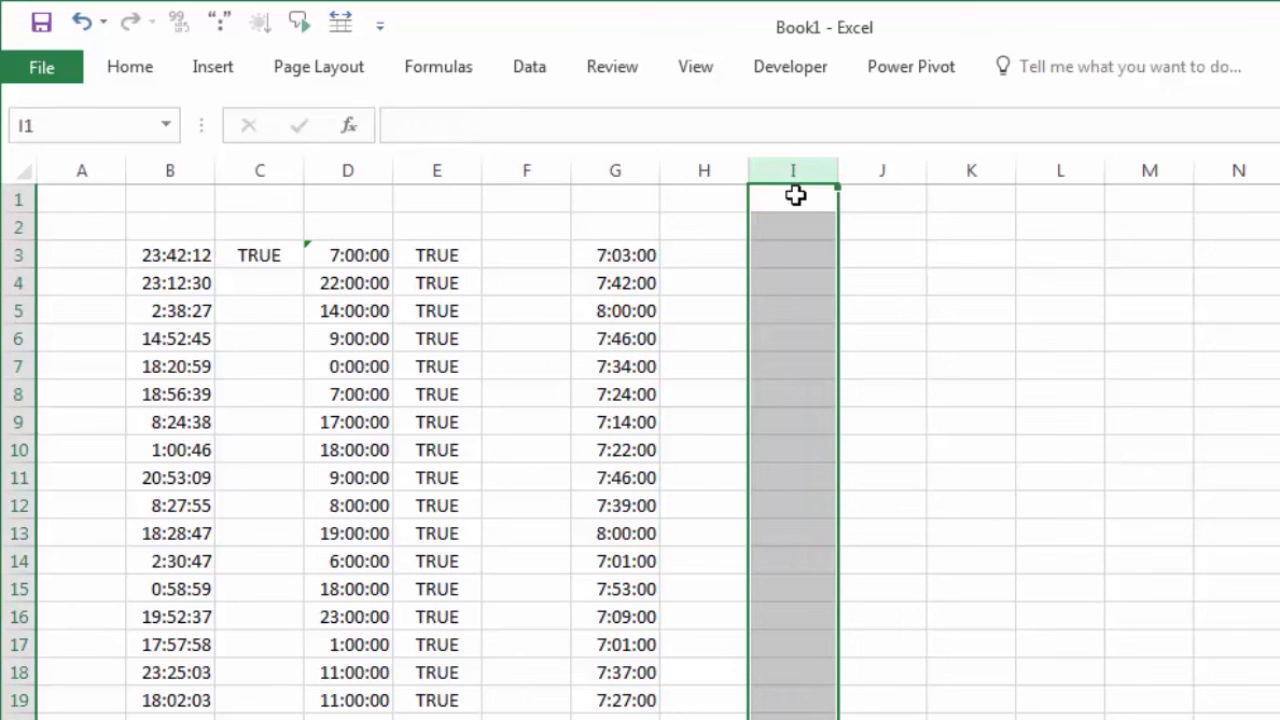
pyautogui.write('=ra')
pyautogui.press('Down')
pyautogui.press('Tab')
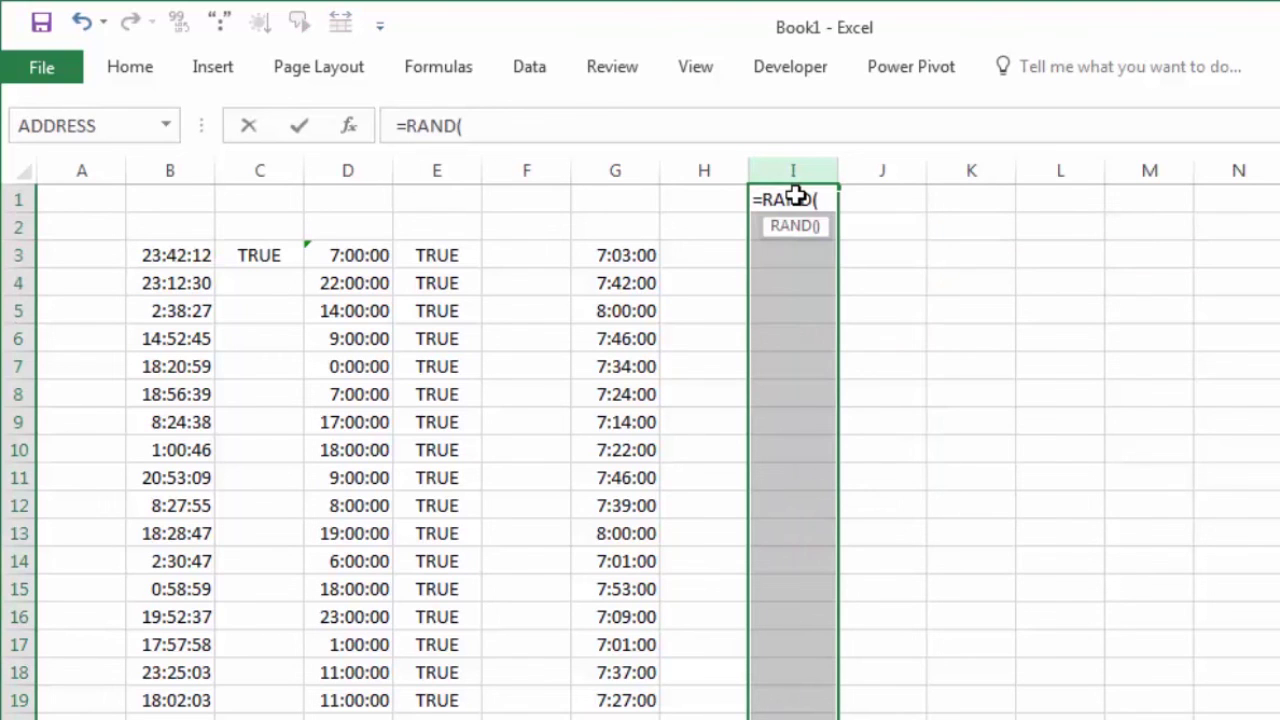
pyautogui.hotkey('ctrl', 'Return')
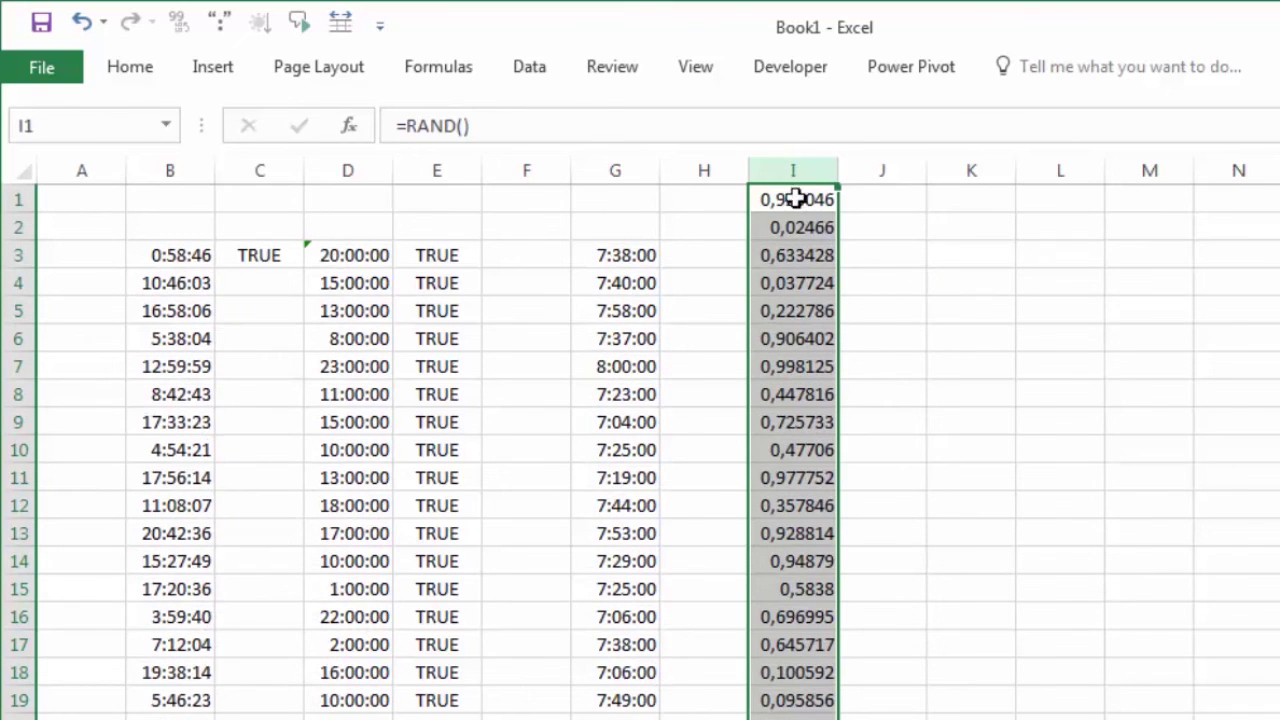
pyautogui.hotkey('ctrl', 'Down')
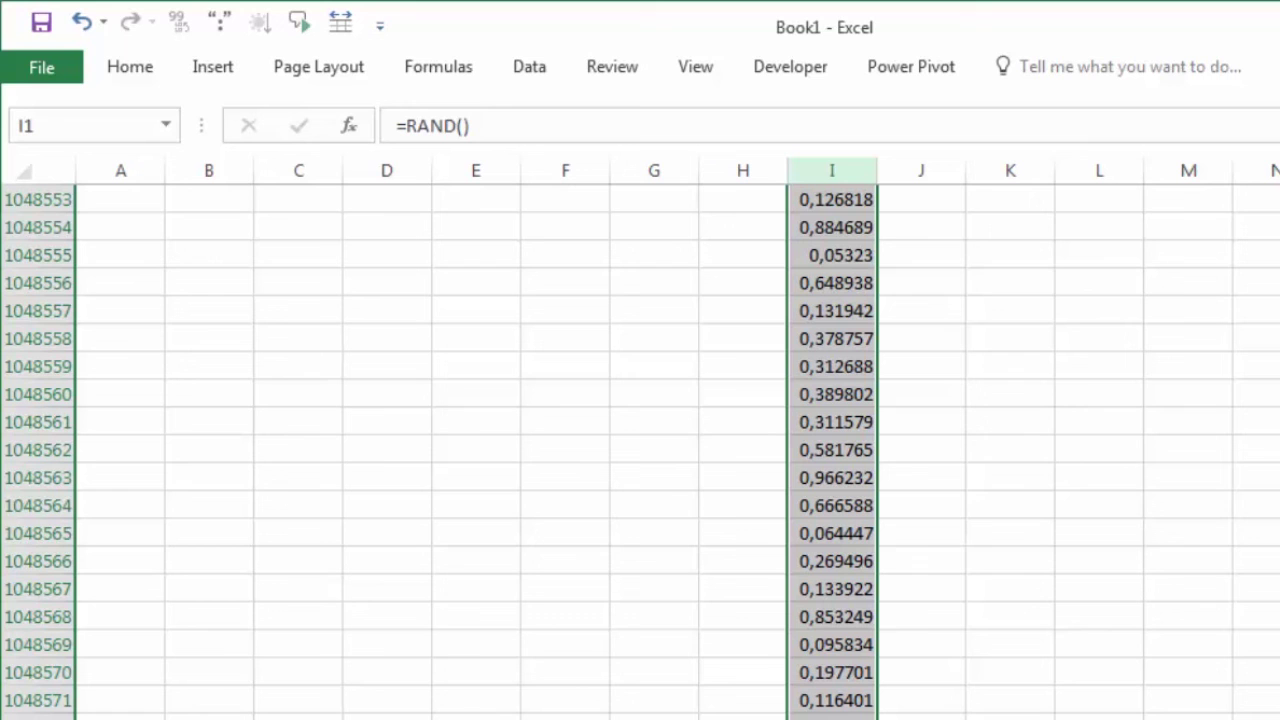
pyautogui.hotkey('ctrl', 'BackSpace')
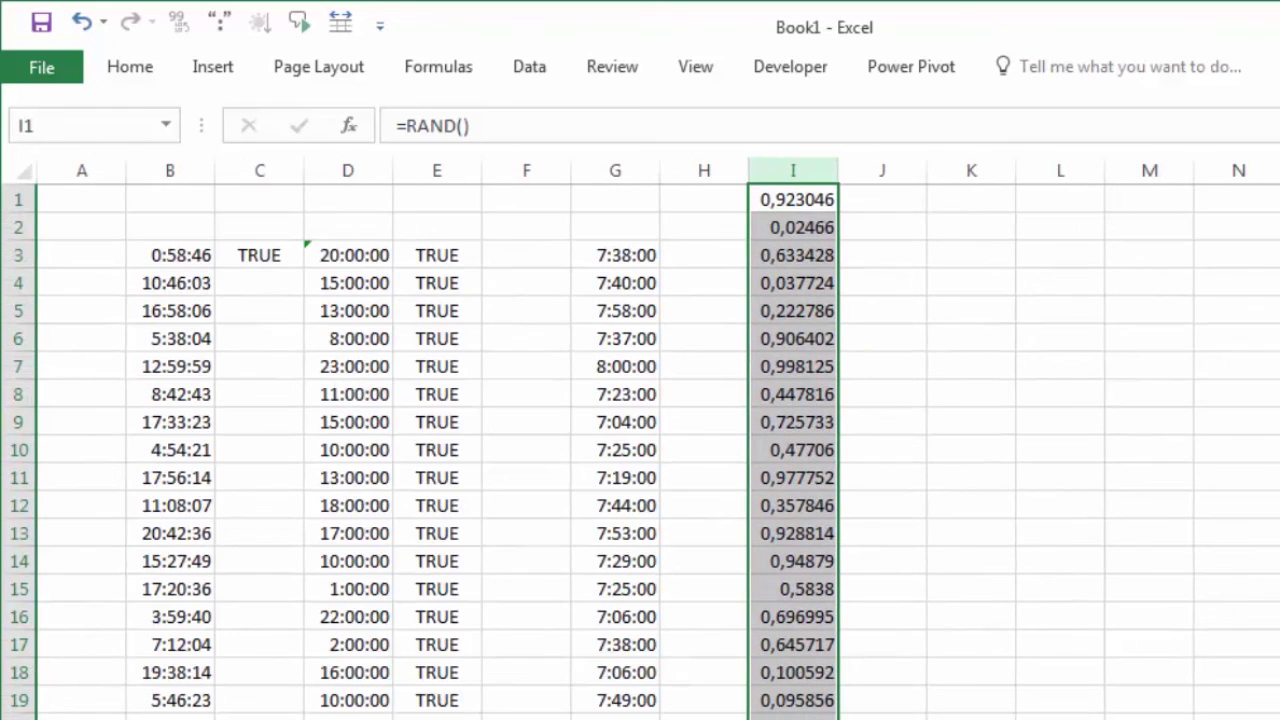
# Step: Format column I as Time so it shows random clock times like 22:09:11
pyautogui.click(148, 66)
pyautogui.click(952, 120)
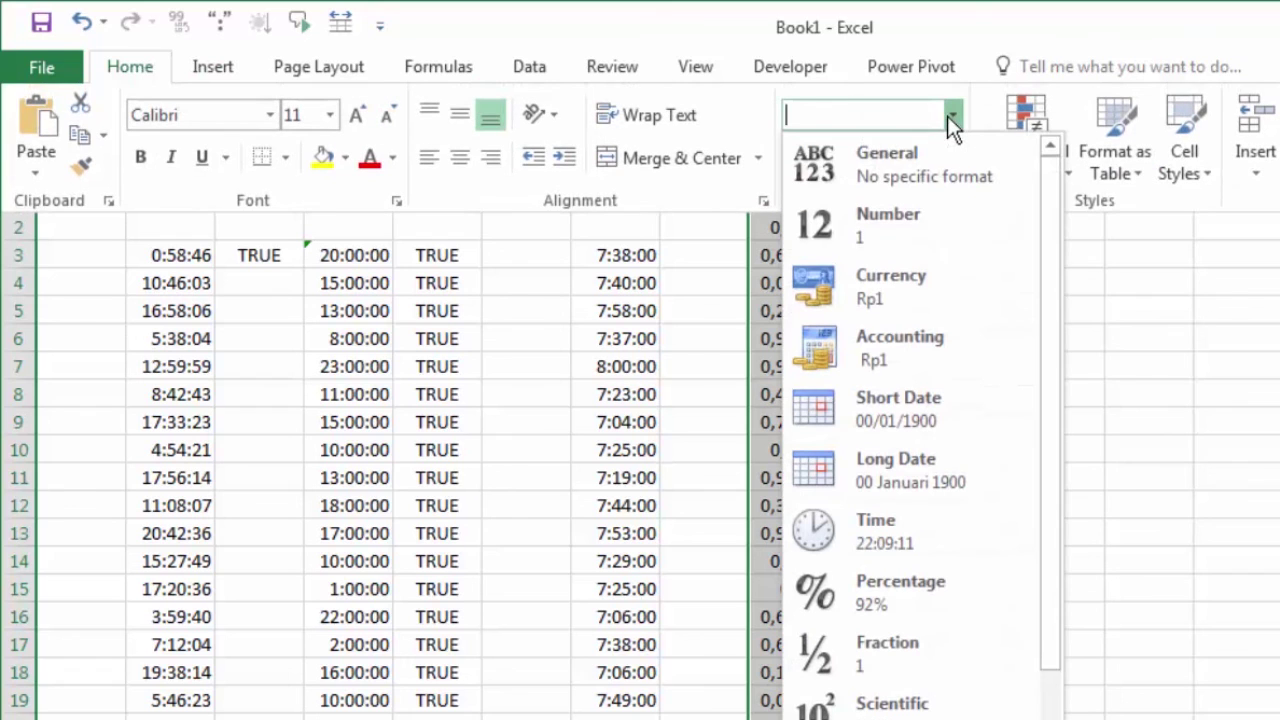
pyautogui.click(960, 530)
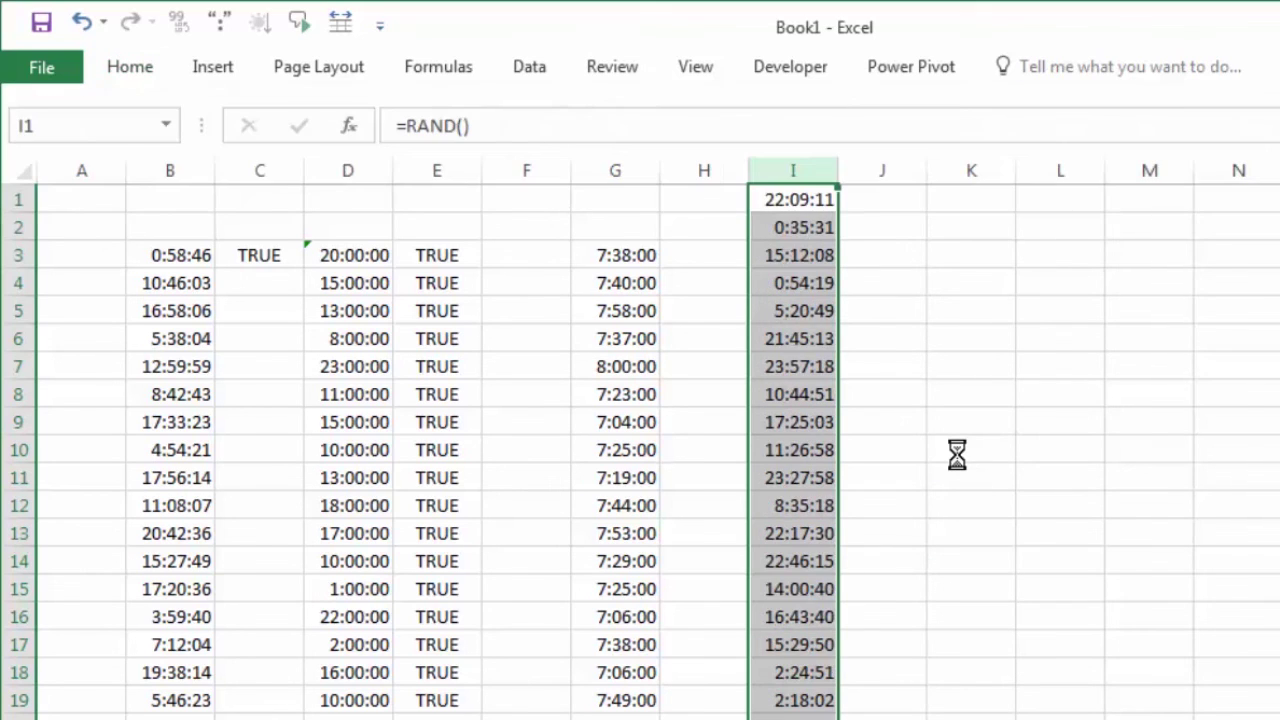
pyautogui.click(957, 453)
pyautogui.click(789, 310)
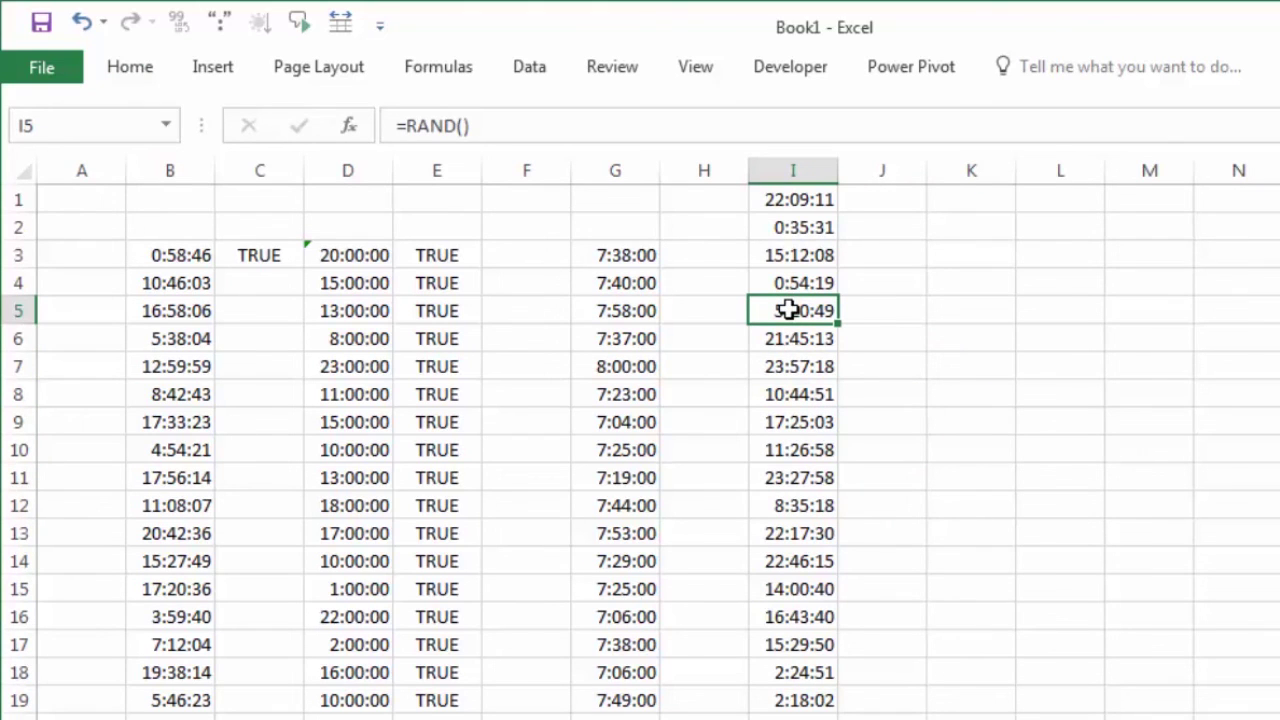
pyautogui.click(1042, 307)
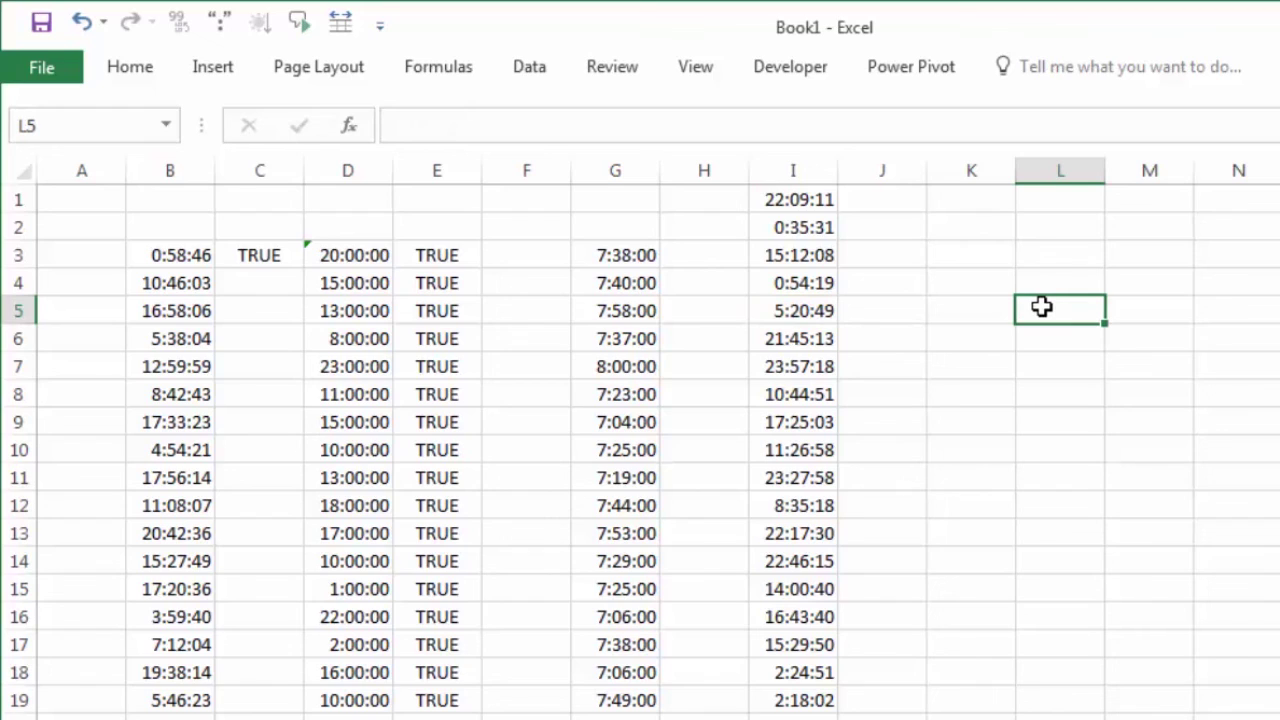